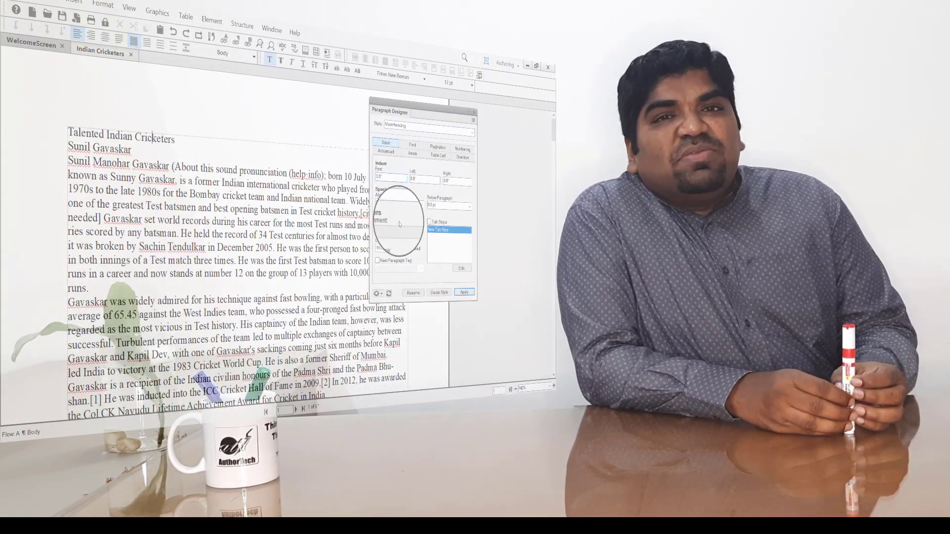
Create the MainHeading paragraph style for the document title and format it in bold blue Verdana.
double_click(399, 125)
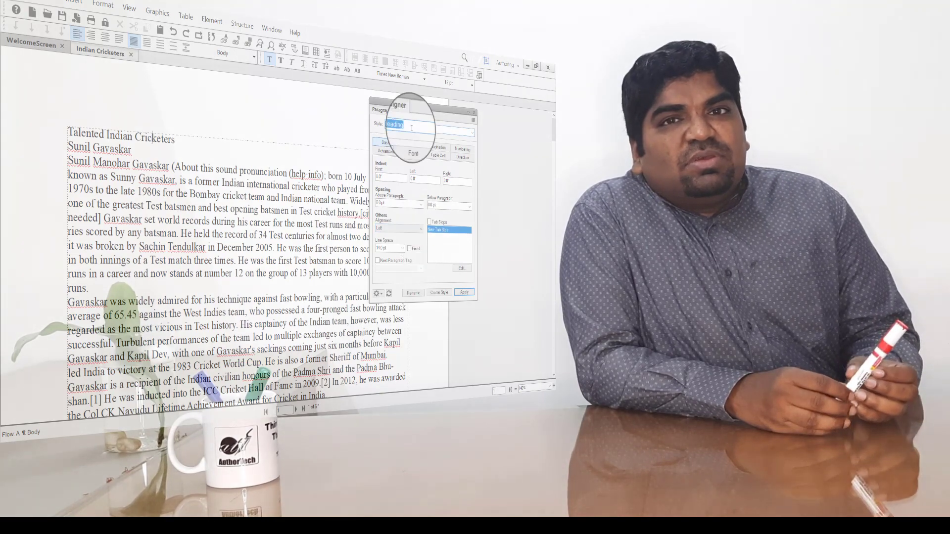
click(435, 293)
click(413, 144)
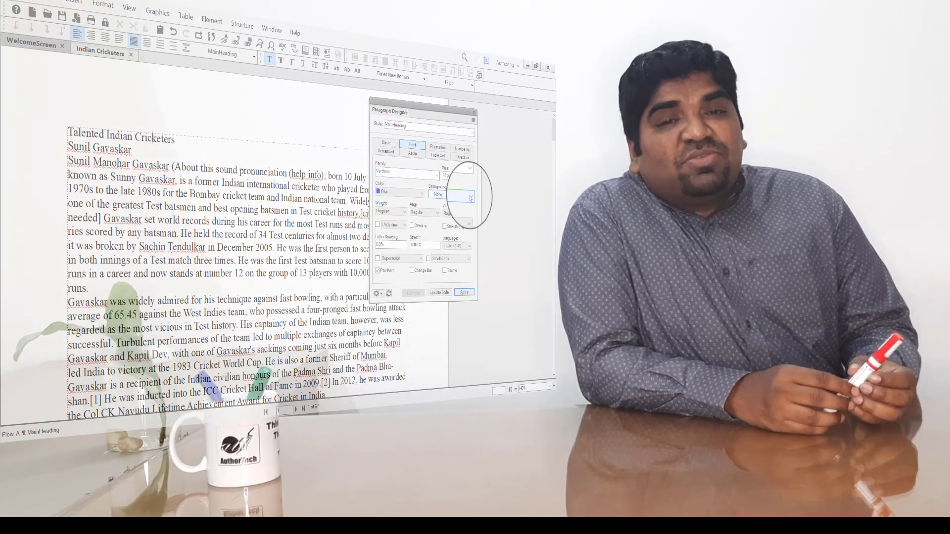
click(391, 212)
click(389, 225)
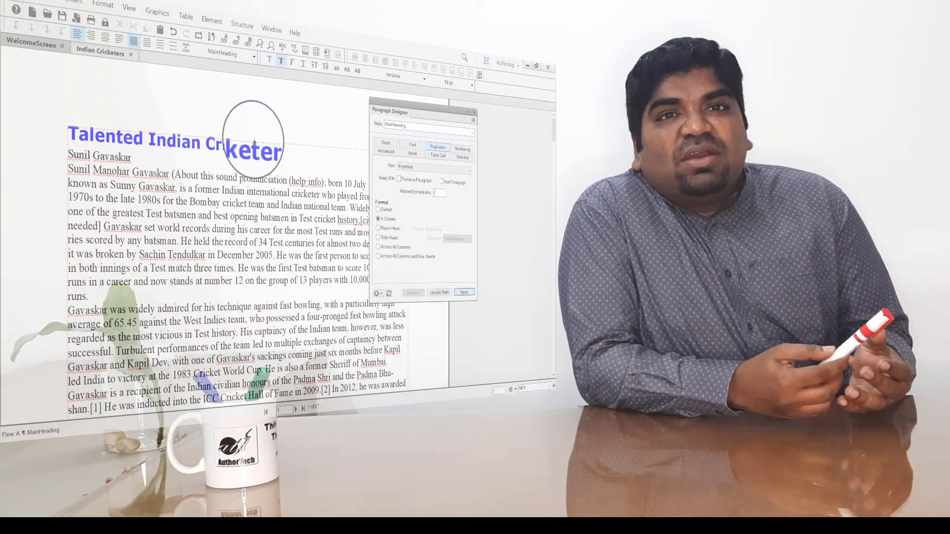
Create a SubHeading paragraph style on the Sunil Gavaskar line and format it in bold 14 pt Verdana.
click(386, 143)
click(100, 159)
click(428, 125)
text(SubHeading)
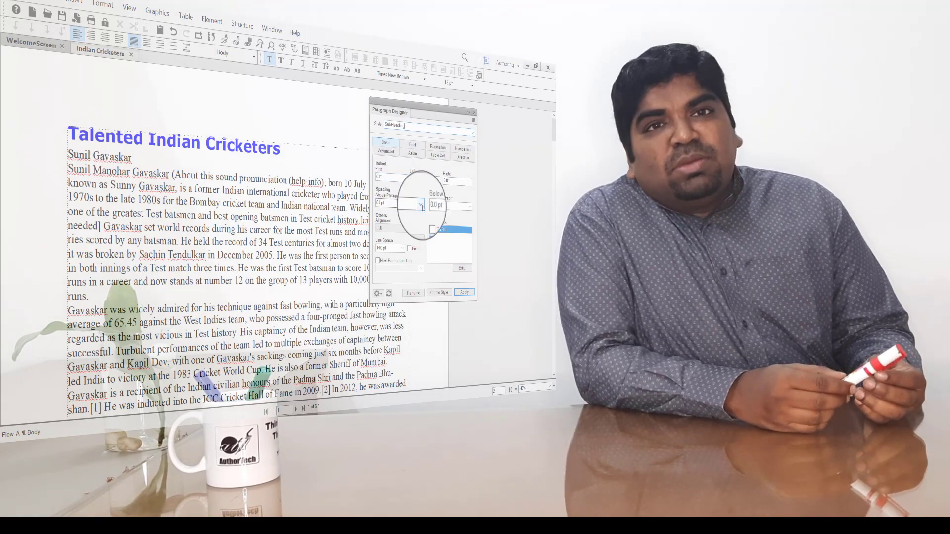
click(439, 292)
click(421, 205)
click(418, 212)
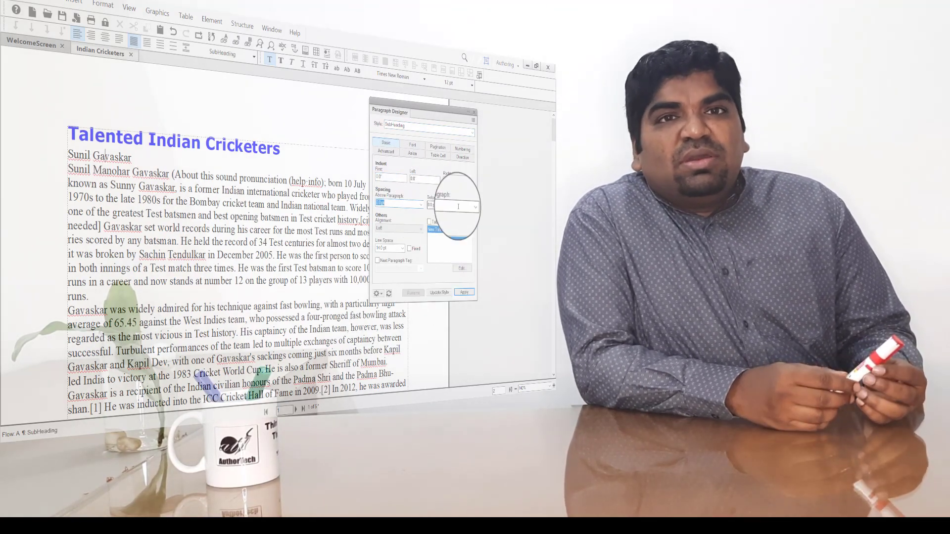
click(412, 144)
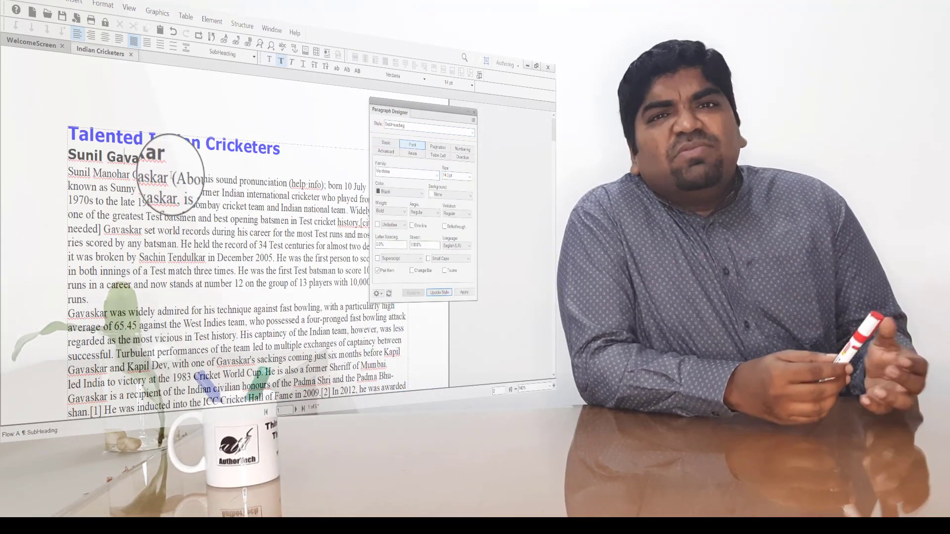
Apply the SubHeading style to the other player names and add spacing above the subheadings.
scroll(170, 175, down, 4)
click(99, 275)
scroll(127, 265, down, 15)
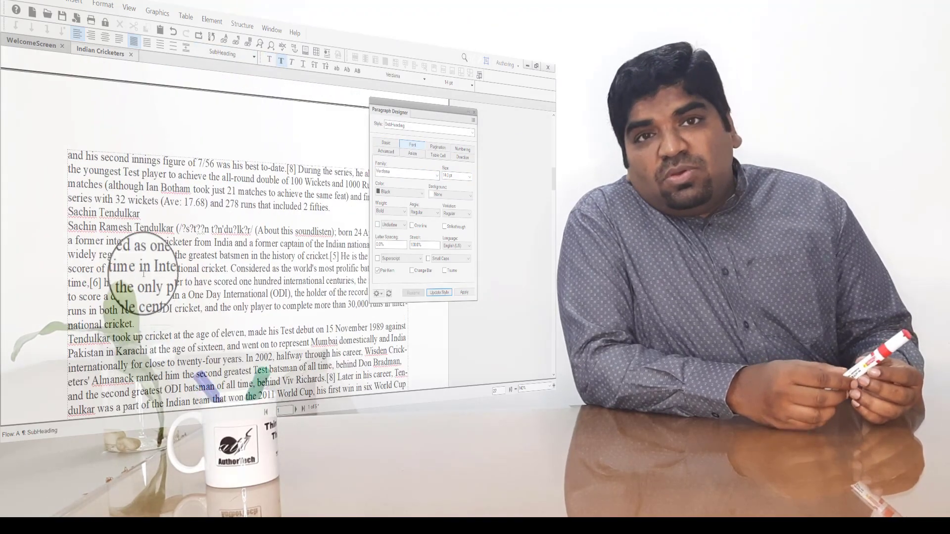
click(224, 234)
scroll(227, 248, up, 15)
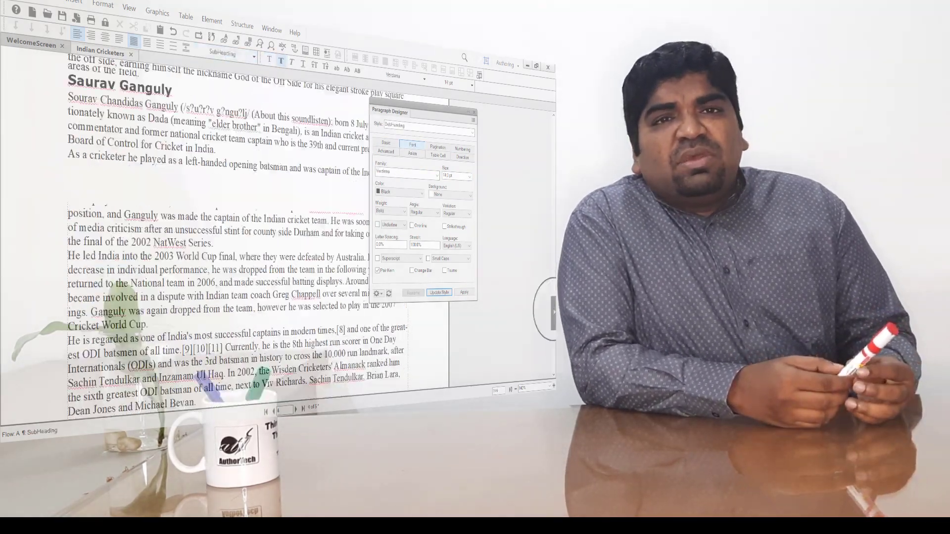
click(386, 143)
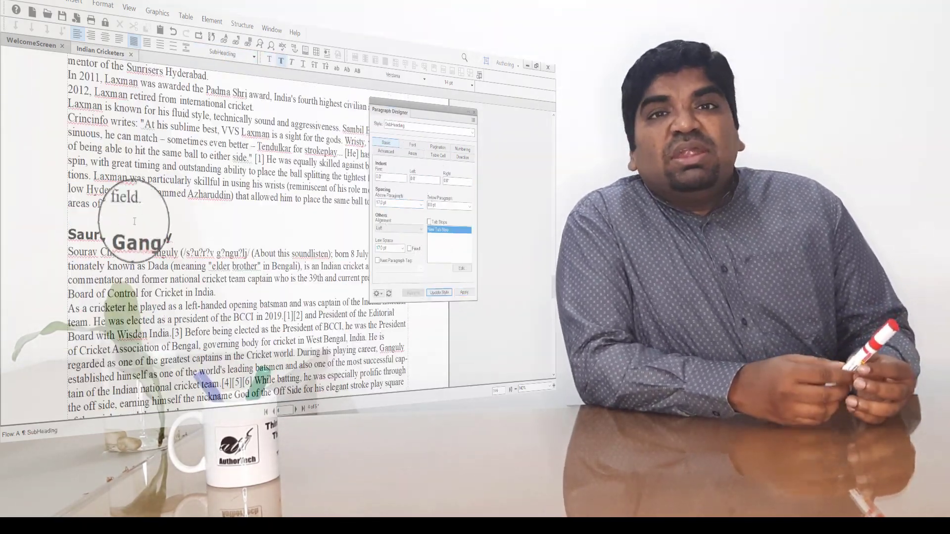
scroll(148, 232, up, 10)
Create a GenText style on the first body paragraph, testing a 0.5-inch first-line indent and resetting it to 0.
click(180, 264)
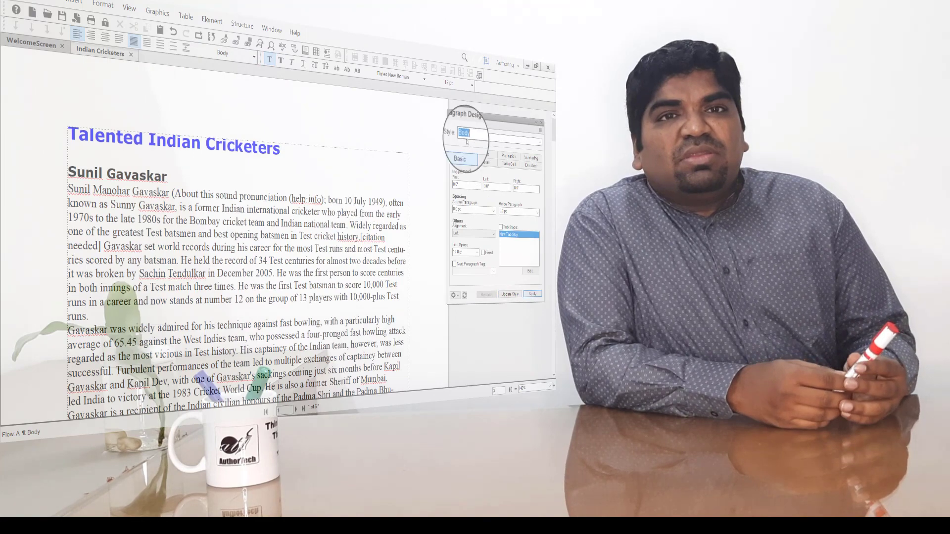
text(0.5)
key(Return)
double_click(460, 187)
text(0)
key(Tab)
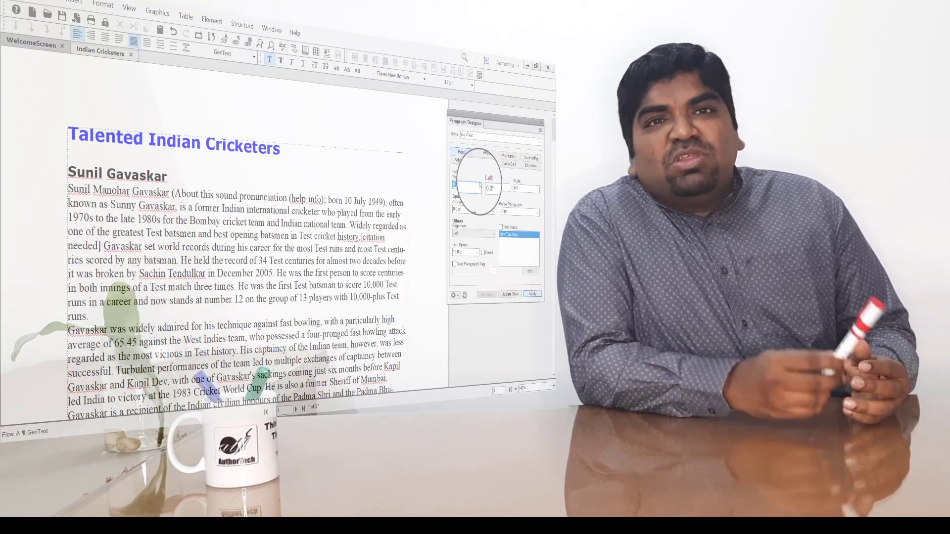
Try a further 0.5-inch indent on the GenText paragraph and set it back to 0.
text(0.5)
key(Return)
text(0)
key(Tab)
key(Return)
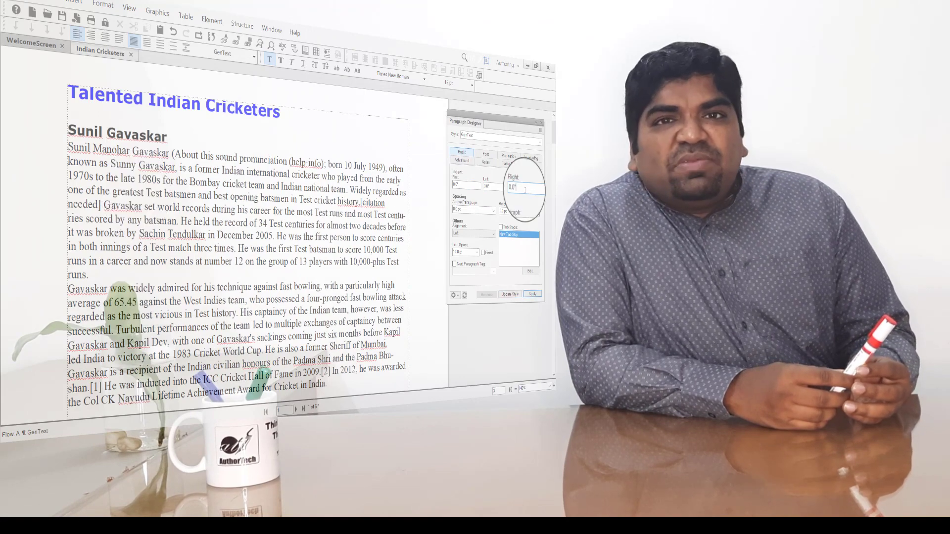
Change the paragraph alignment of the GenText style and update the style for the body text.
click(474, 233)
click(474, 240)
click(232, 52)
click(352, 290)
scroll(287, 201, down, 5)
scroll(418, 229, up, 5)
click(510, 294)
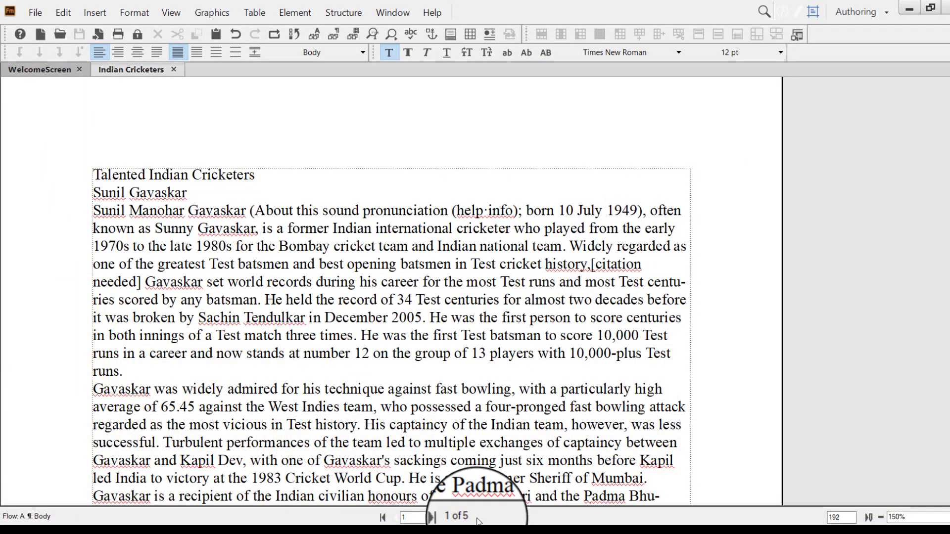
Open the Paragraph Designer for the Indian Cricketers document.
click(267, 177)
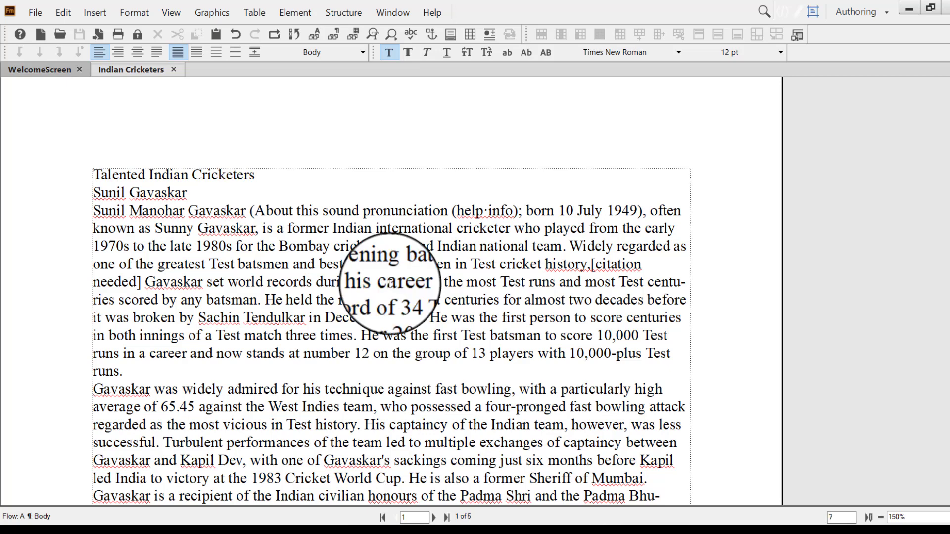
click(171, 14)
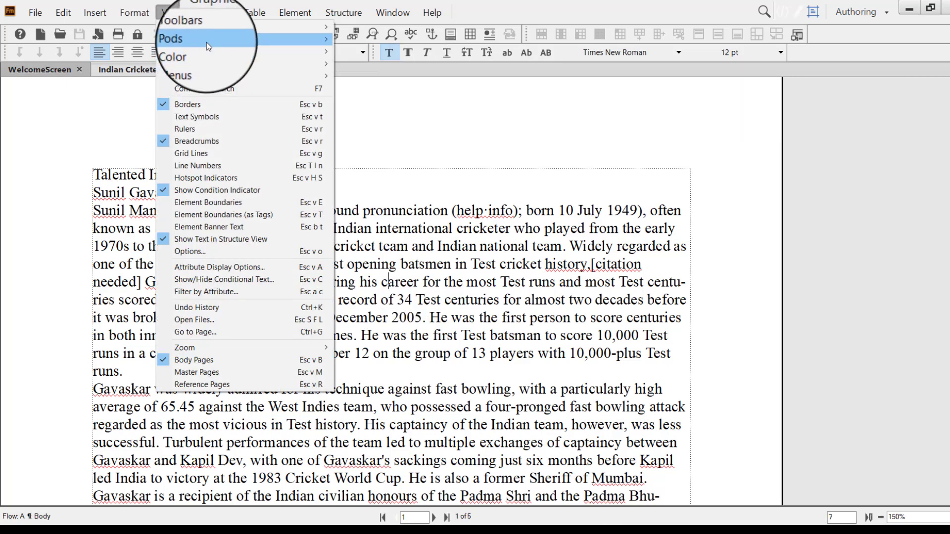
mouse_move(206, 41)
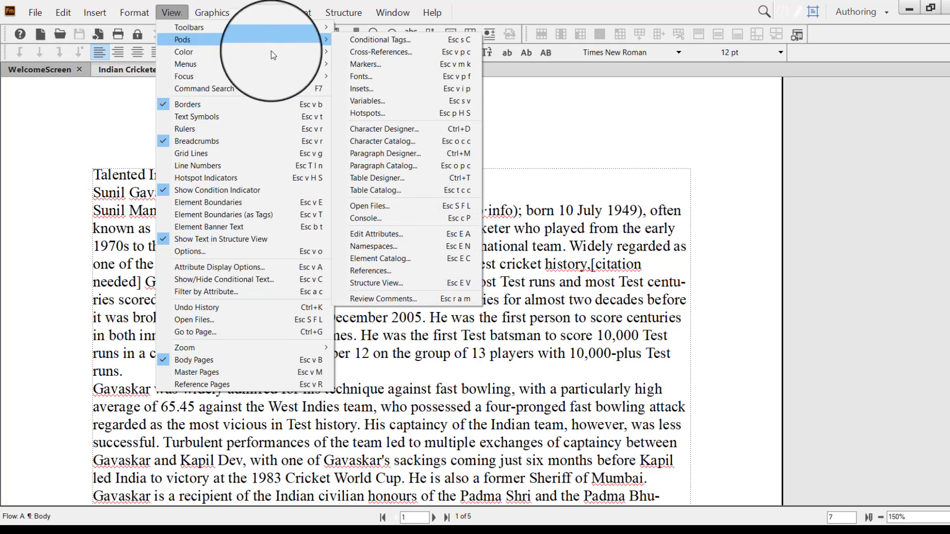
click(395, 154)
Examine the title, the player-name lines and the body paragraphs to identify which text levels need their own style.
click(233, 176)
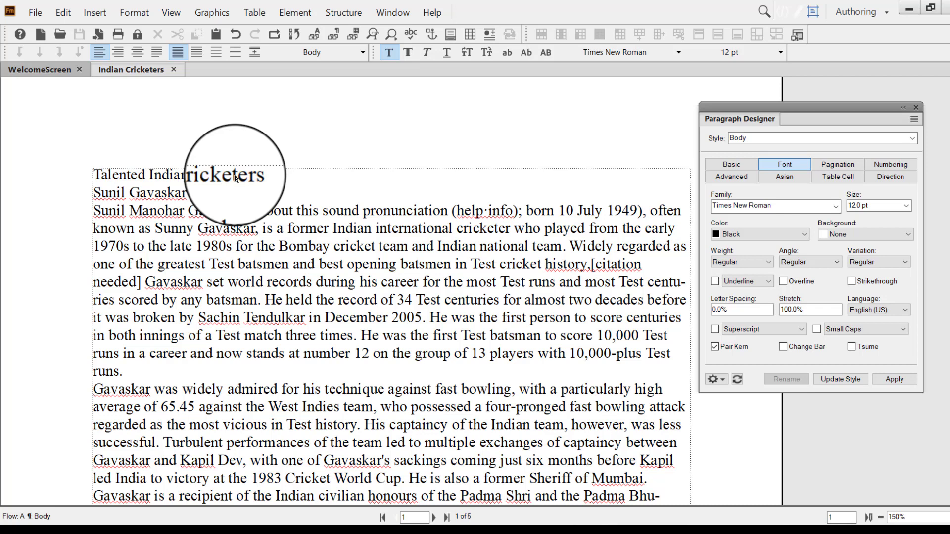
click(175, 193)
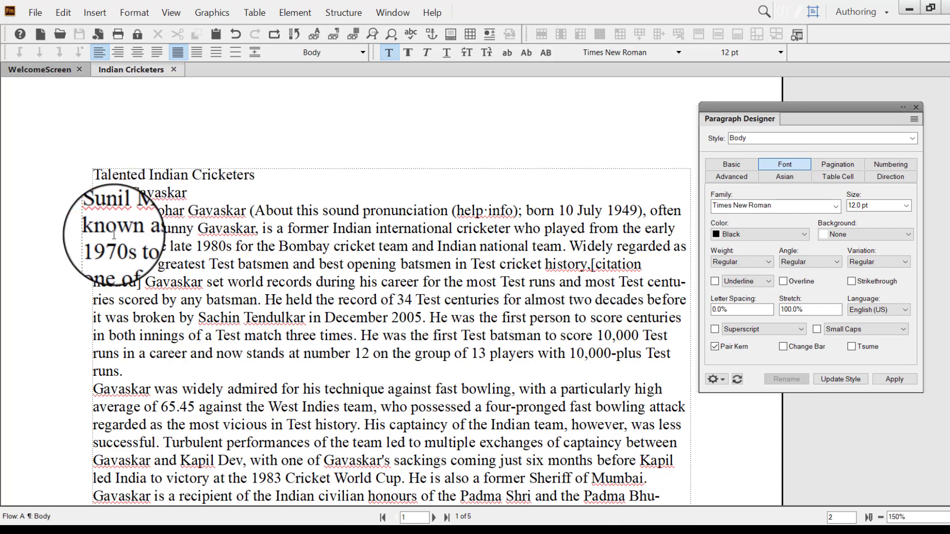
drag(109, 224, 319, 354)
scroll(331, 352, down, 3)
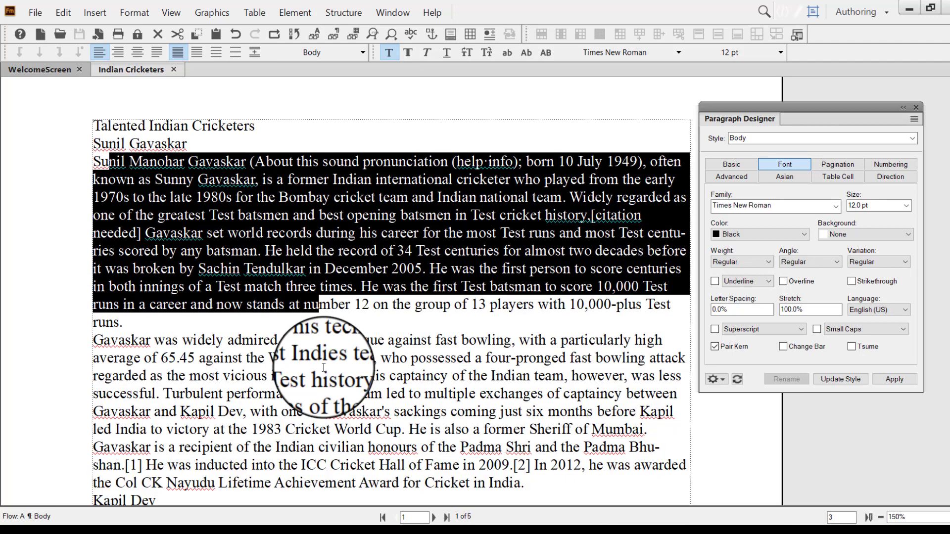
scroll(331, 351, down, 2)
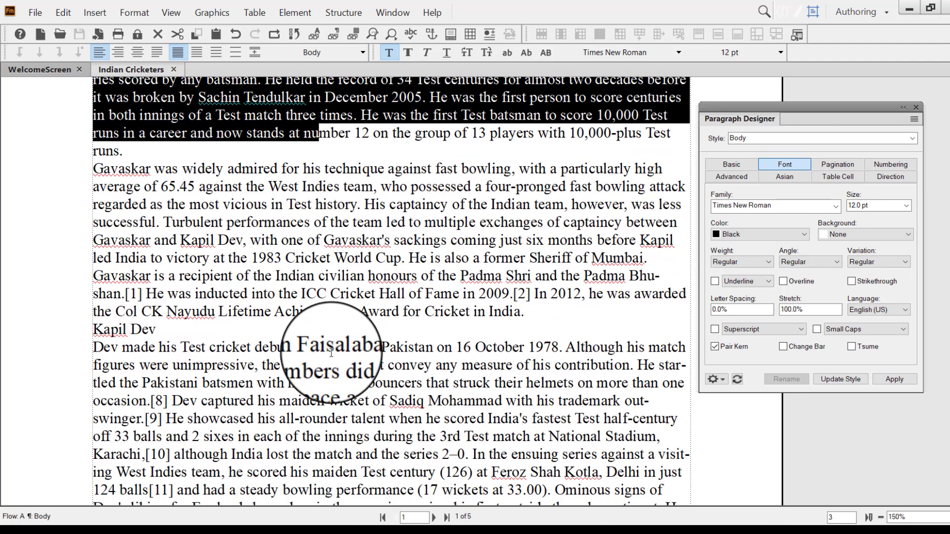
click(129, 329)
drag(165, 347, 331, 443)
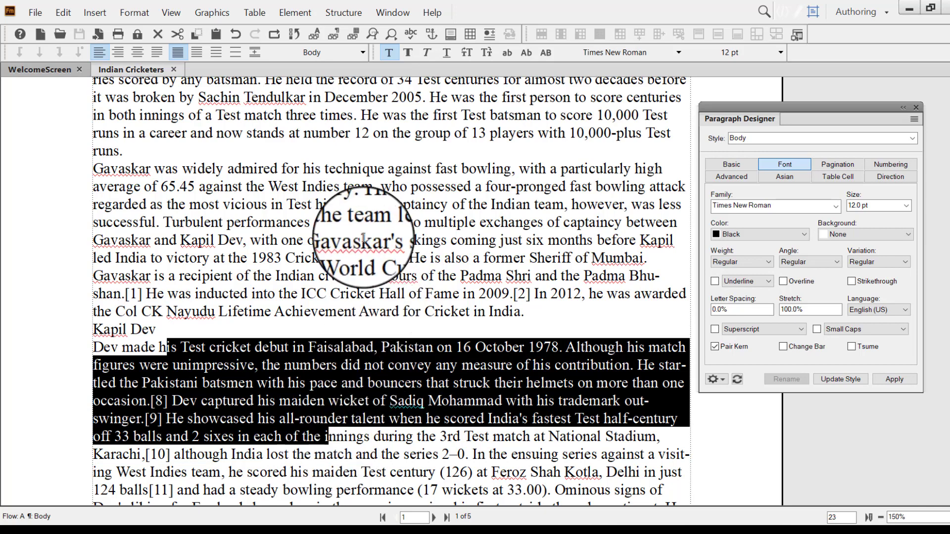
scroll(364, 239, up, 6)
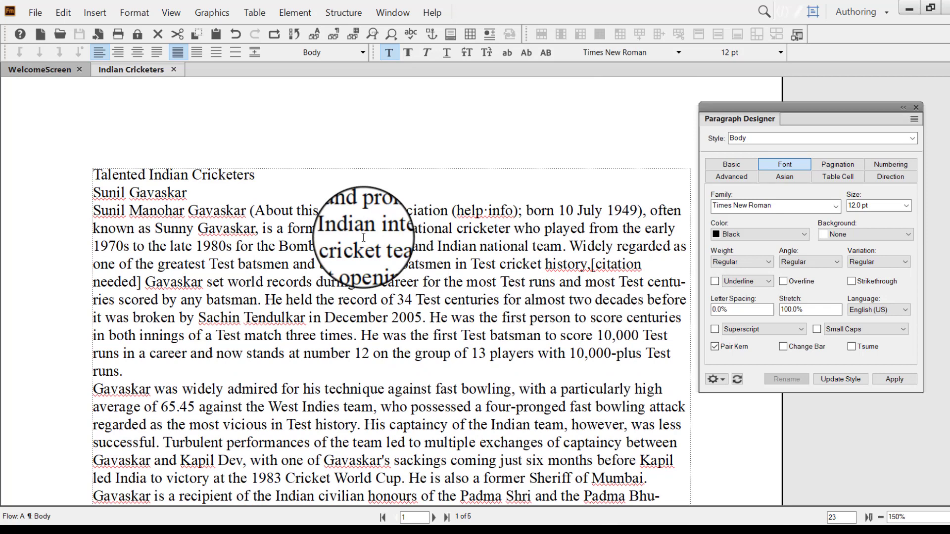
key(Delete)
scroll(390, 228, down, 1)
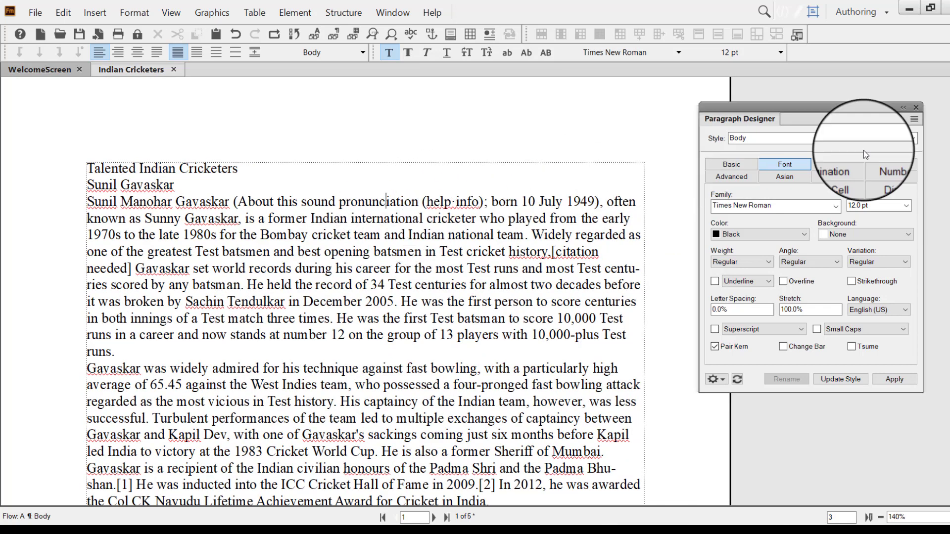
Try the predefined Heading1 style on the title line and undo it.
click(912, 139)
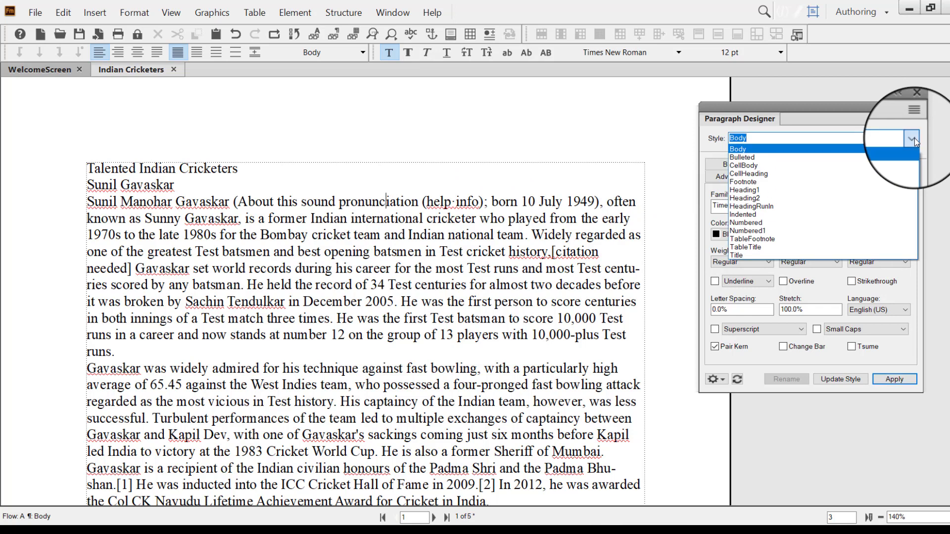
click(212, 168)
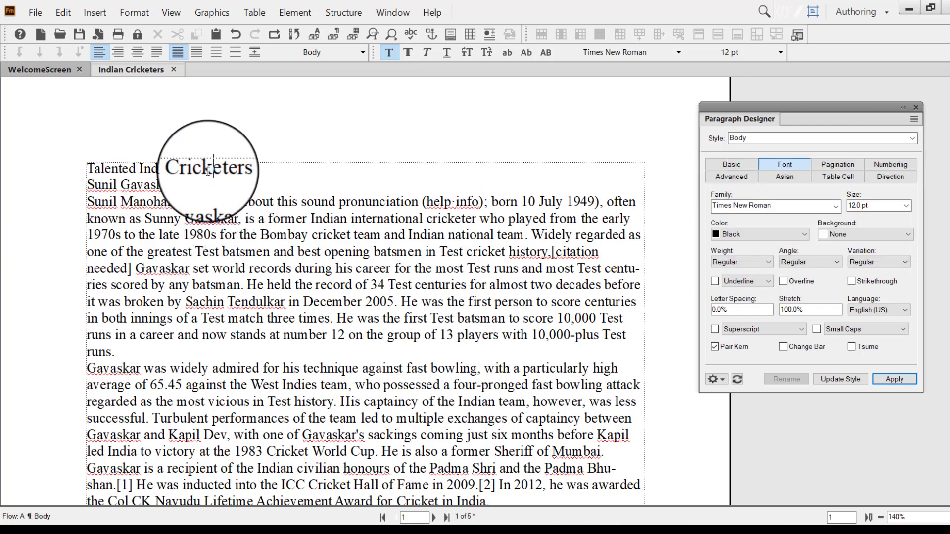
click(354, 50)
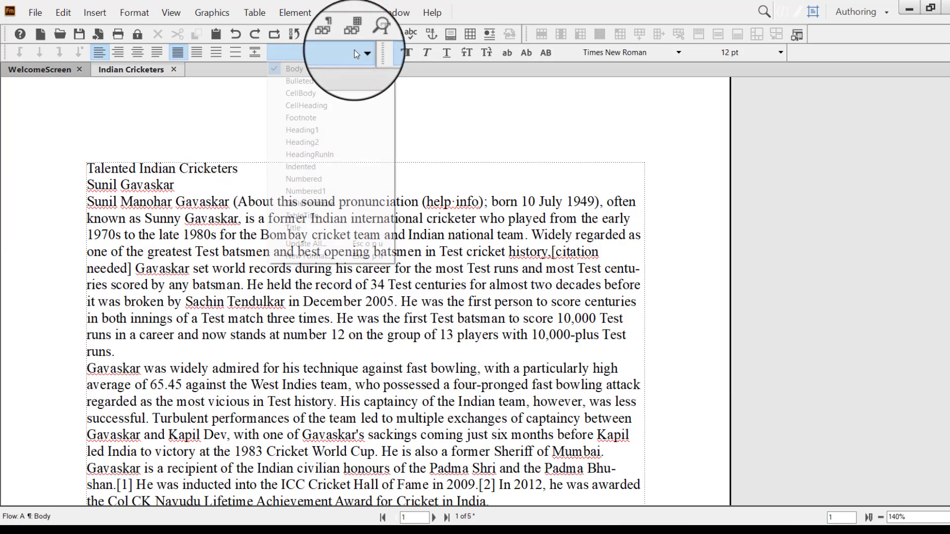
click(311, 132)
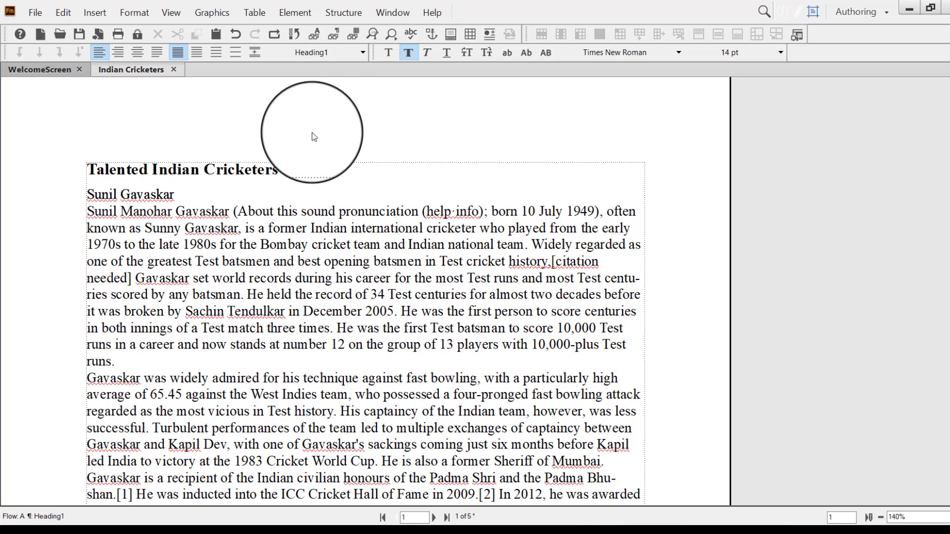
key(ctrl+z)
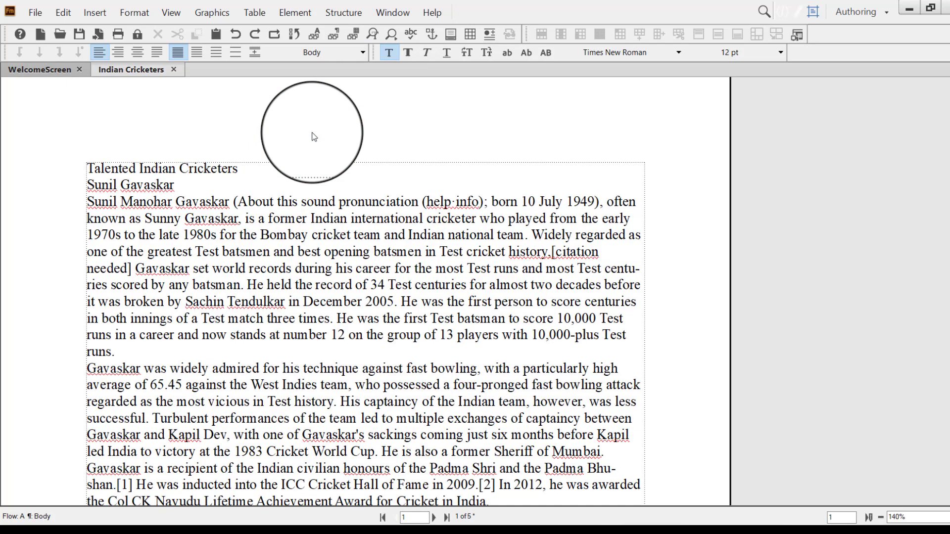
Reopen the Paragraph Designer and move it closer to the document text.
click(174, 12)
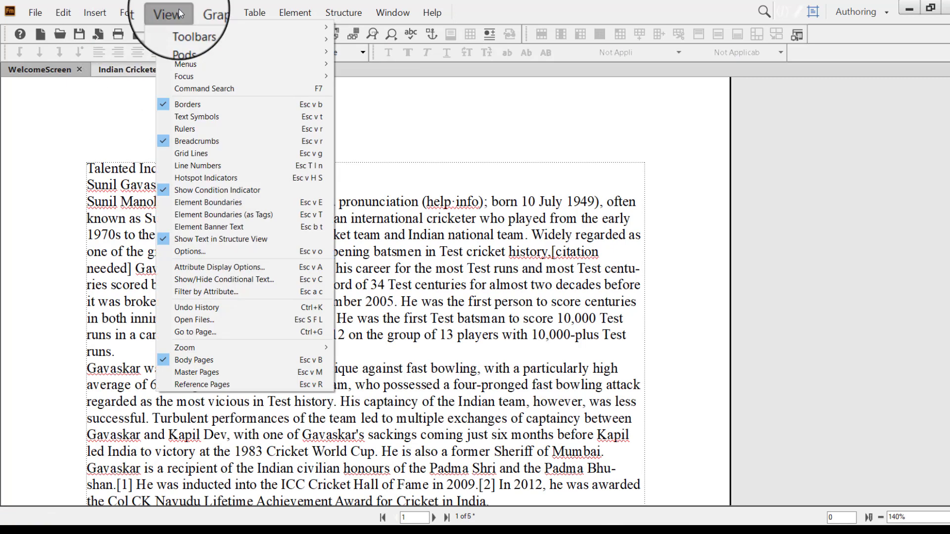
mouse_move(190, 38)
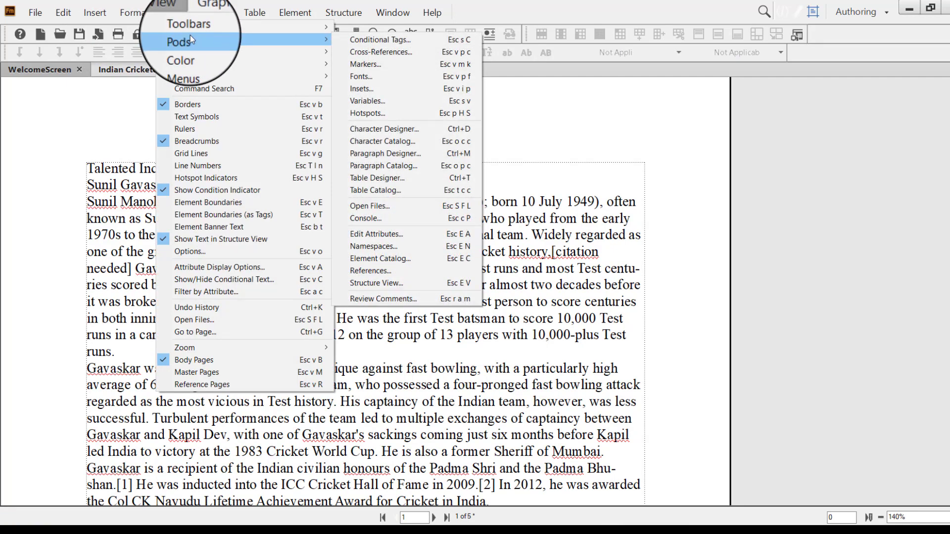
click(400, 154)
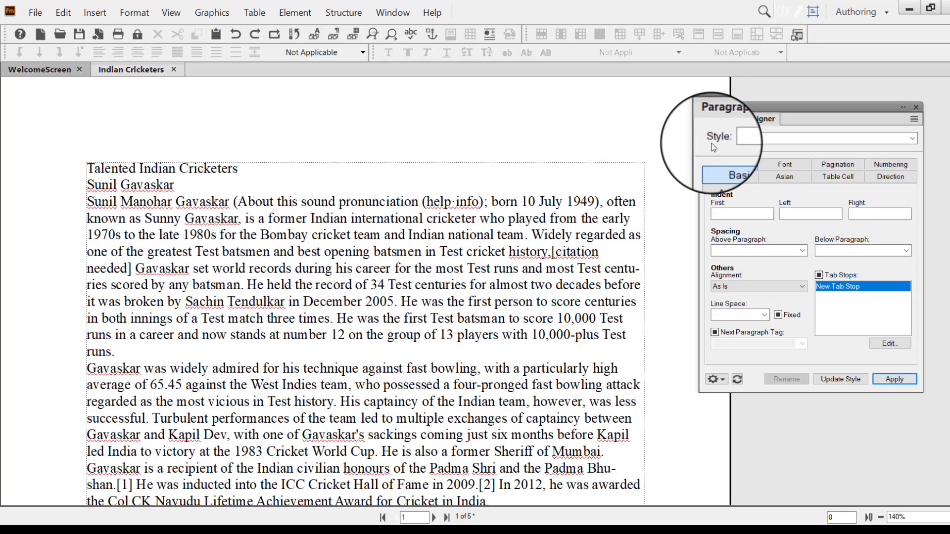
drag(765, 106, 634, 93)
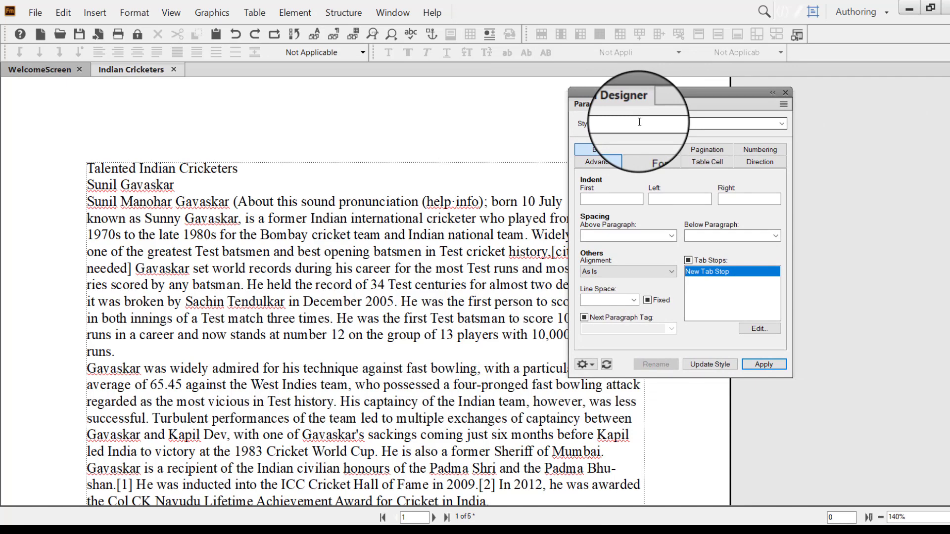
Create a new paragraph style named MainHeading from the Talented Indian Cricketers title line.
click(208, 172)
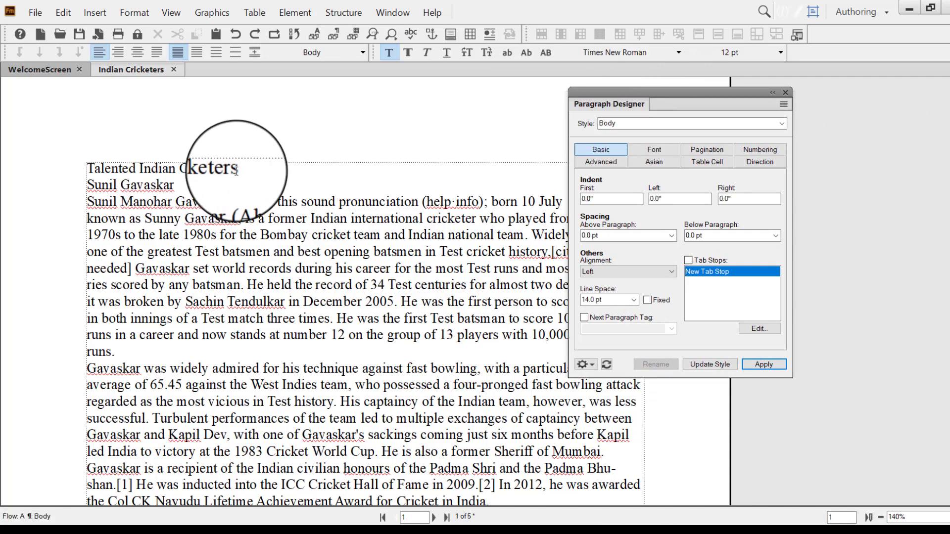
double_click(626, 125)
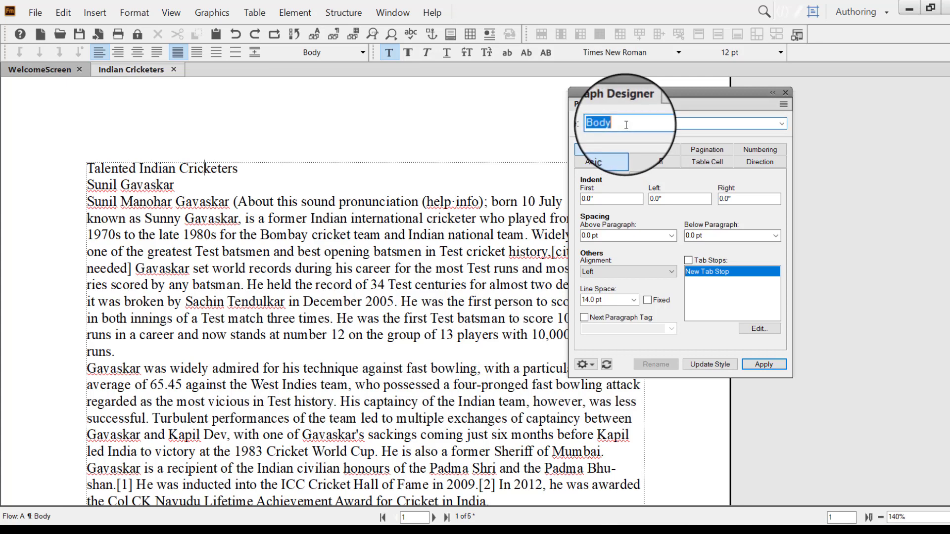
text(Main)
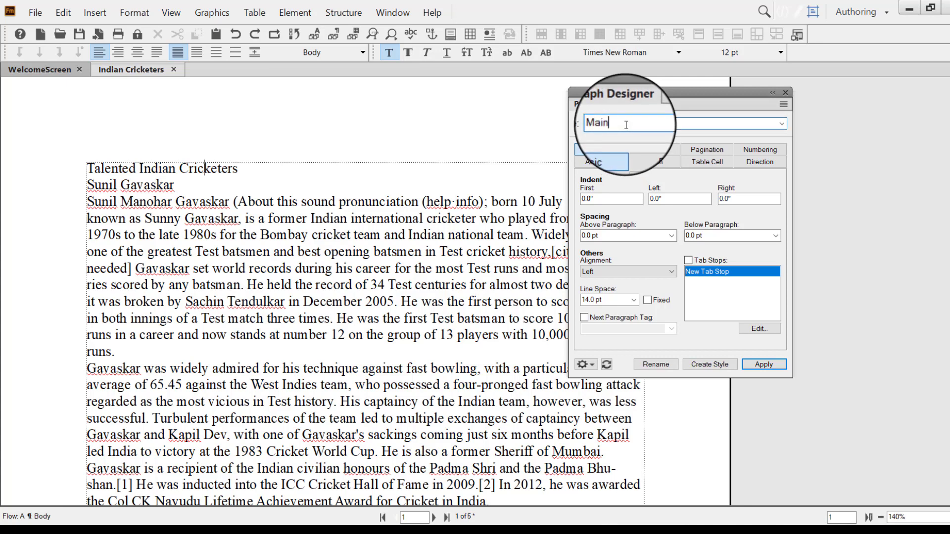
text(Heading)
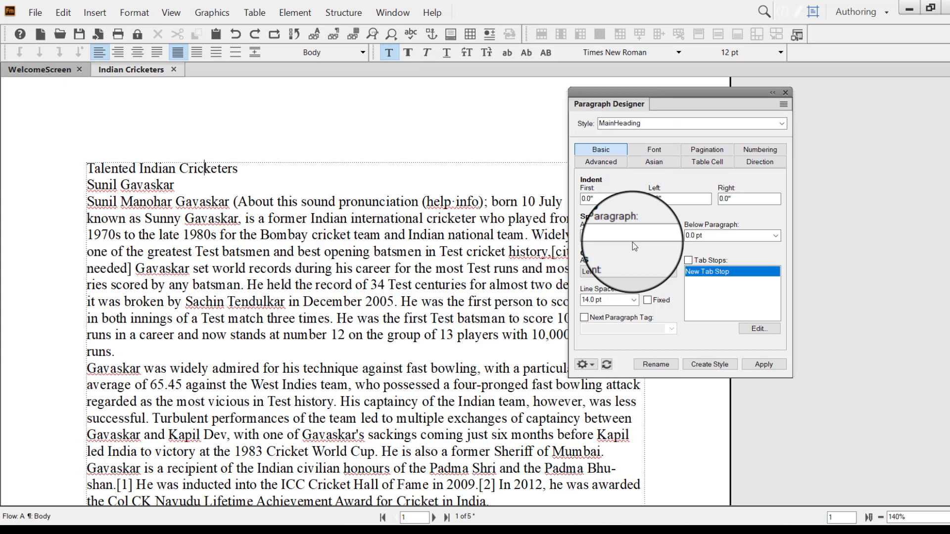
key(Tab)
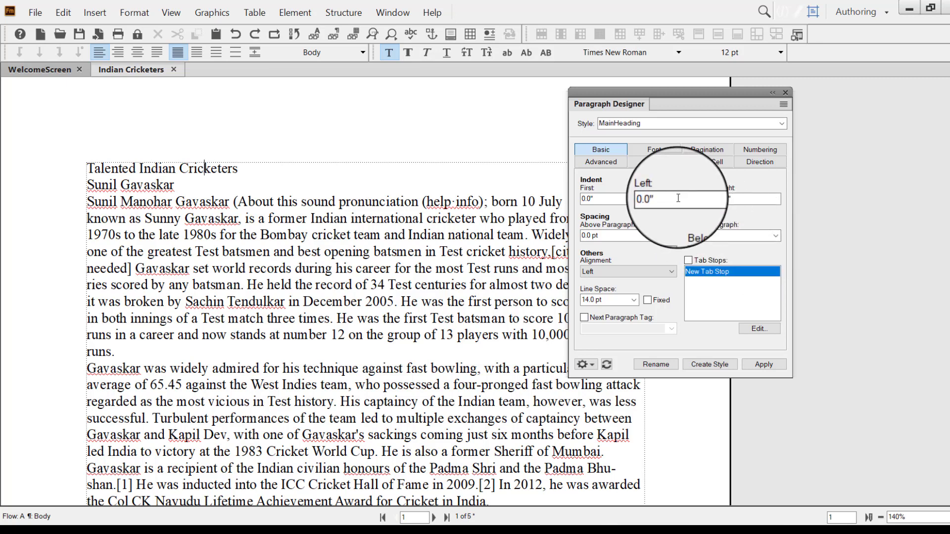
click(671, 273)
click(671, 274)
click(672, 274)
click(672, 274)
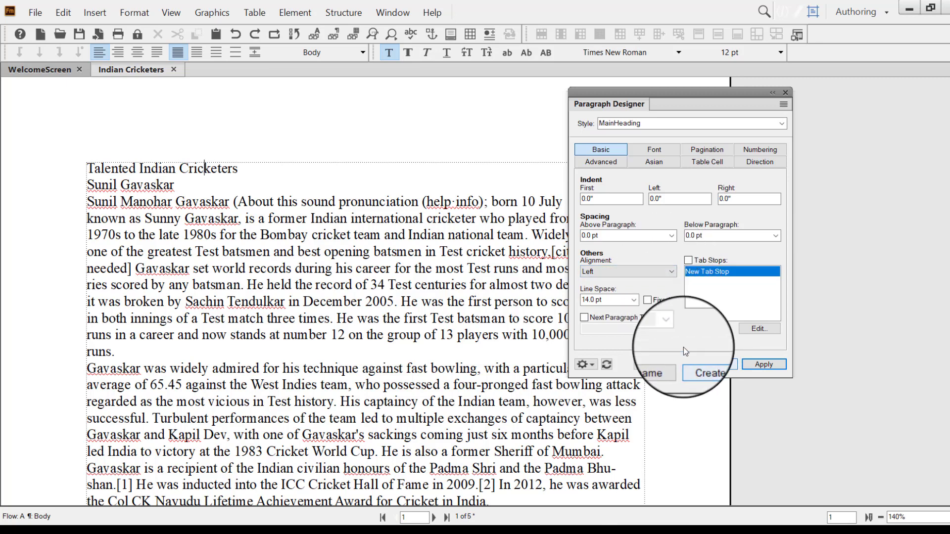
double_click(619, 123)
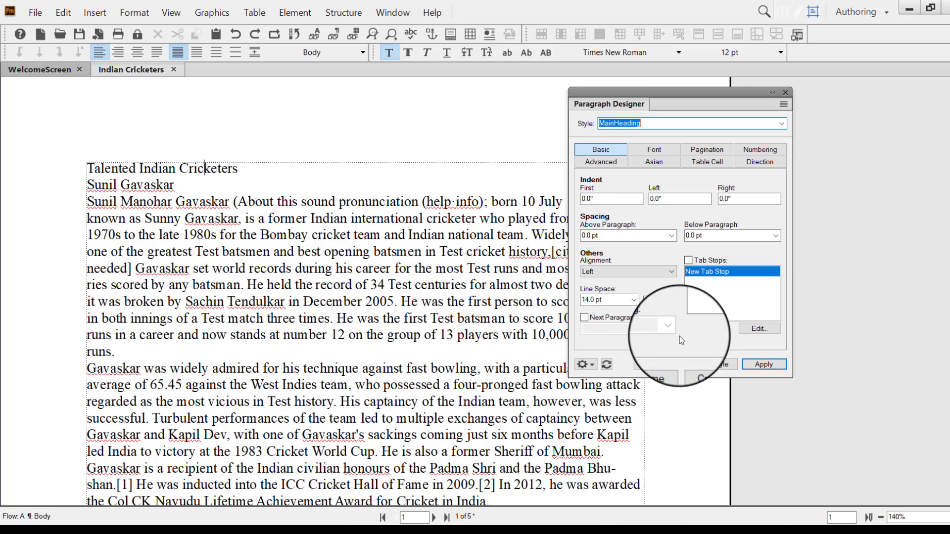
click(709, 367)
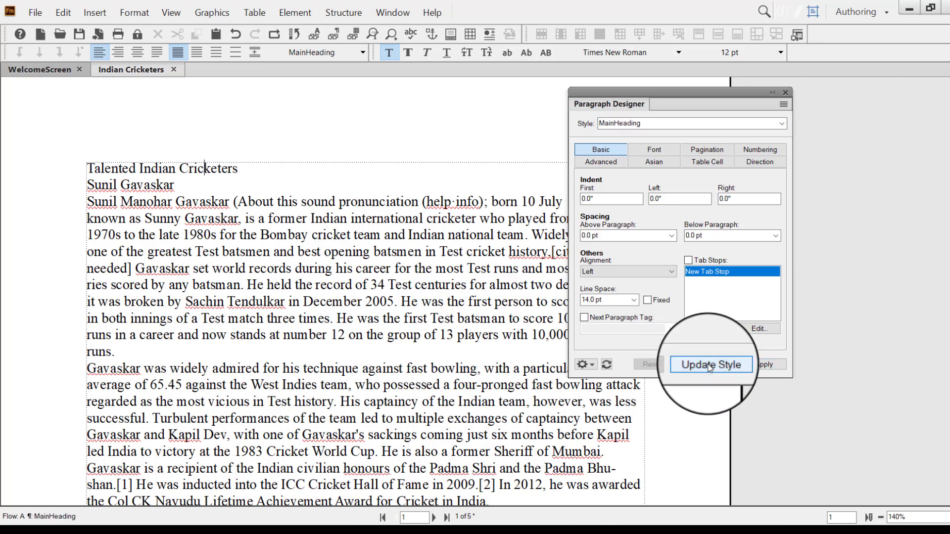
Set the MainHeading style's font family to Verdana and its size to 18 pt.
click(660, 151)
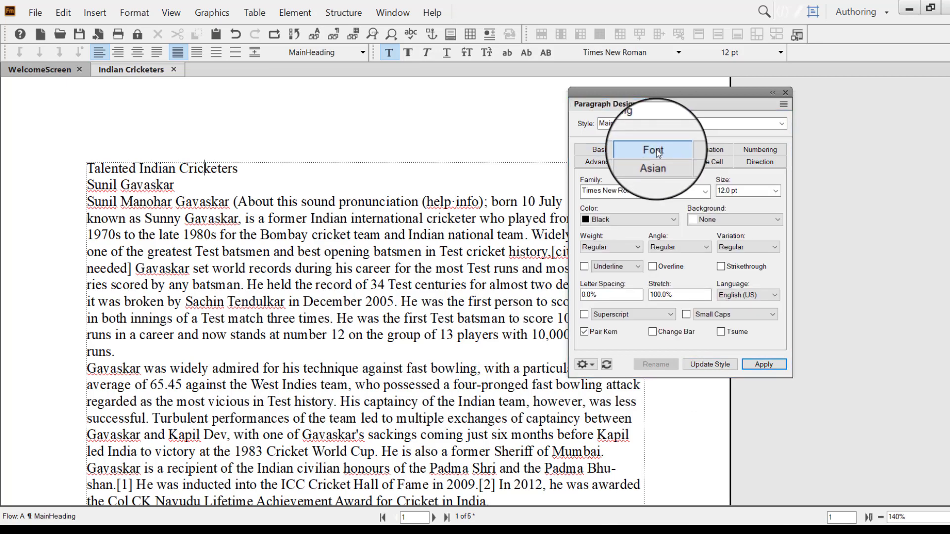
click(708, 192)
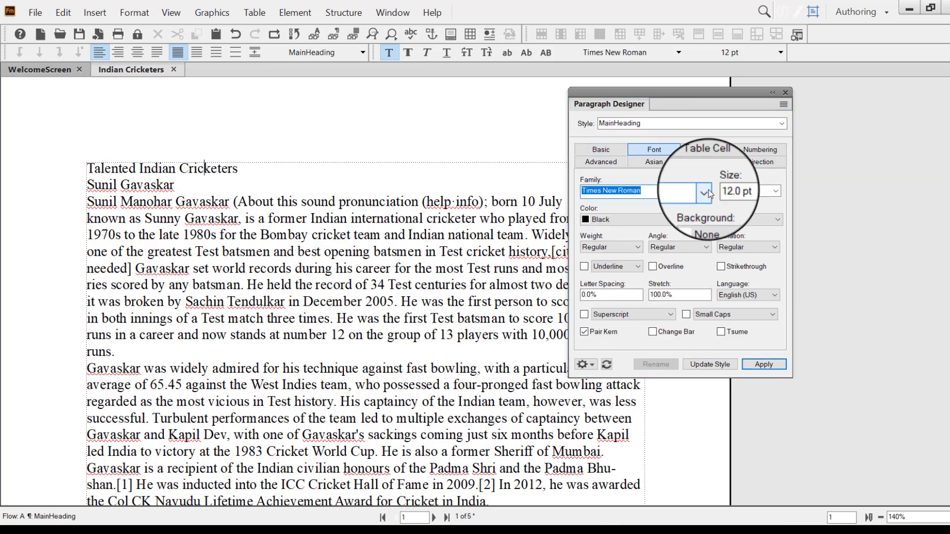
click(708, 192)
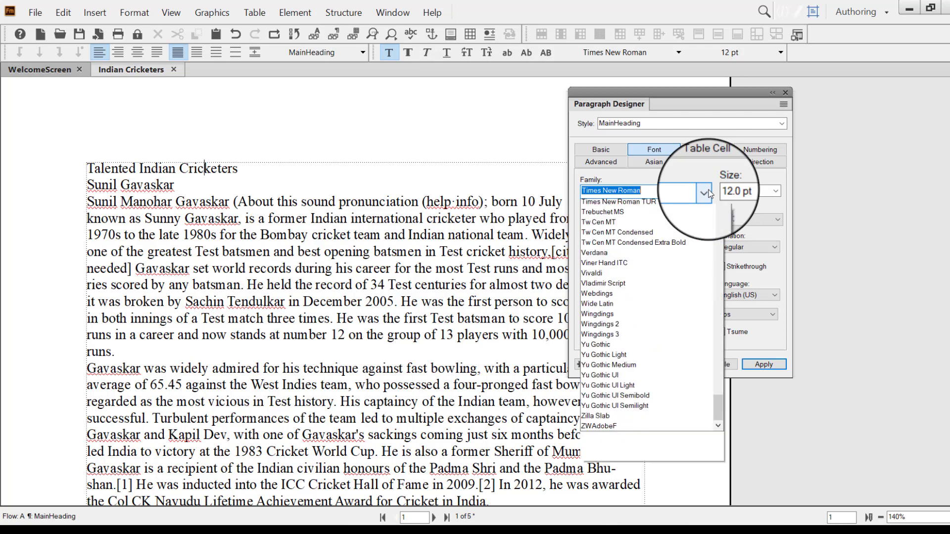
click(618, 328)
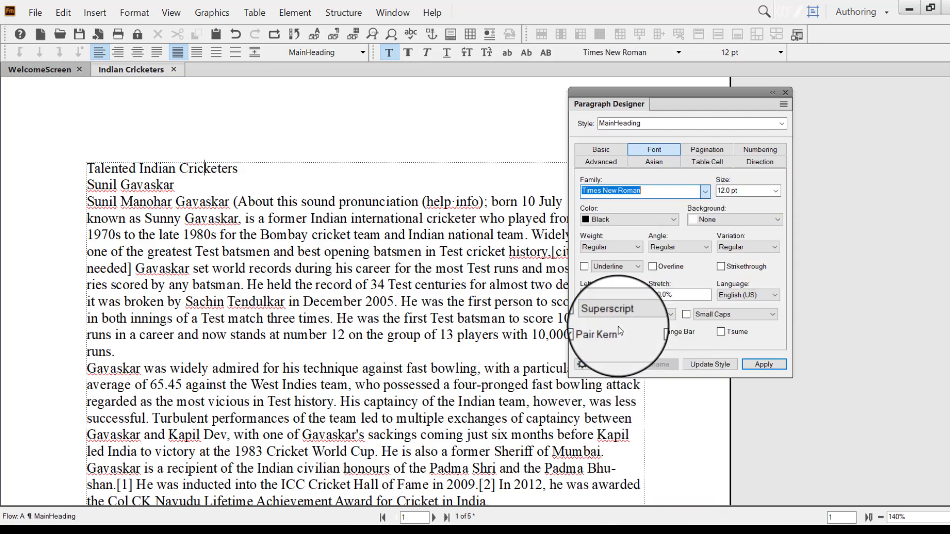
click(776, 192)
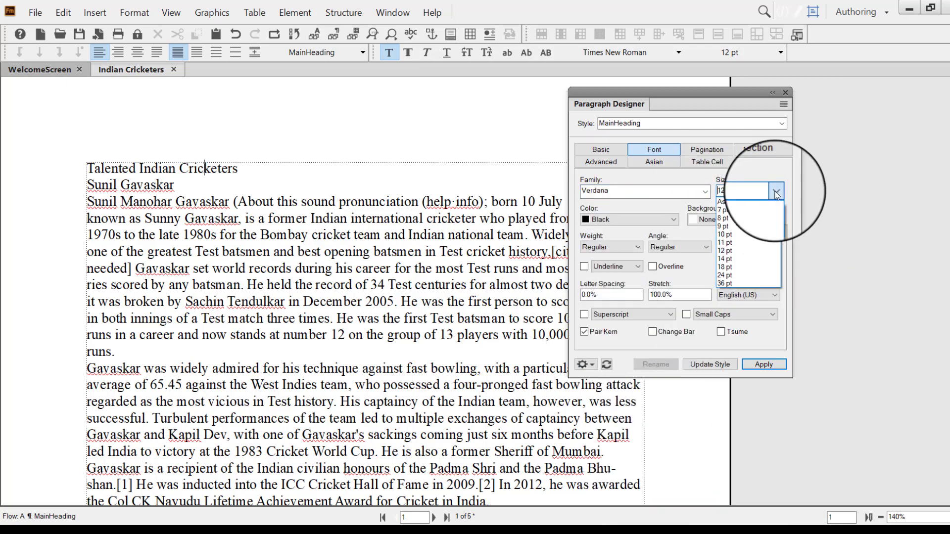
click(734, 268)
Set the MainHeading font color to Blue and the weight to Bold, and update the style.
click(674, 219)
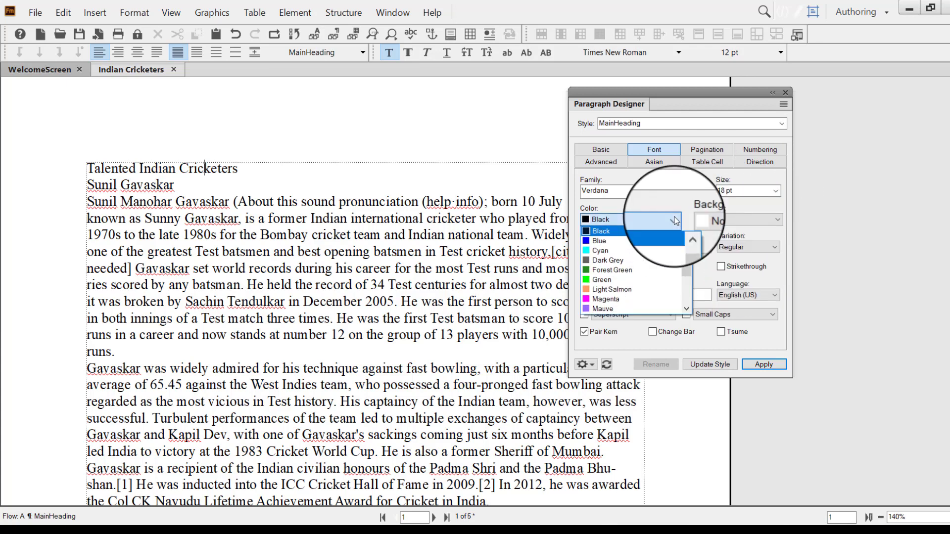
click(649, 247)
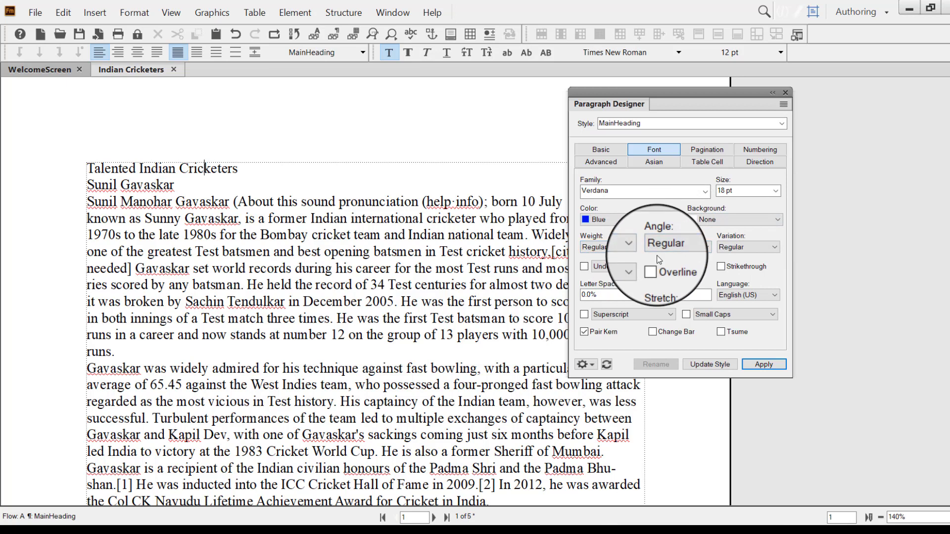
click(608, 247)
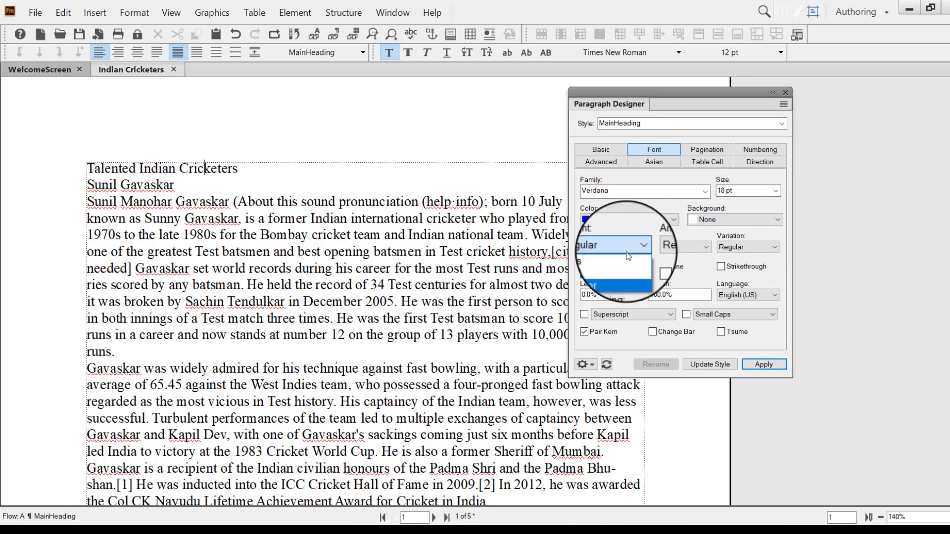
click(606, 265)
click(609, 264)
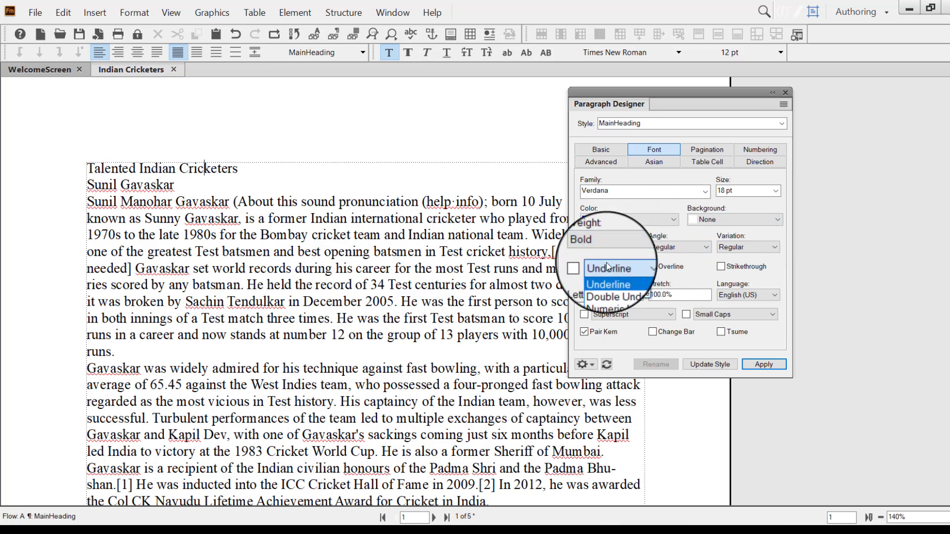
click(614, 260)
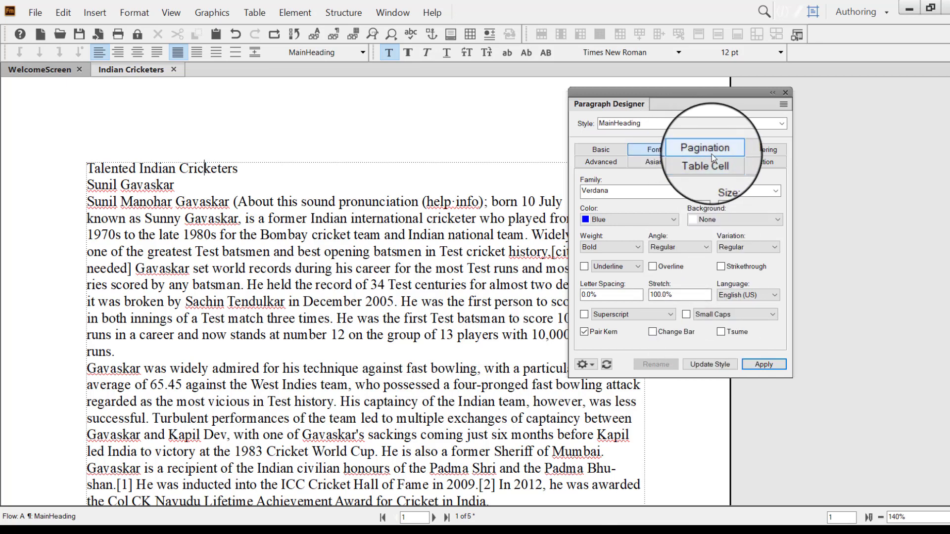
click(698, 364)
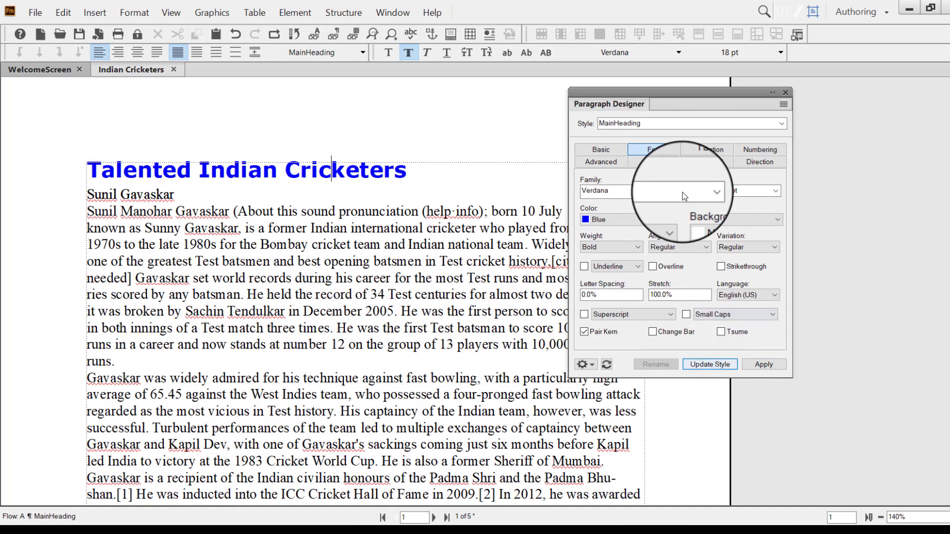
Create a new paragraph style named SubHeading from the first player-name line below the title.
click(697, 151)
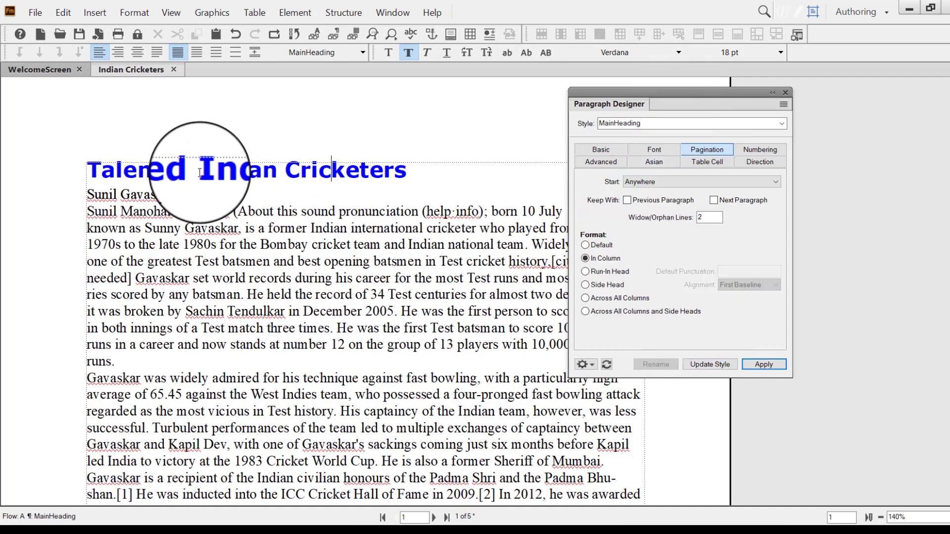
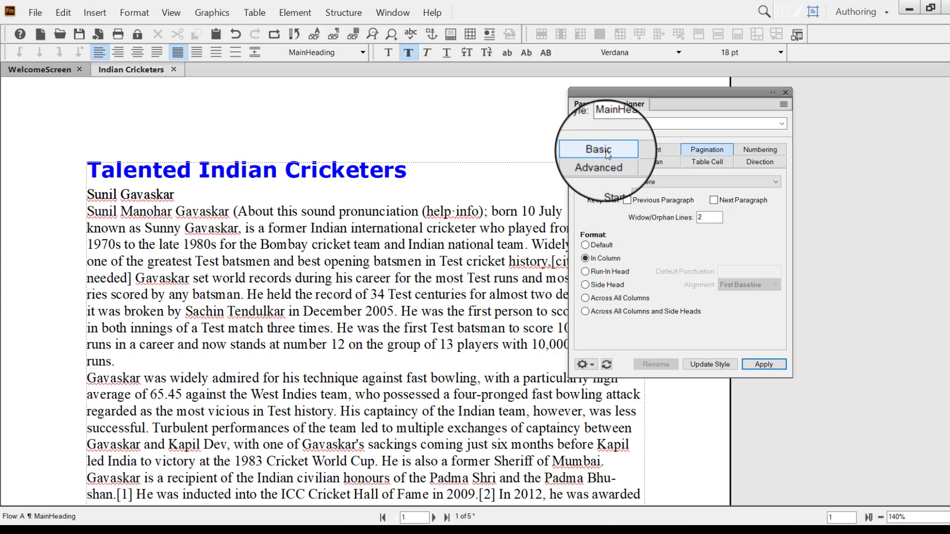
click(606, 150)
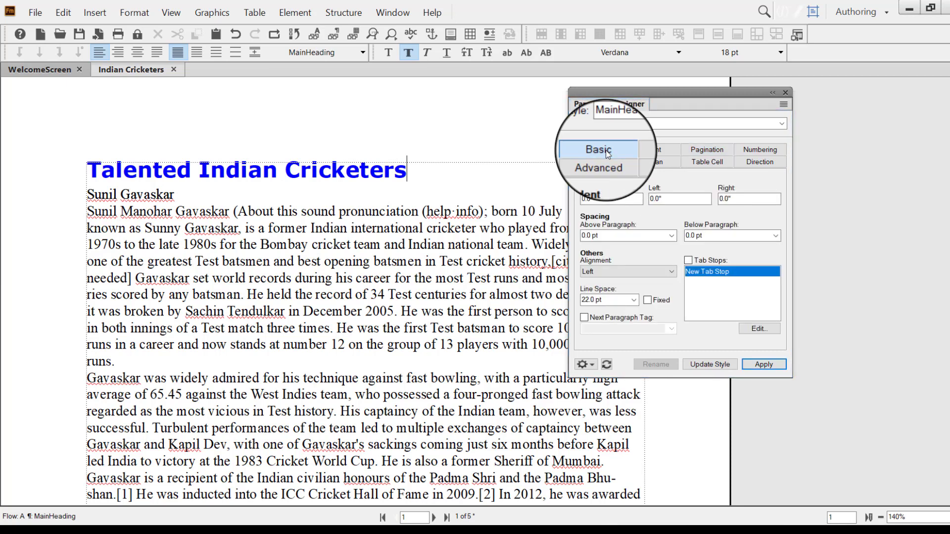
click(129, 197)
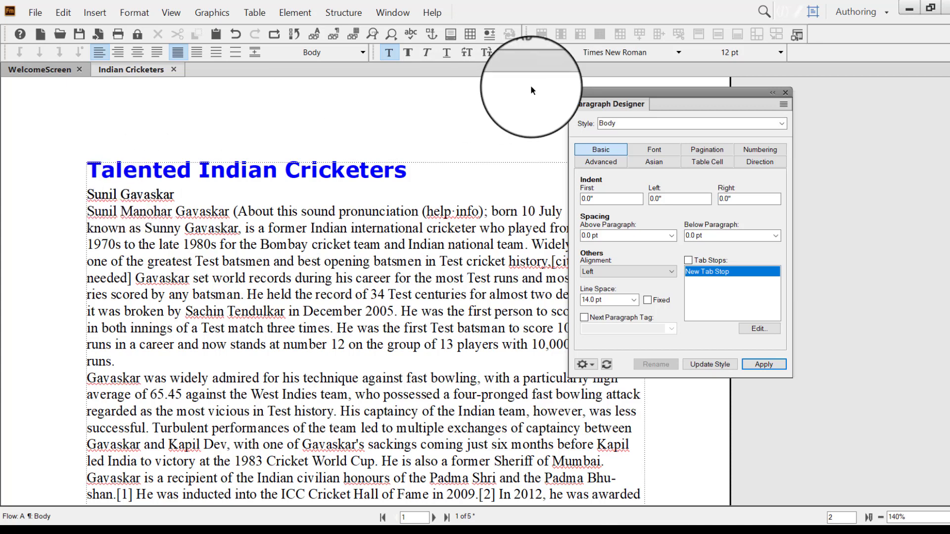
click(675, 103)
text(SubH)
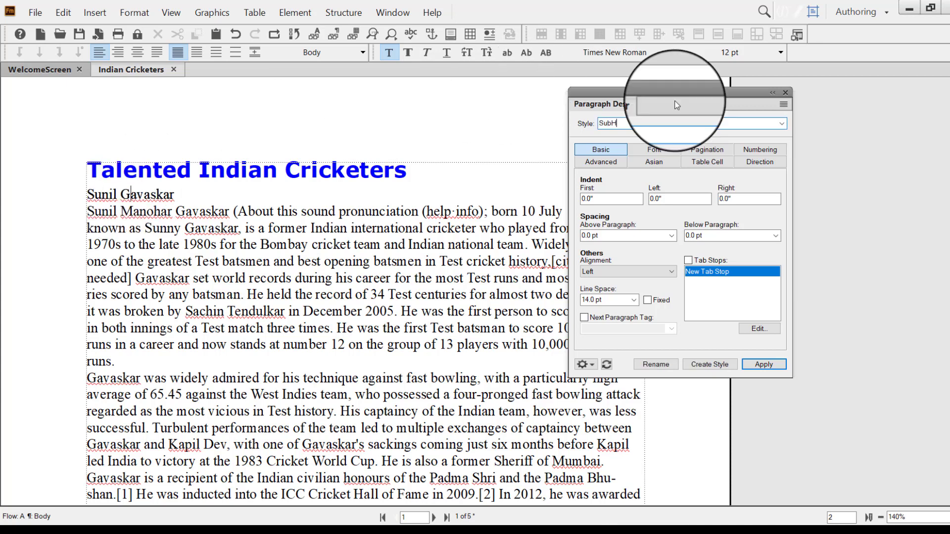
text(eading)
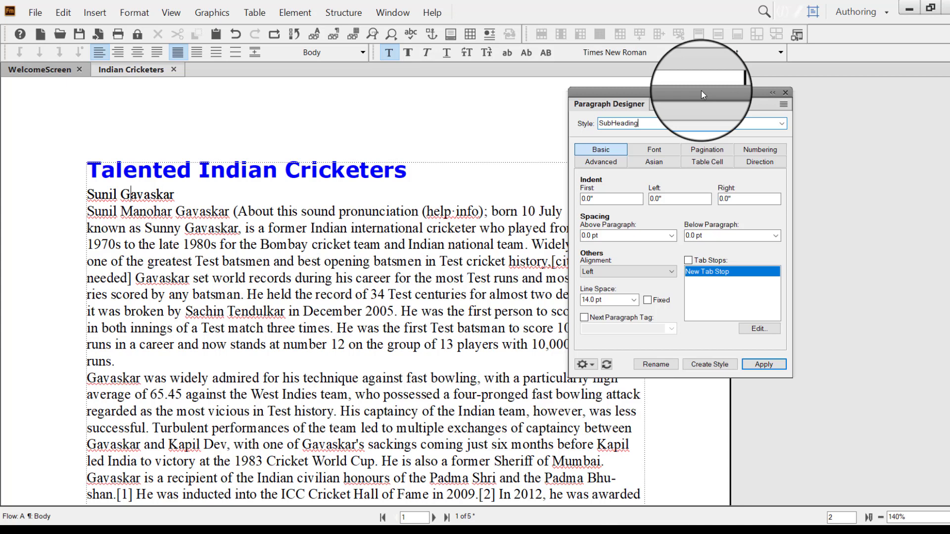
double_click(612, 200)
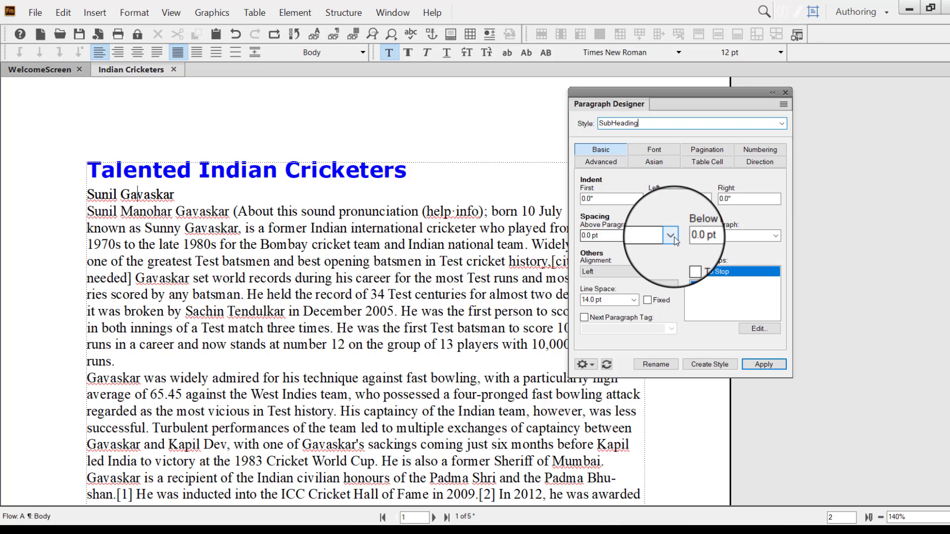
click(719, 366)
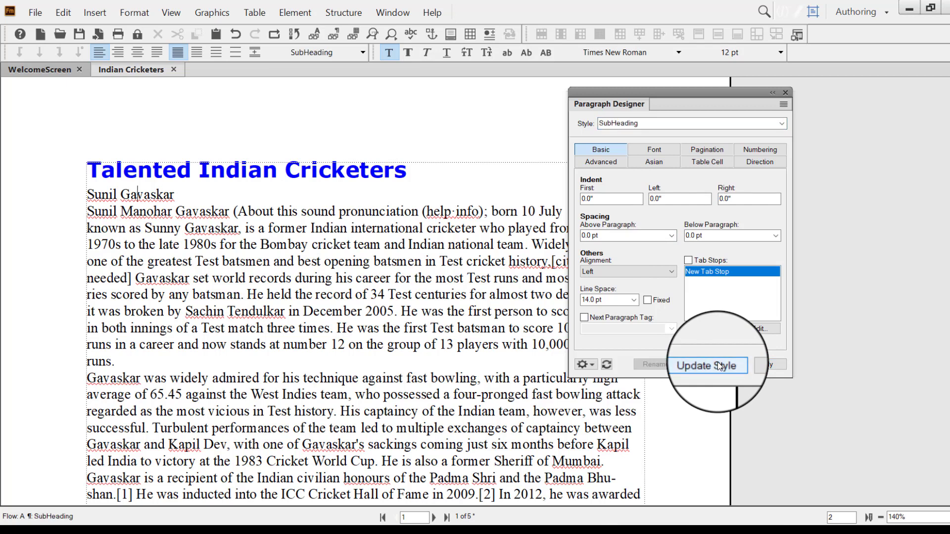
Set the SubHeading style's spacing above the paragraph to None and update the style.
click(670, 236)
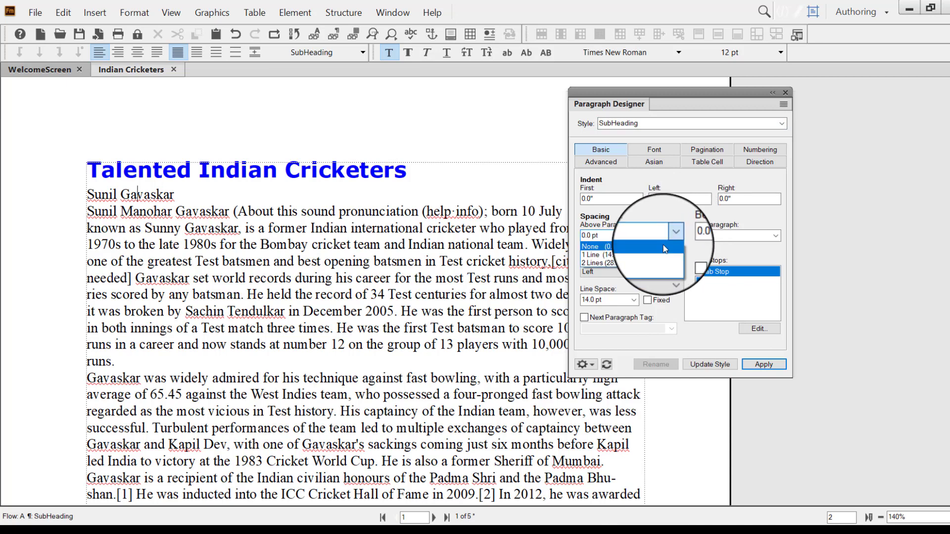
click(664, 247)
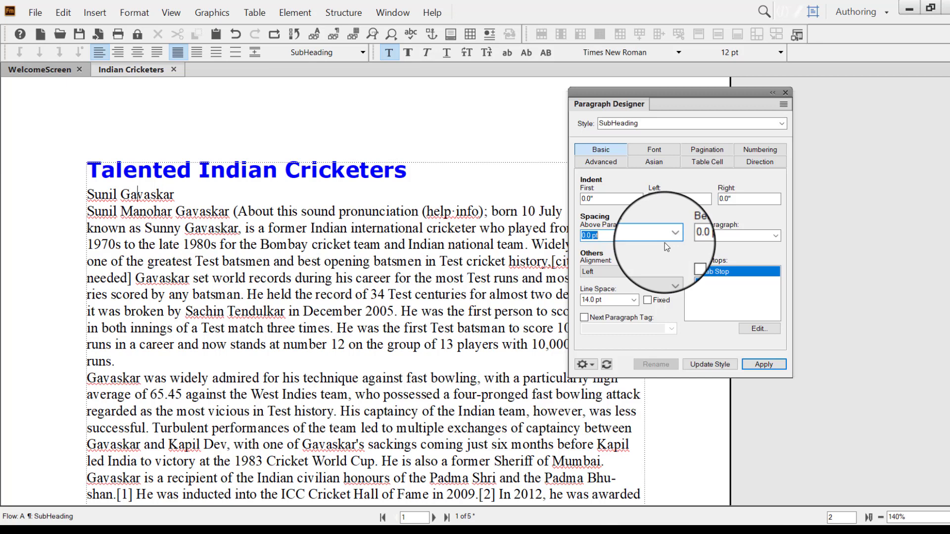
click(675, 236)
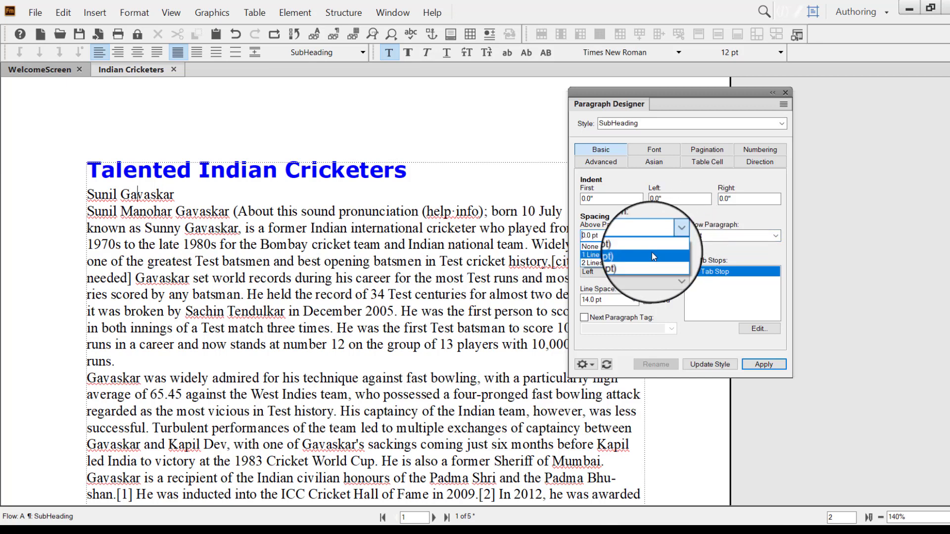
click(652, 253)
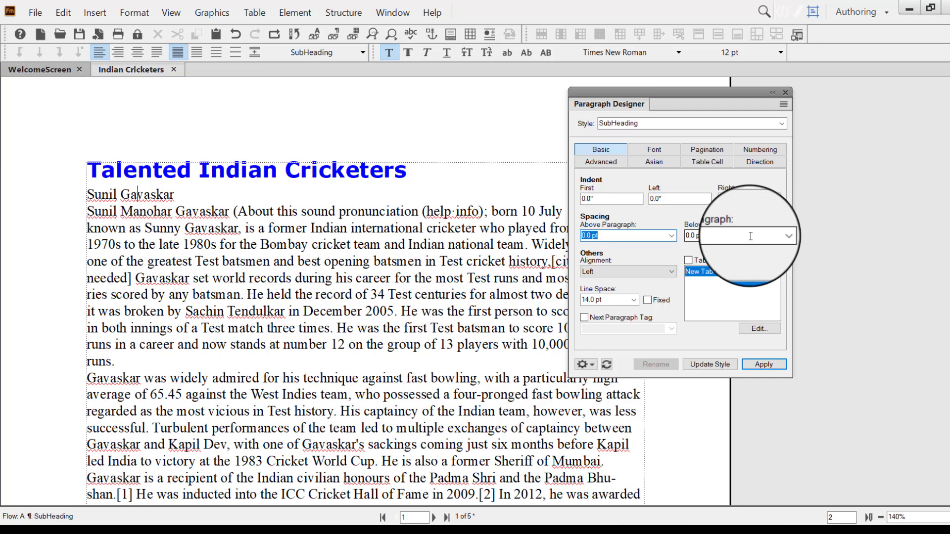
click(701, 364)
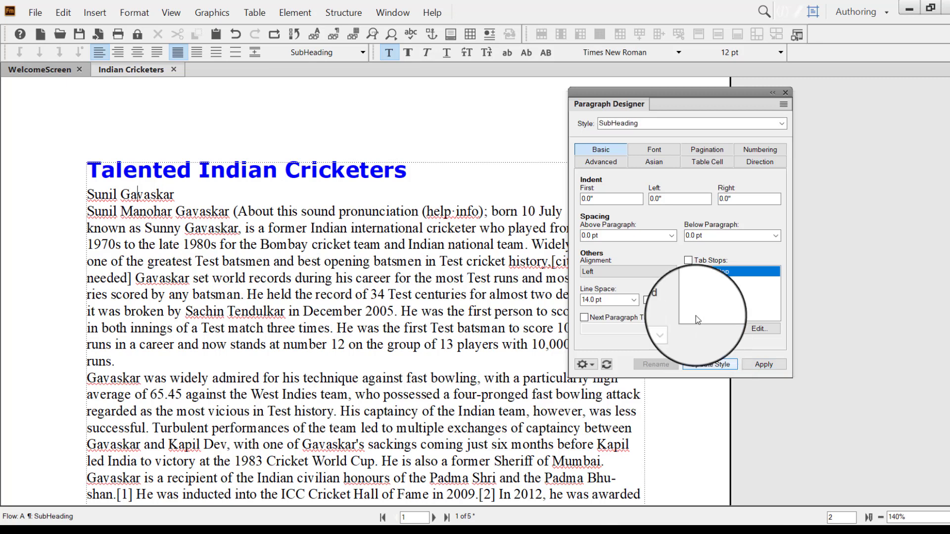
Set the SubHeading style's font to Verdana, size 14 pt and weight Bold, and update the style.
click(657, 150)
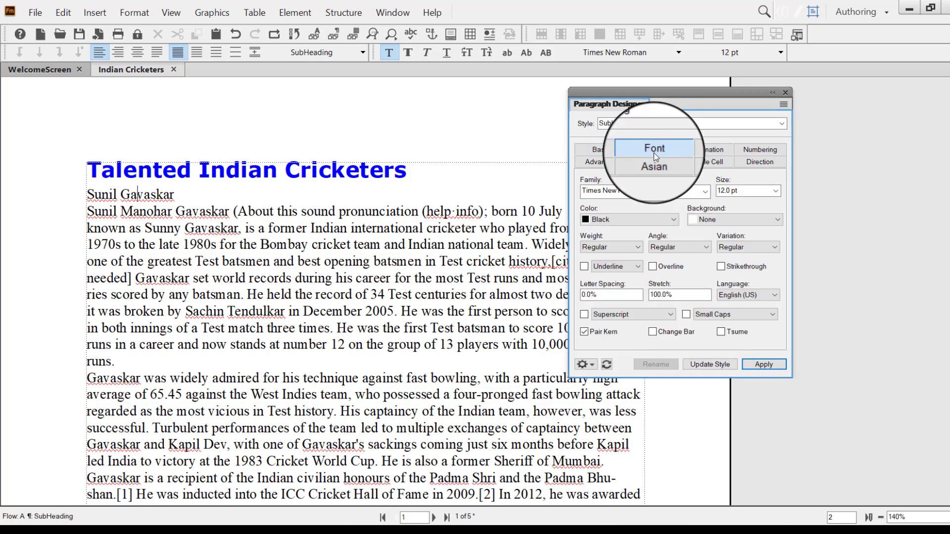
click(704, 191)
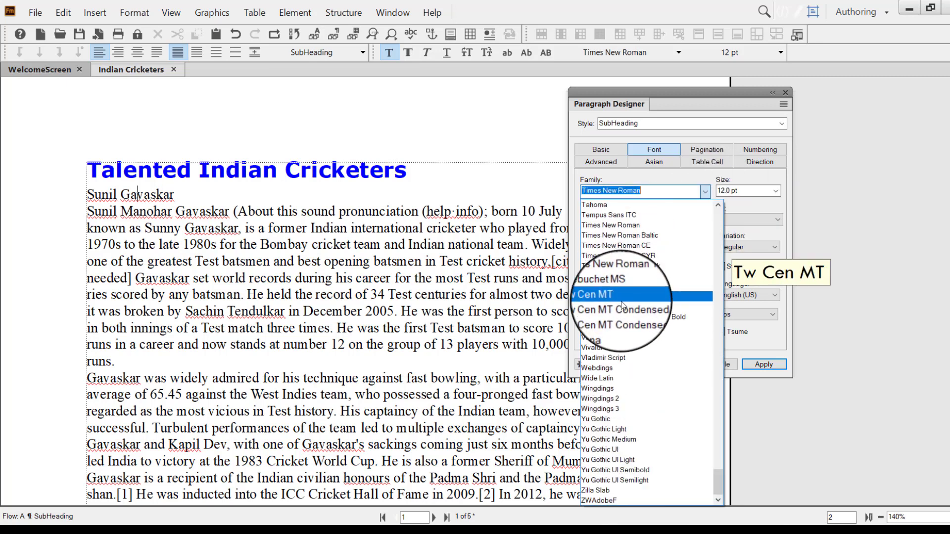
click(614, 329)
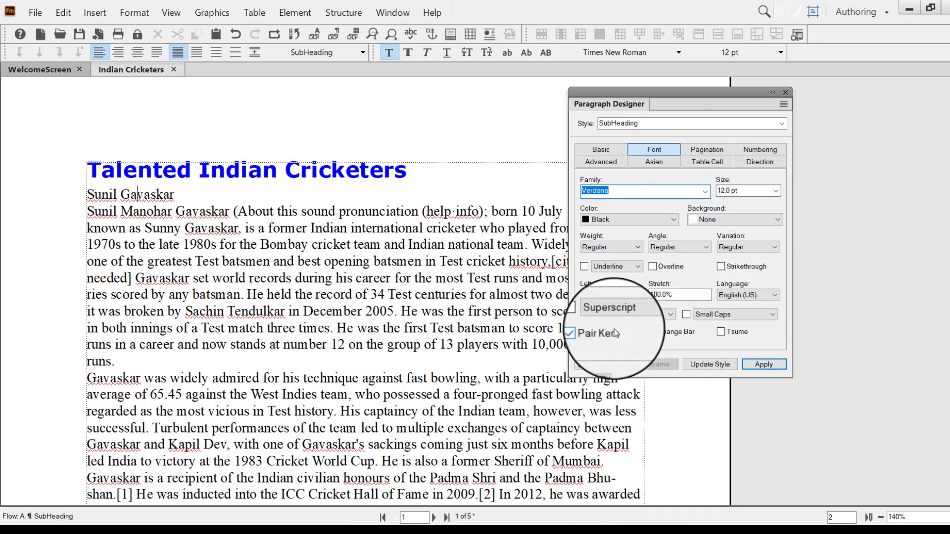
click(775, 191)
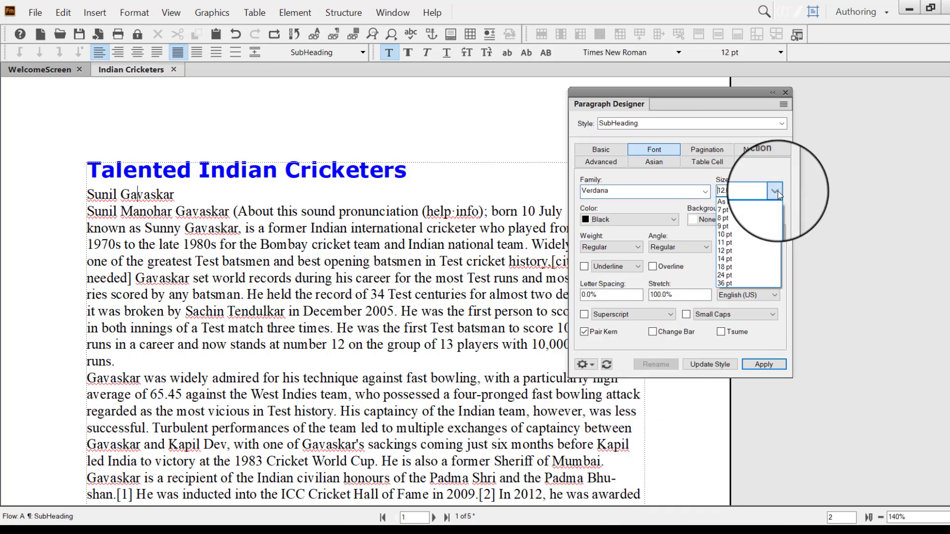
click(732, 259)
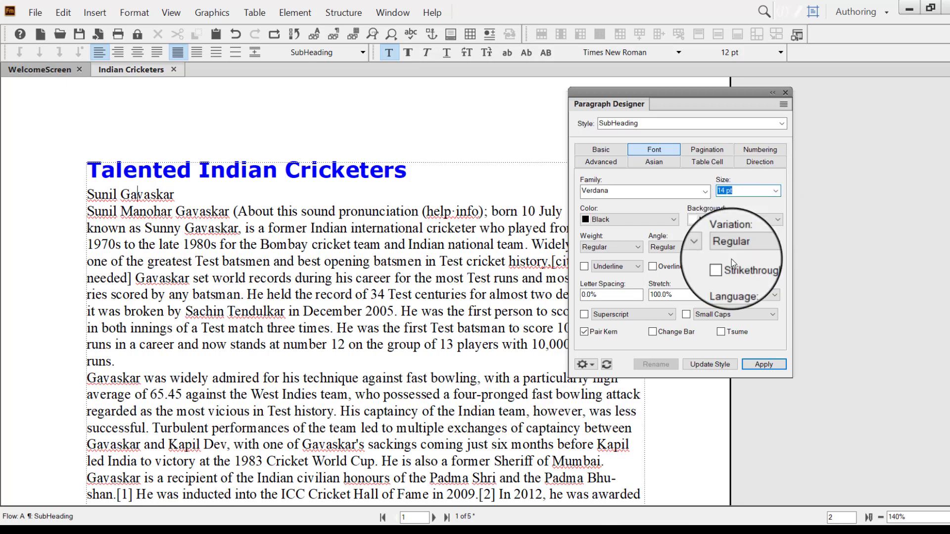
click(631, 251)
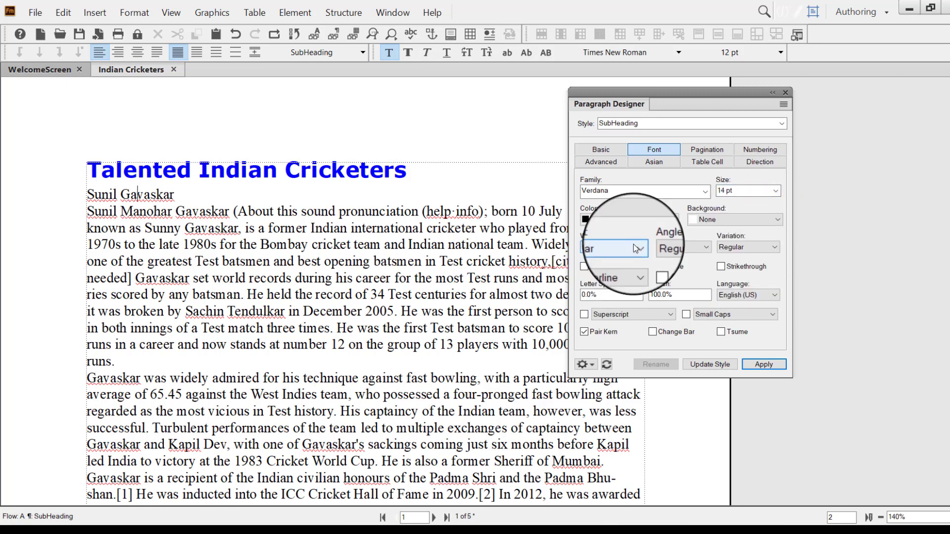
click(619, 265)
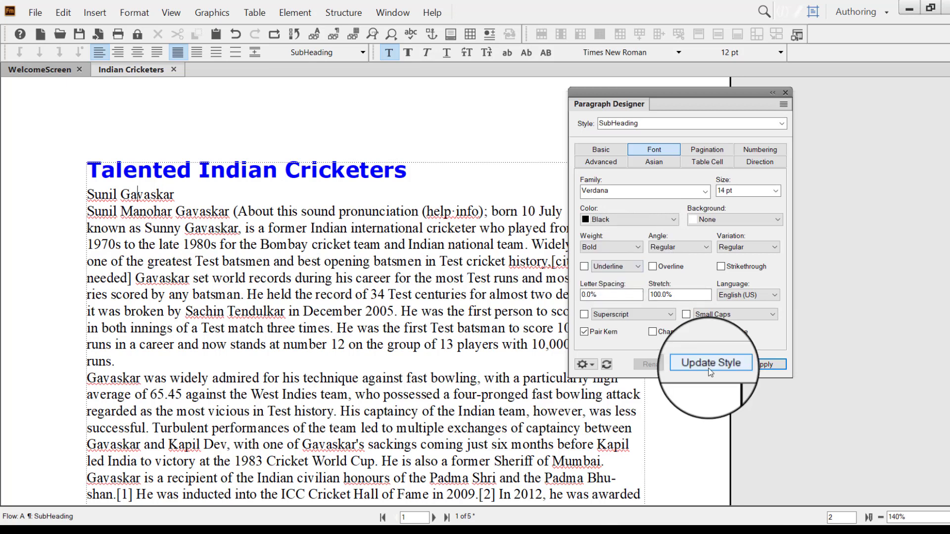
click(710, 365)
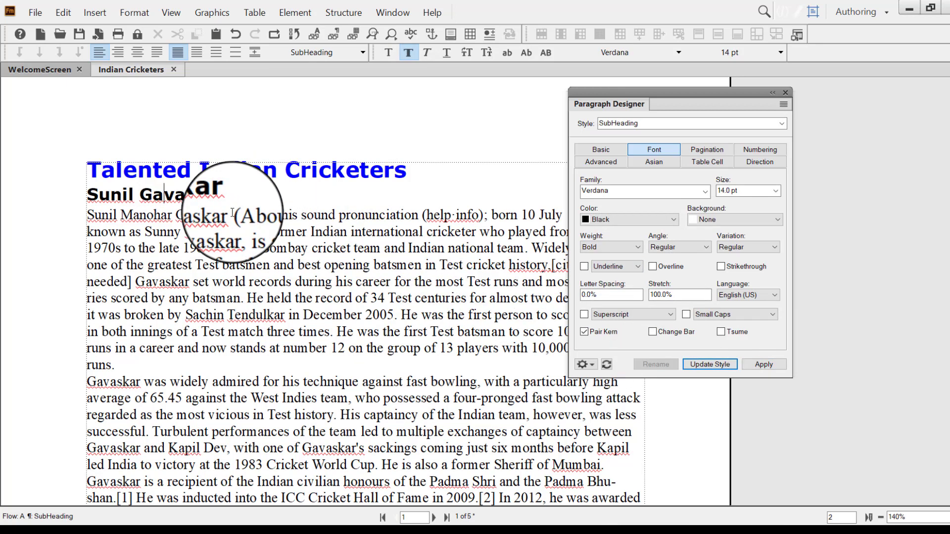
Apply the SubHeading paragraph style to the Kapil Dev line.
scroll(284, 266, down, 2)
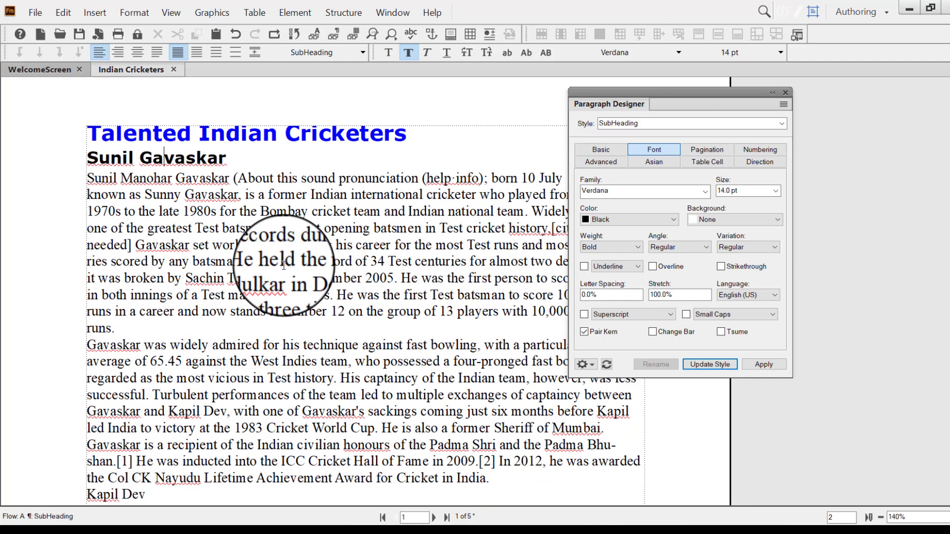
scroll(284, 265, down, 8)
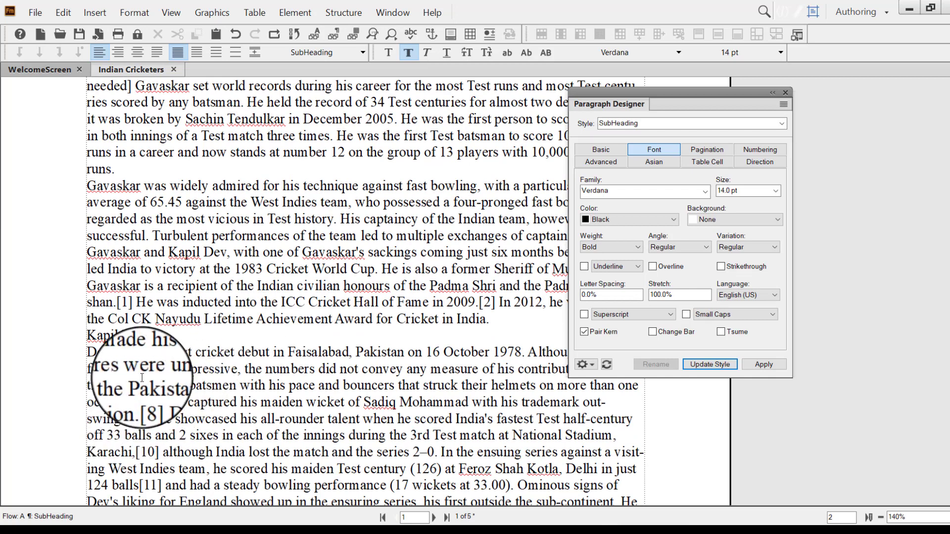
click(130, 337)
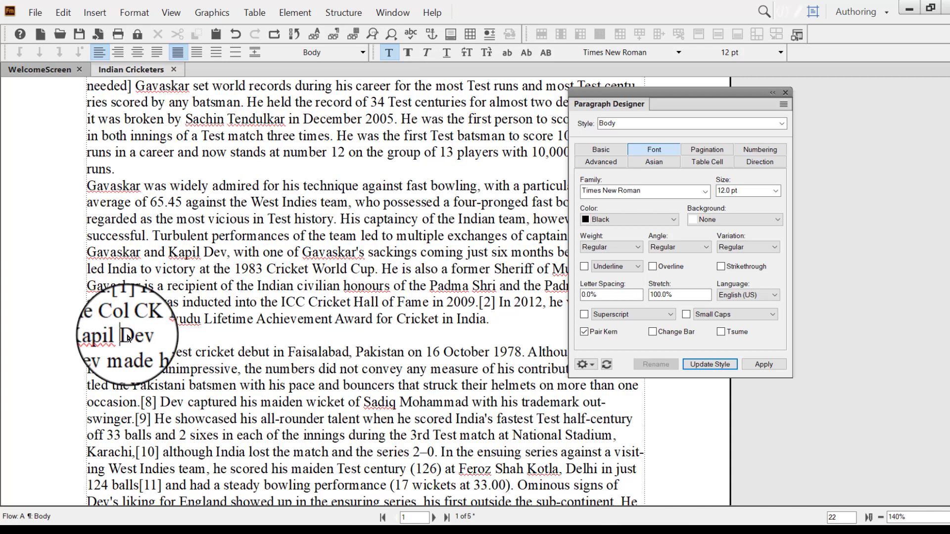
click(363, 54)
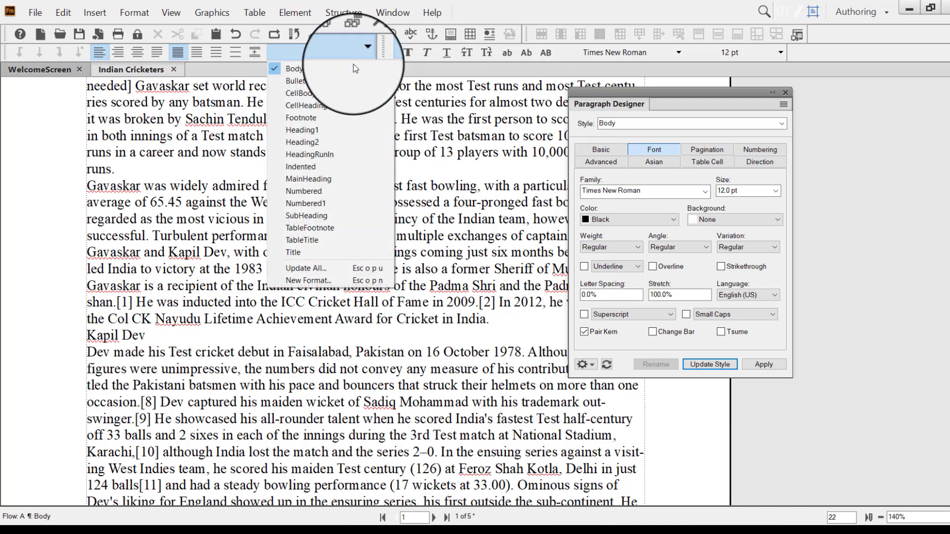
click(325, 213)
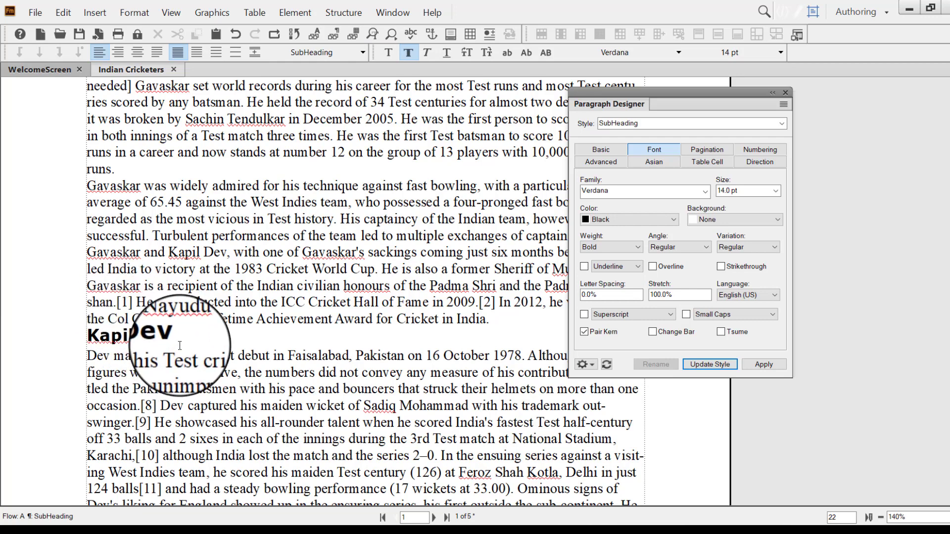
Apply the SubHeading paragraph style to the Sachin Tendulkar line on page 2.
scroll(188, 349, down, 5)
scroll(193, 342, down, 10)
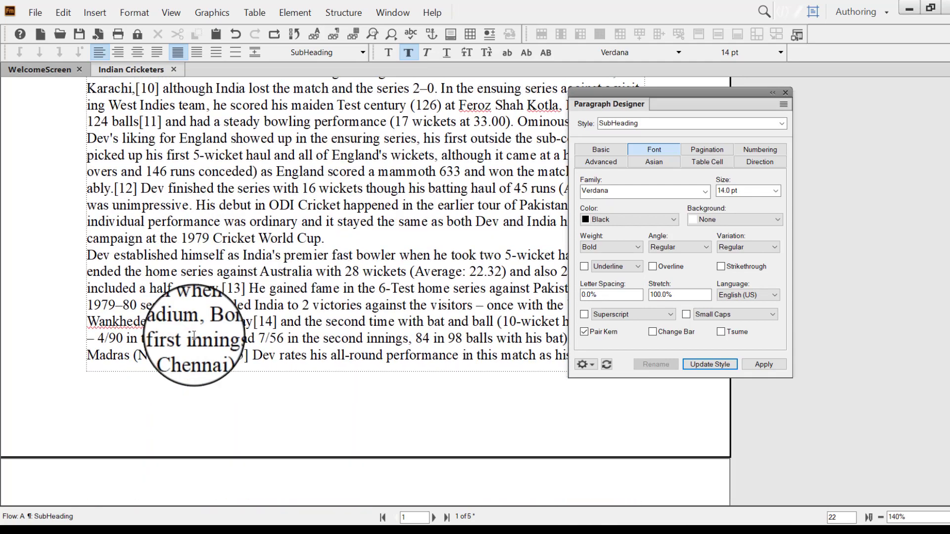
scroll(192, 337, down, 2)
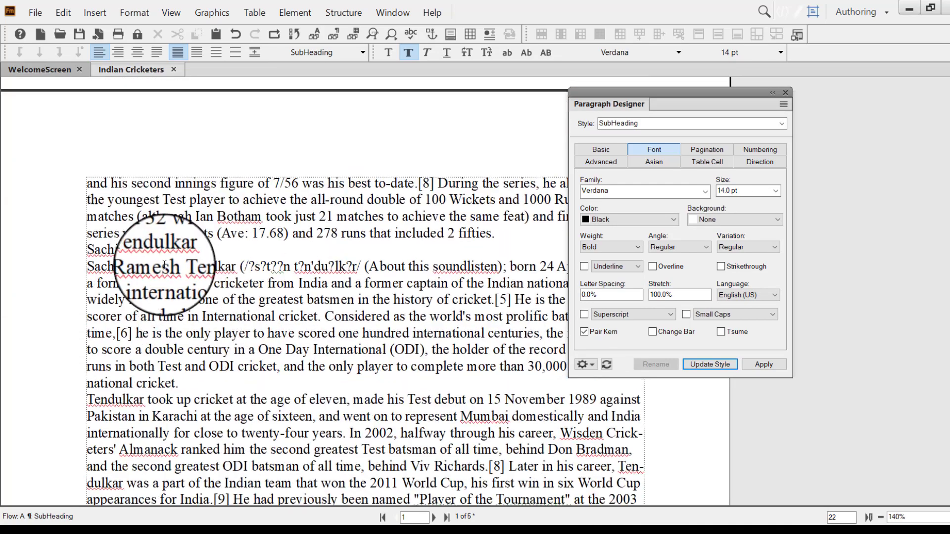
click(170, 249)
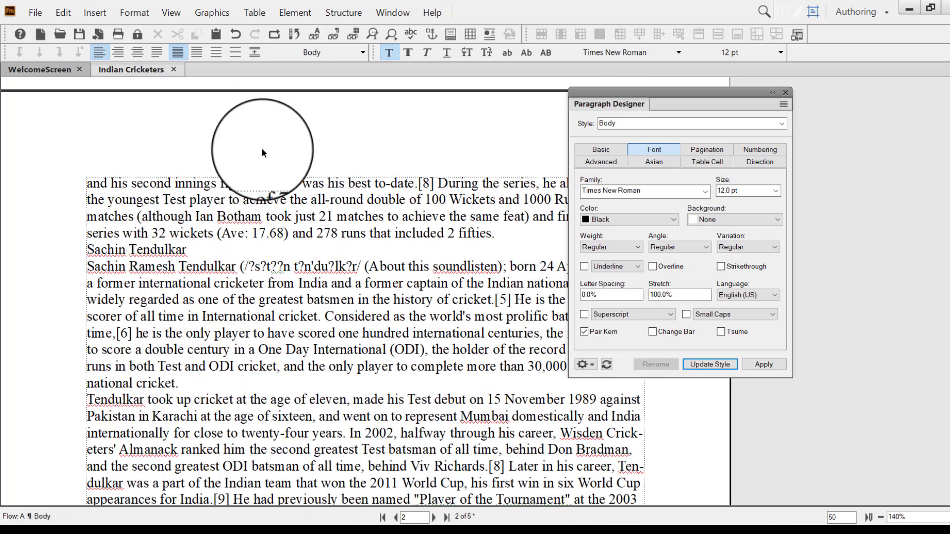
click(335, 52)
click(337, 182)
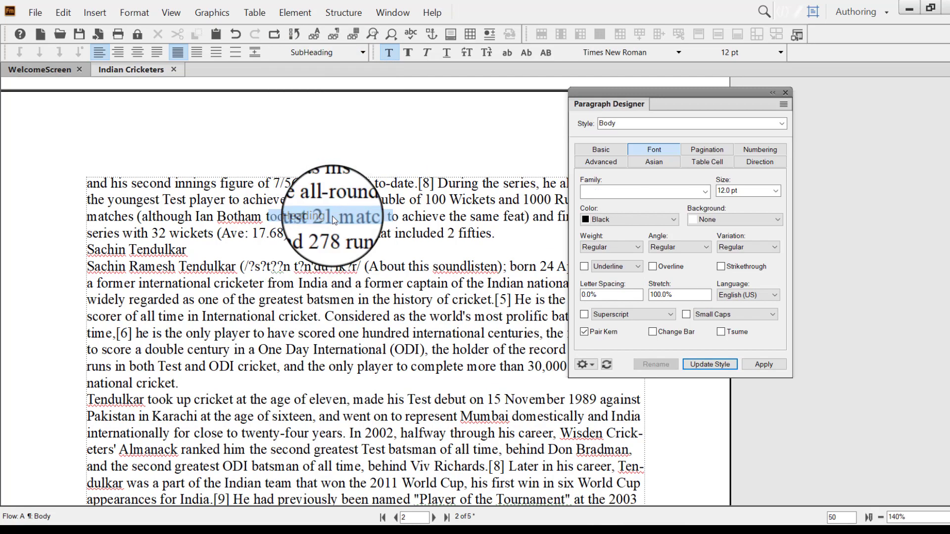
Apply the SubHeading paragraph style to the Rahul Dravid line near the end of page 2.
scroll(310, 249, down, 3)
scroll(310, 248, down, 10)
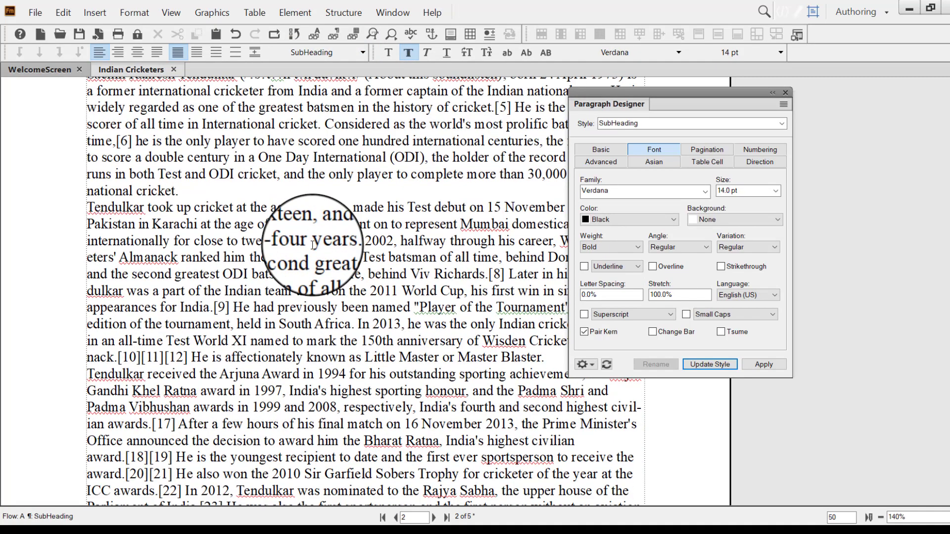
scroll(314, 247, down, 2)
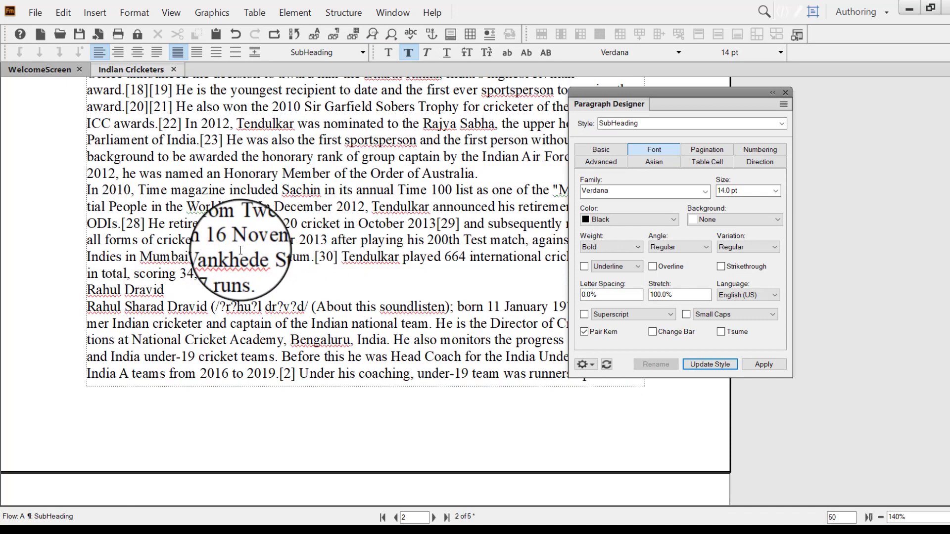
click(185, 294)
click(322, 51)
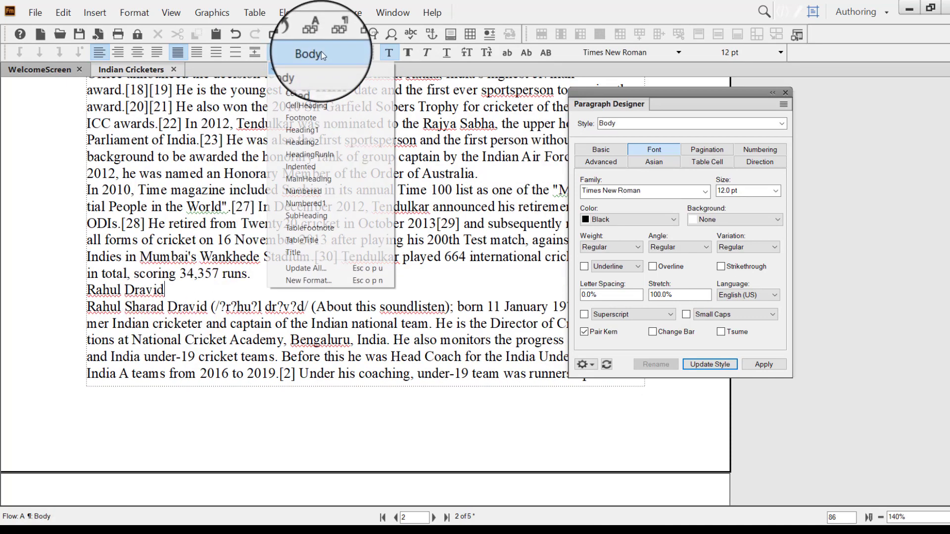
click(328, 216)
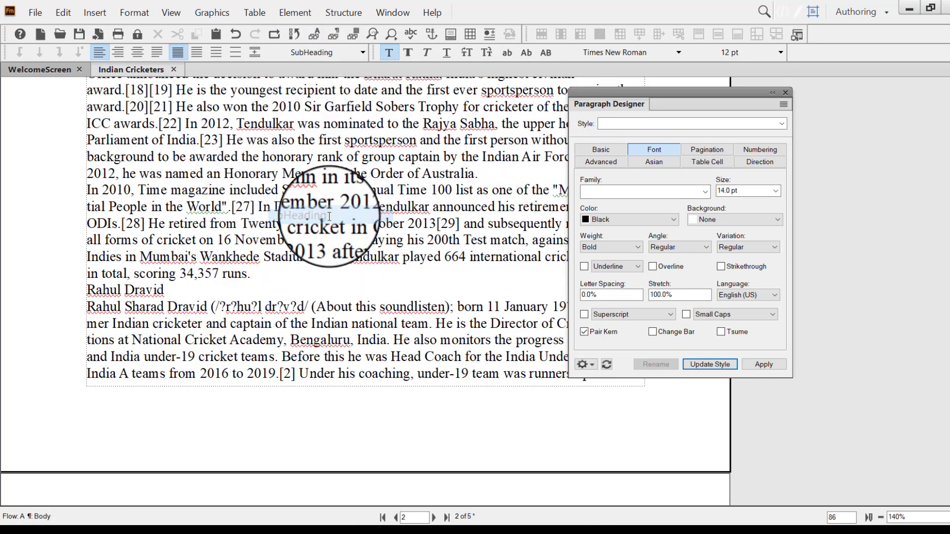
Apply the SubHeading paragraph style to the VV S Lakshman line on page 3.
scroll(308, 255, down, 7)
scroll(313, 280, down, 12)
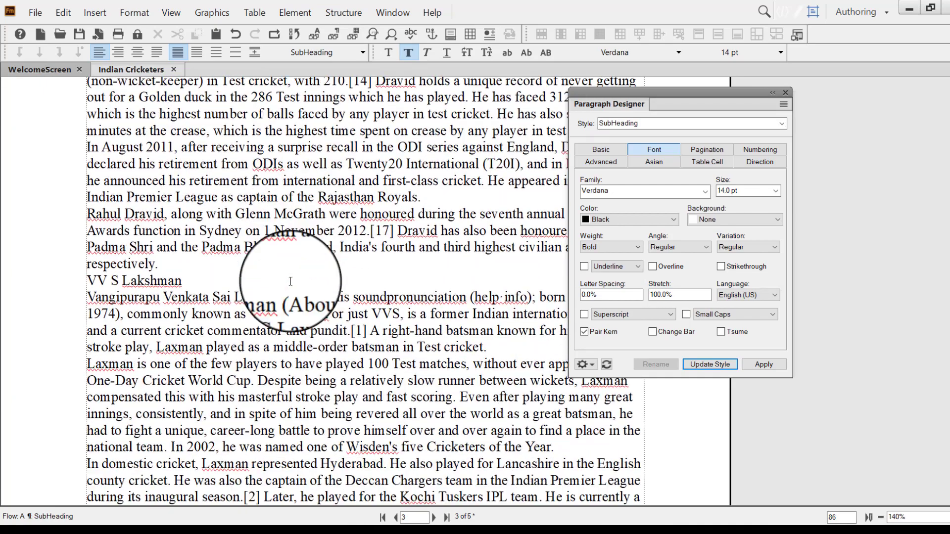
click(184, 281)
click(339, 54)
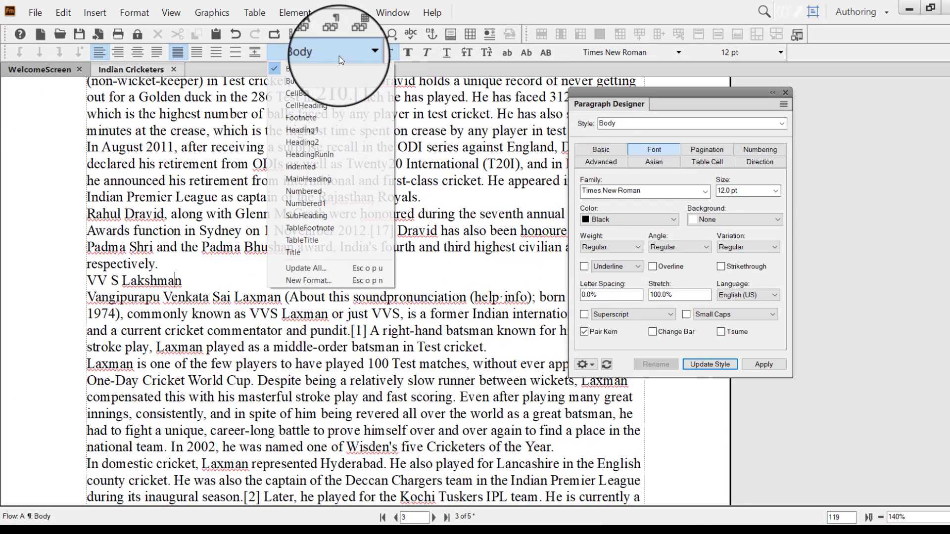
click(329, 214)
Apply the SubHeading paragraph style to the Saurav Ganguly line on page 4.
scroll(227, 290, down, 15)
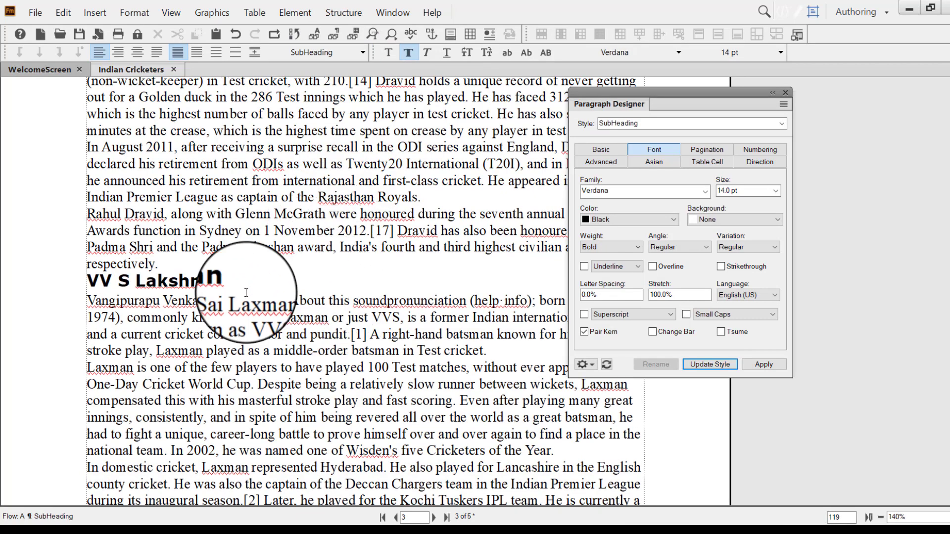
scroll(229, 283, down, 3)
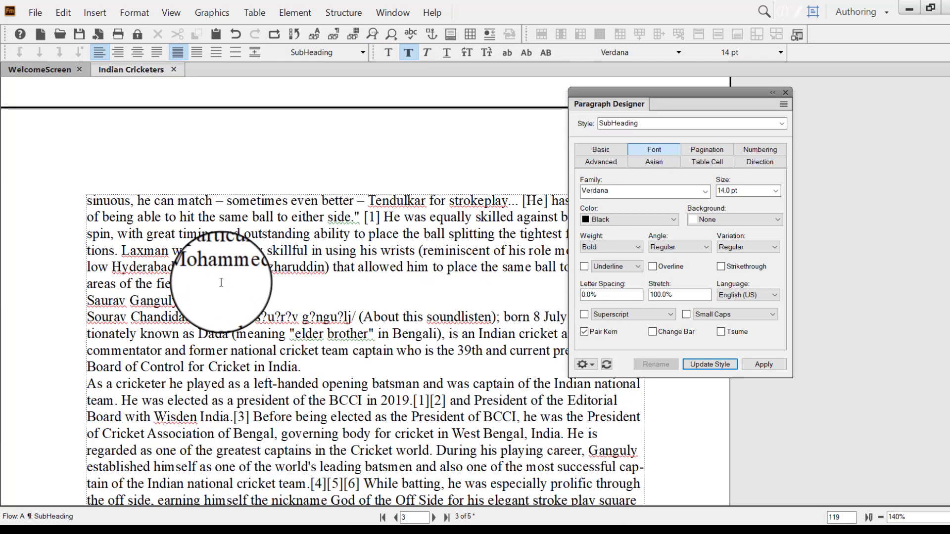
click(168, 300)
click(322, 52)
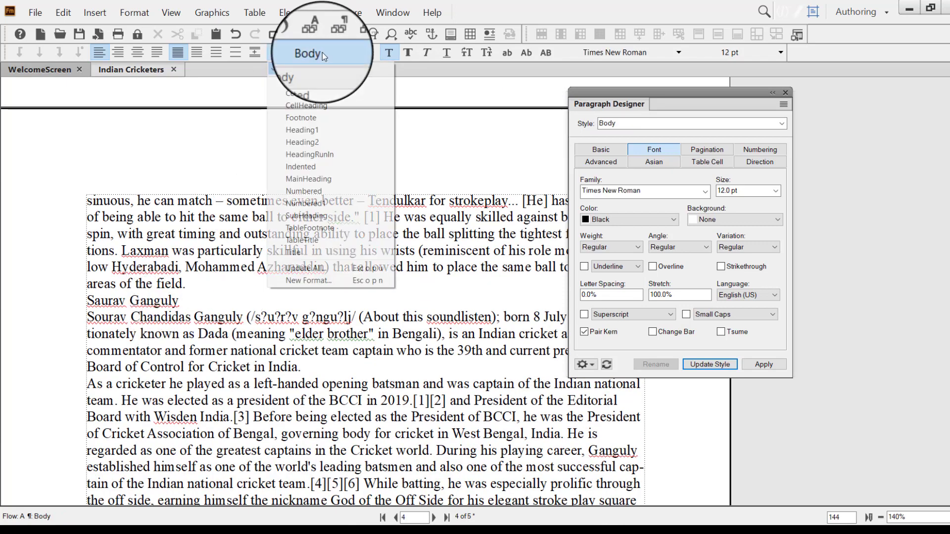
click(338, 216)
Set the SubHeading style's spacing above the paragraph to 1 Line (17.0 pt), update the style and review the player-name headings.
scroll(381, 341, down, 10)
drag(948, 396, 948, 84)
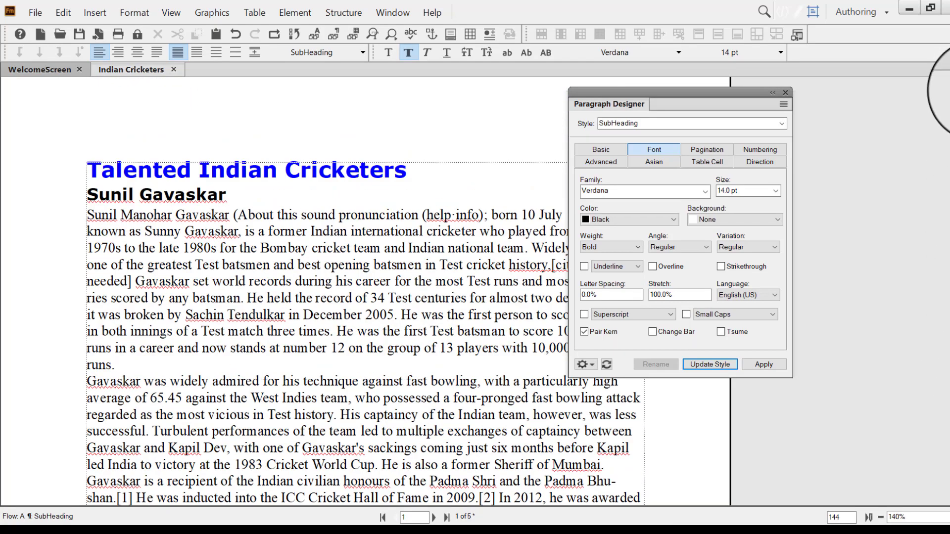
scroll(155, 299, down, 5)
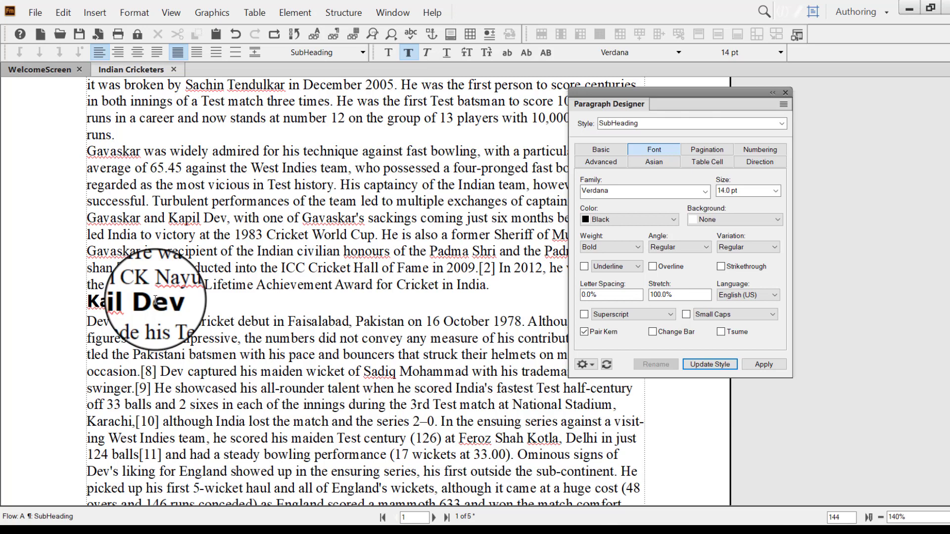
click(601, 149)
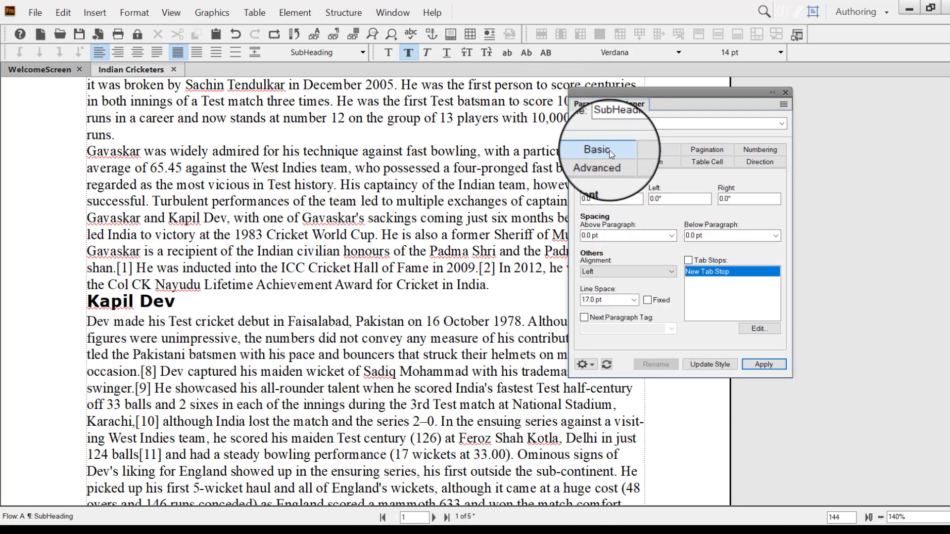
click(671, 236)
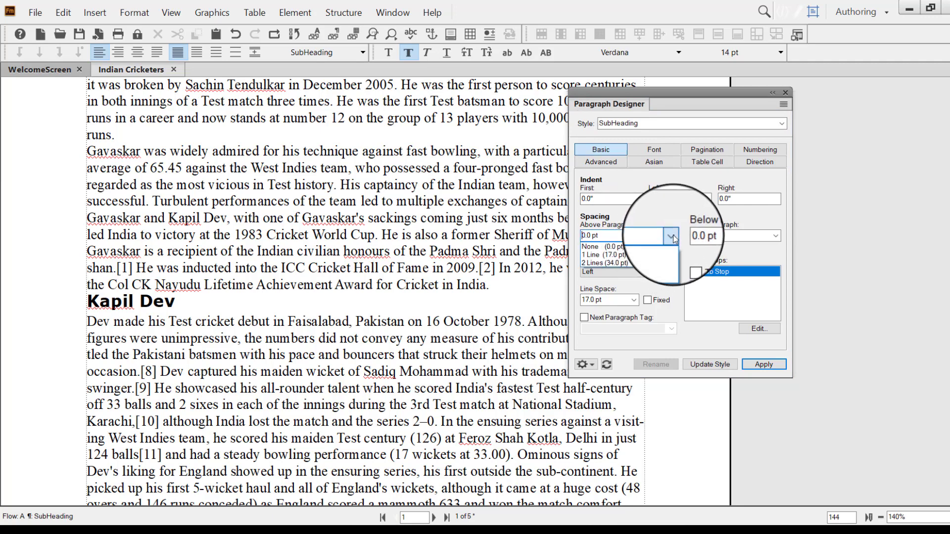
click(651, 257)
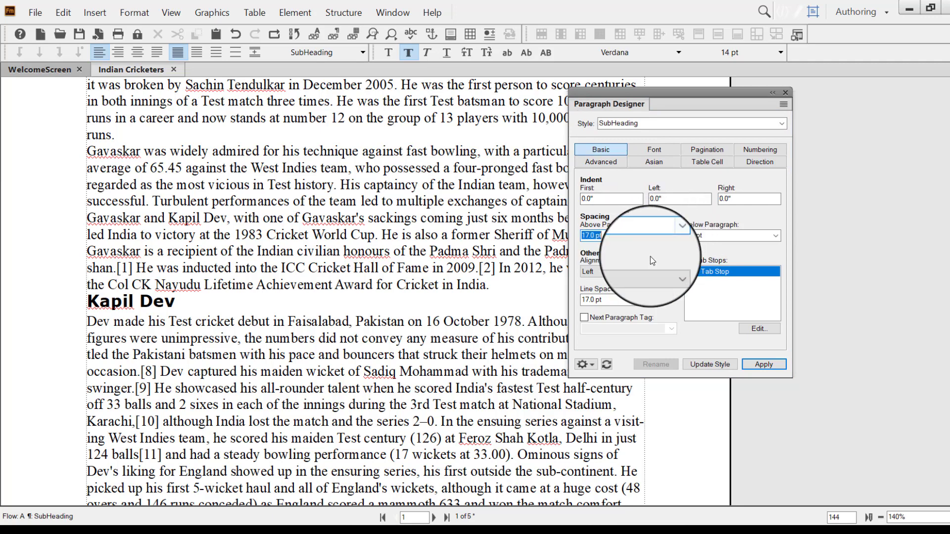
click(700, 364)
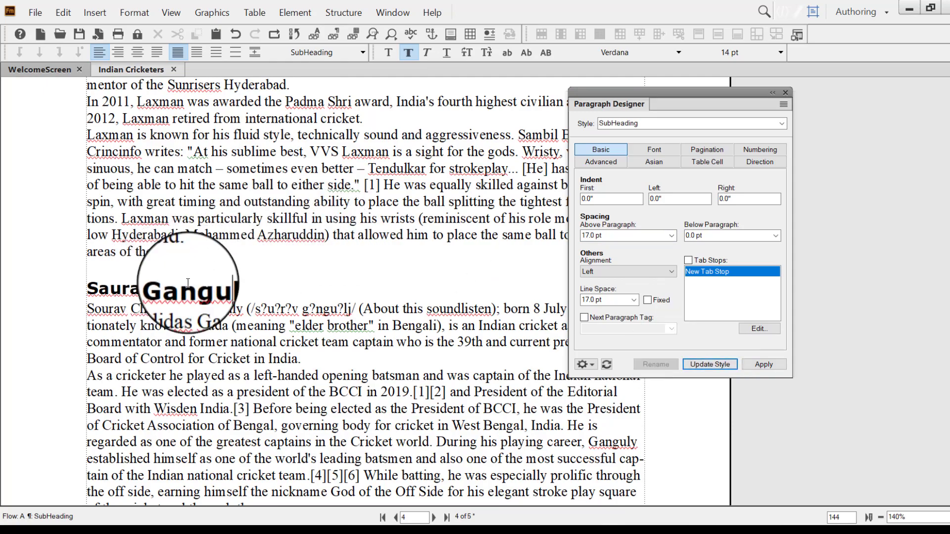
scroll(940, 277, up, 15)
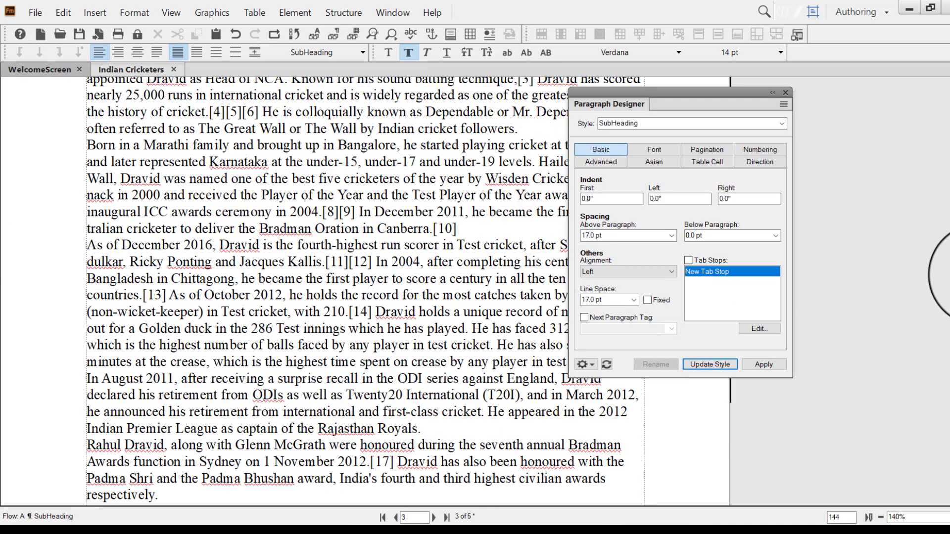
scroll(940, 277, up, 20)
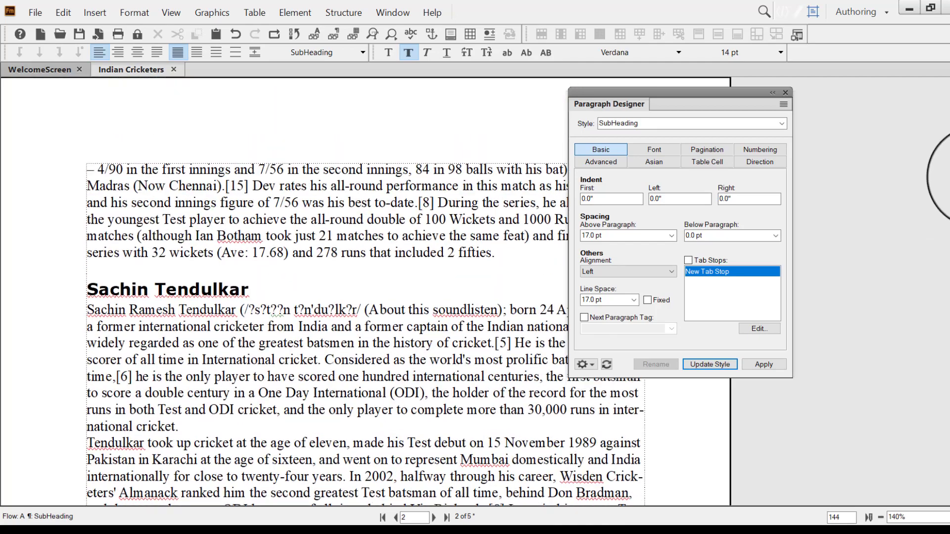
scroll(940, 178, up, 12)
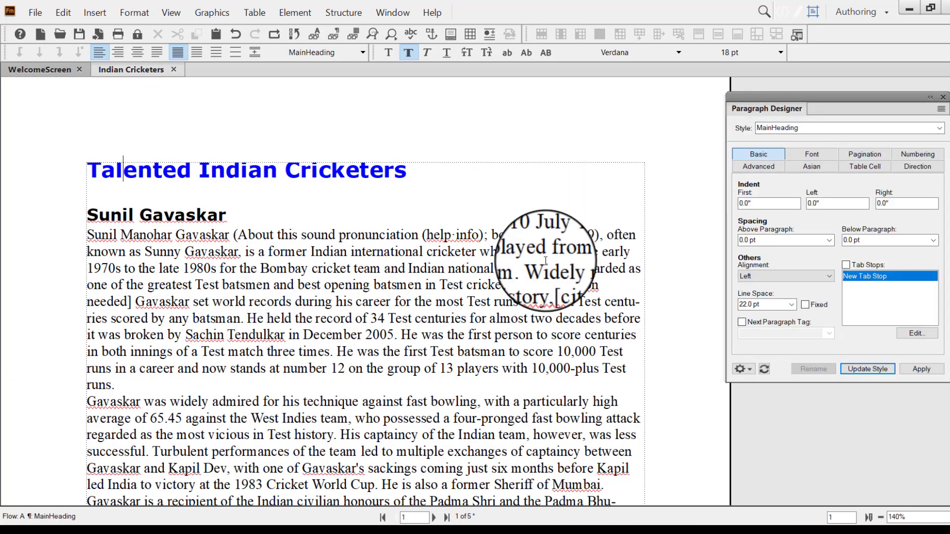
Create a new paragraph style named GenText from the first body paragraph under Sunil Gavaskar.
click(546, 258)
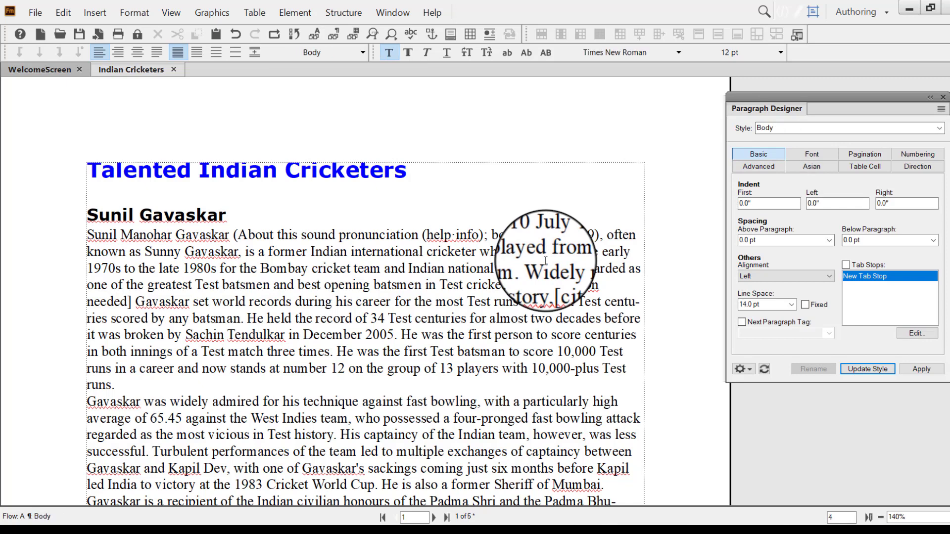
click(509, 315)
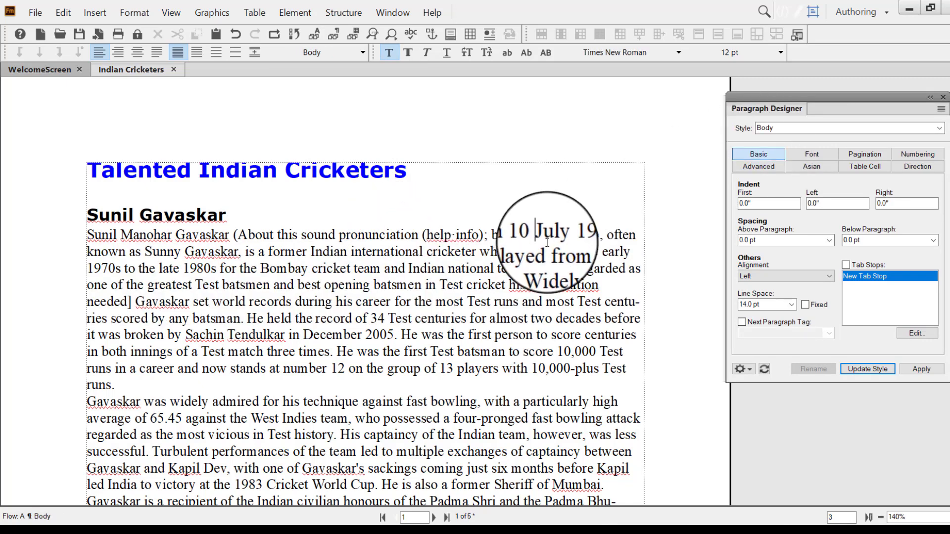
double_click(781, 130)
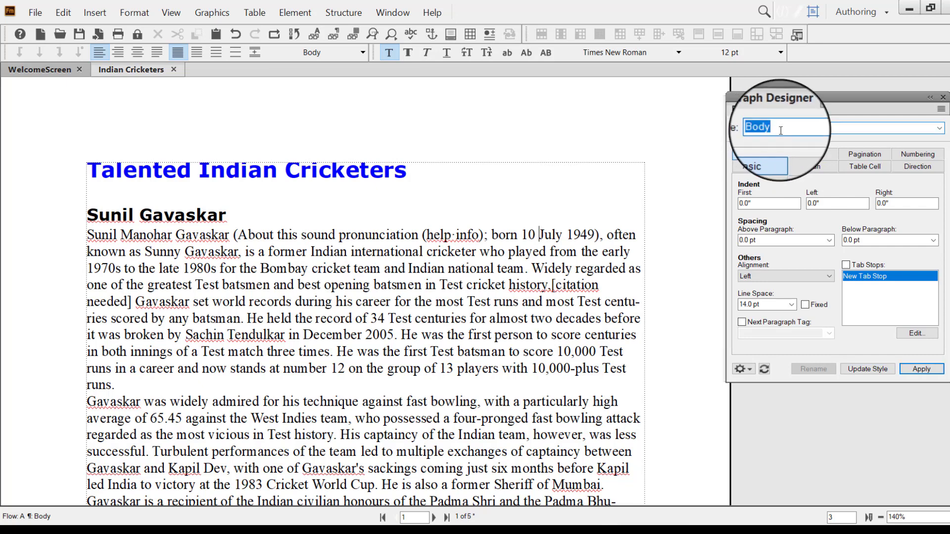
text(Gen)
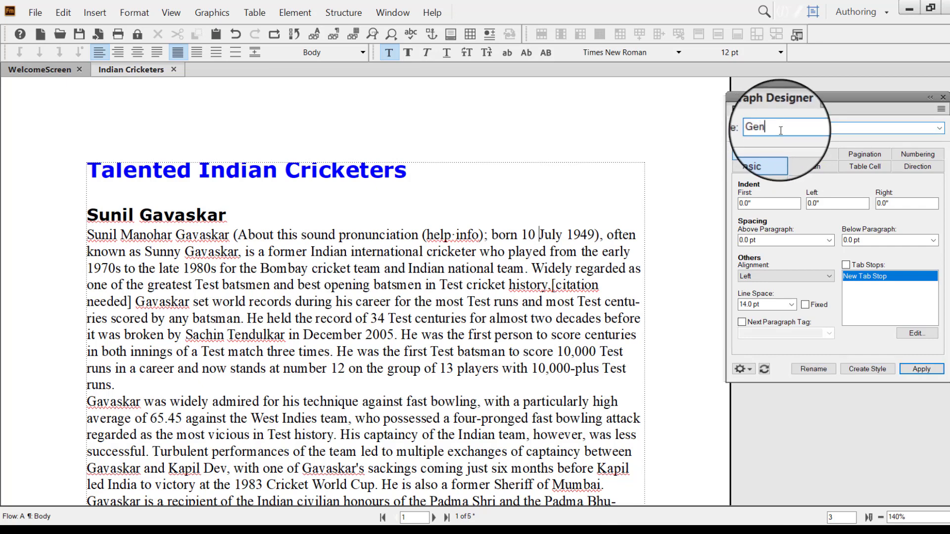
text(Text)
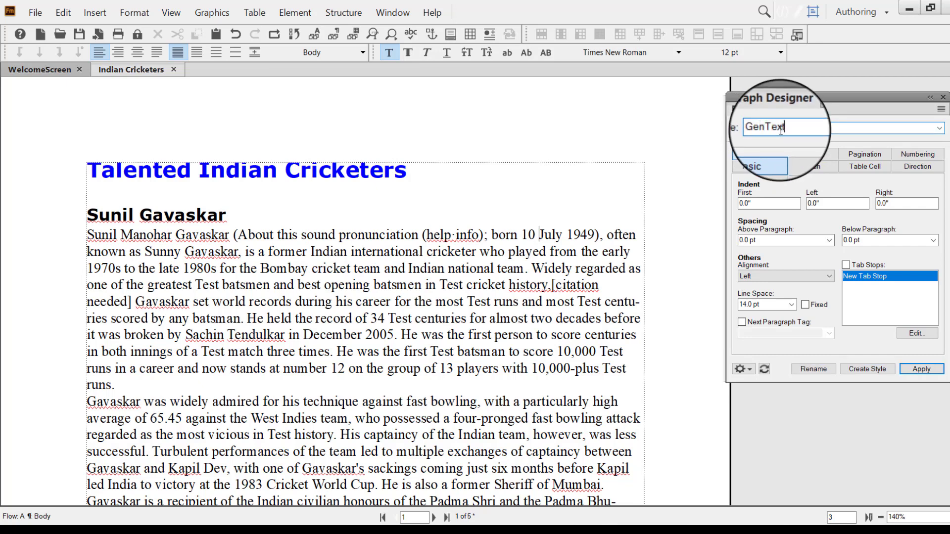
click(861, 369)
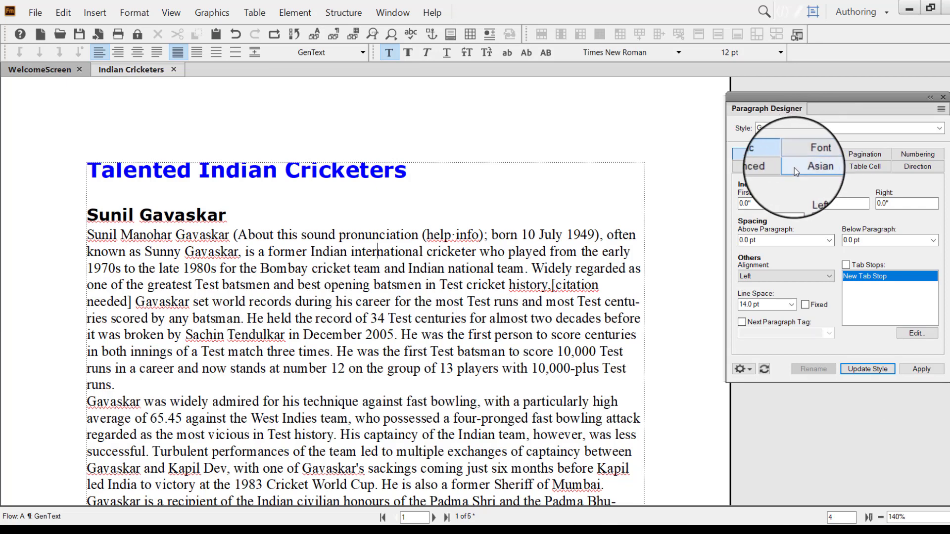
Set the GenText style's first-line indent to 0.5" and update the style.
drag(762, 203, 729, 205)
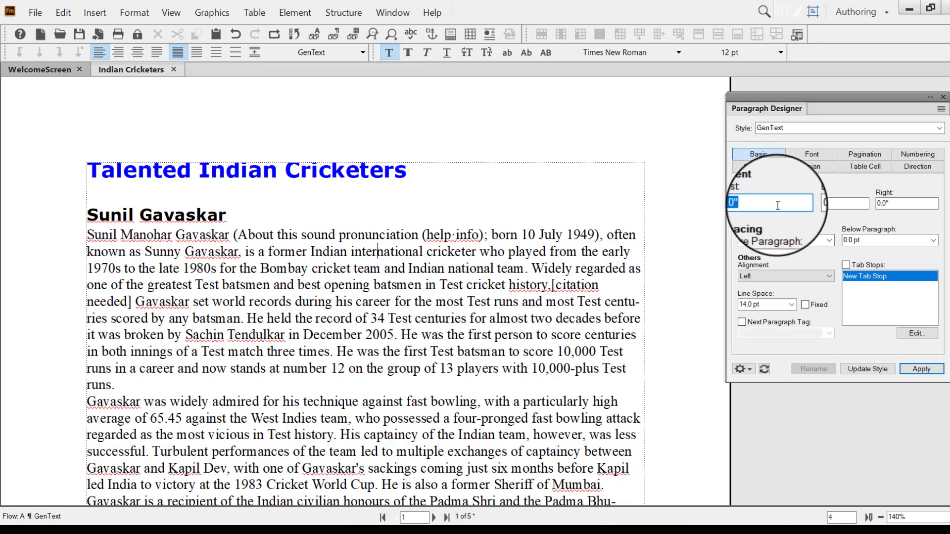
key(BackSpace)
text(0.5)
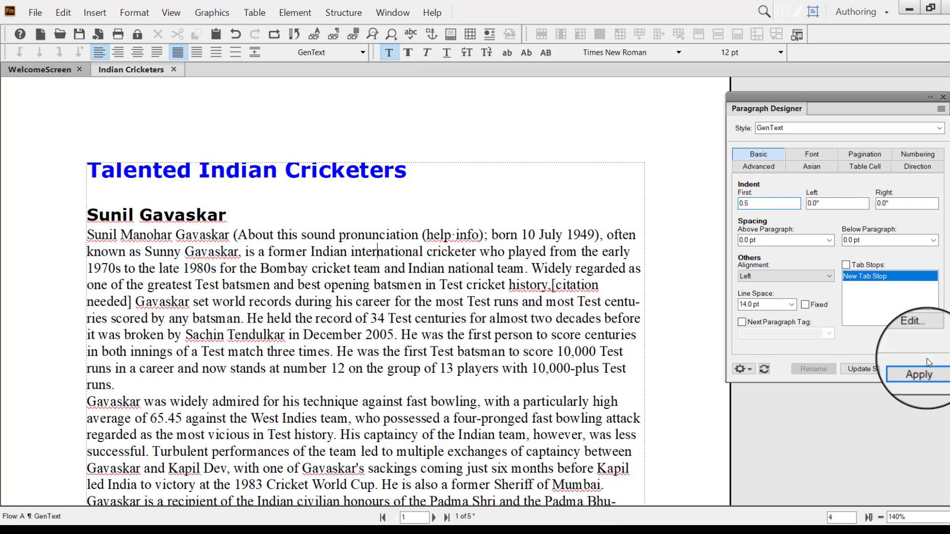
click(867, 369)
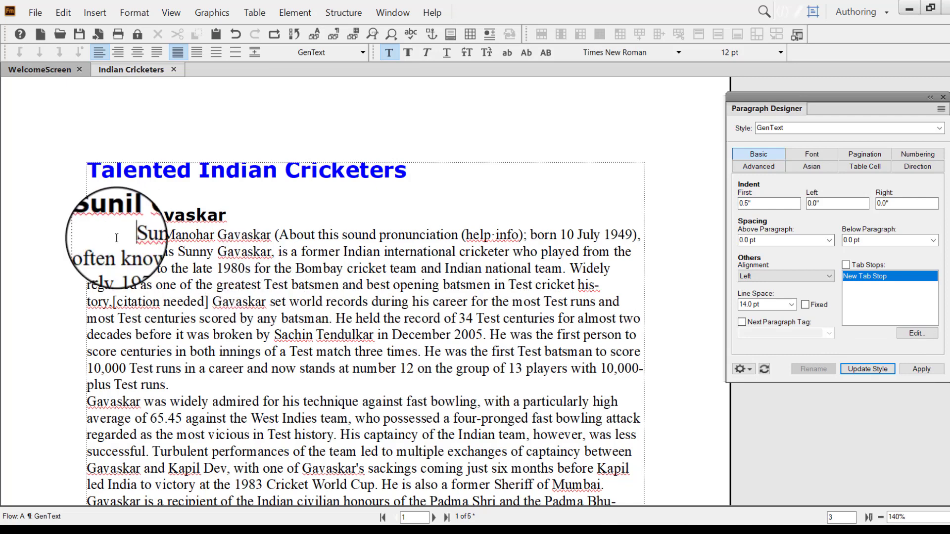
Reset the GenText style's first-line indent to 0 and update the style.
double_click(772, 203)
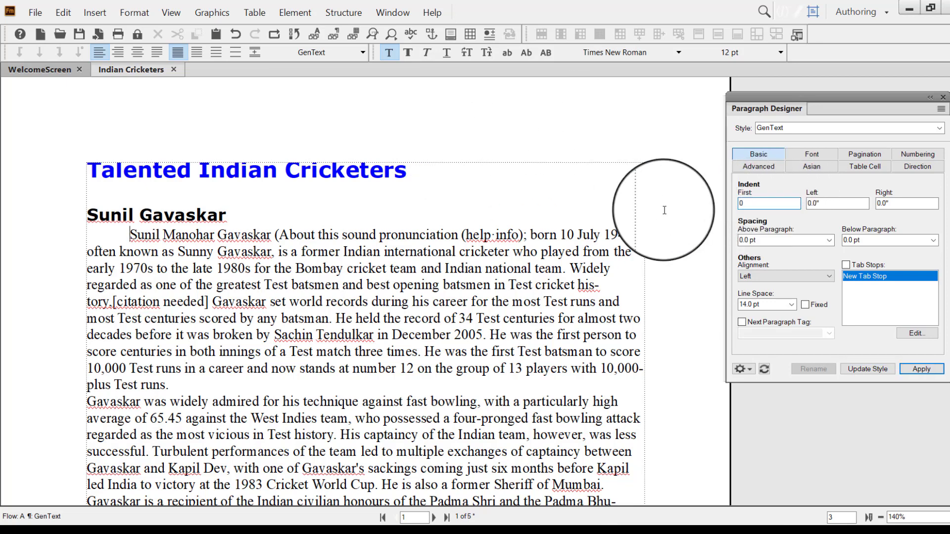
text(0)
click(885, 370)
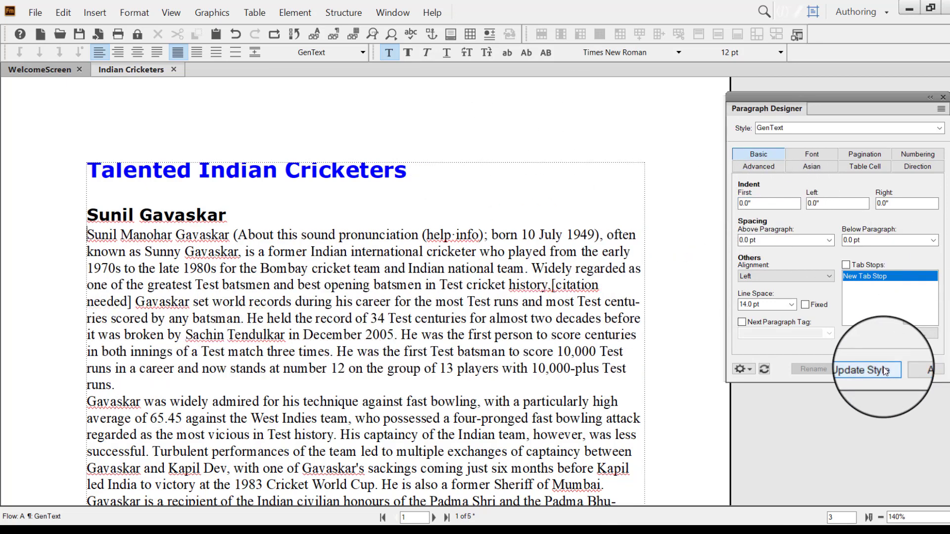
Set the GenText style's left indent to 0.5", keeping the first-line indent at 0, and update the style.
double_click(810, 203)
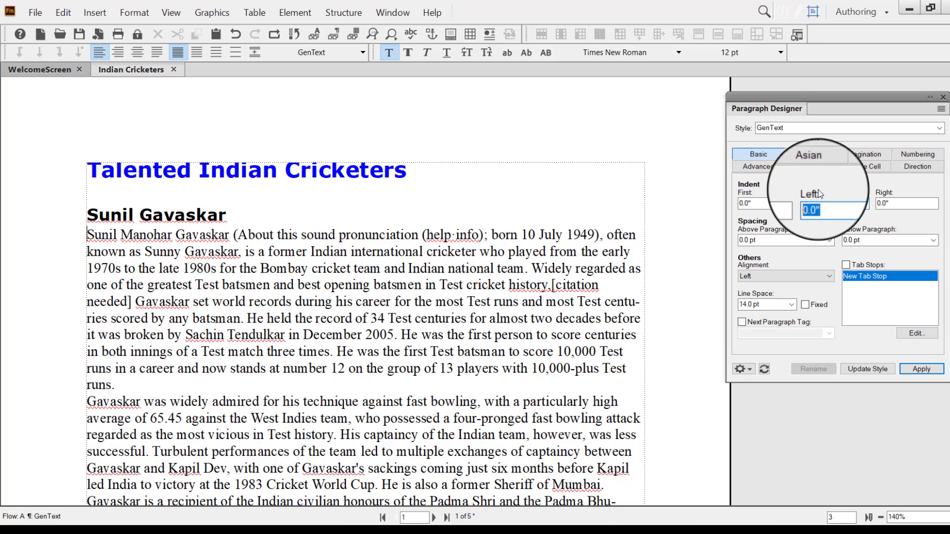
click(747, 205)
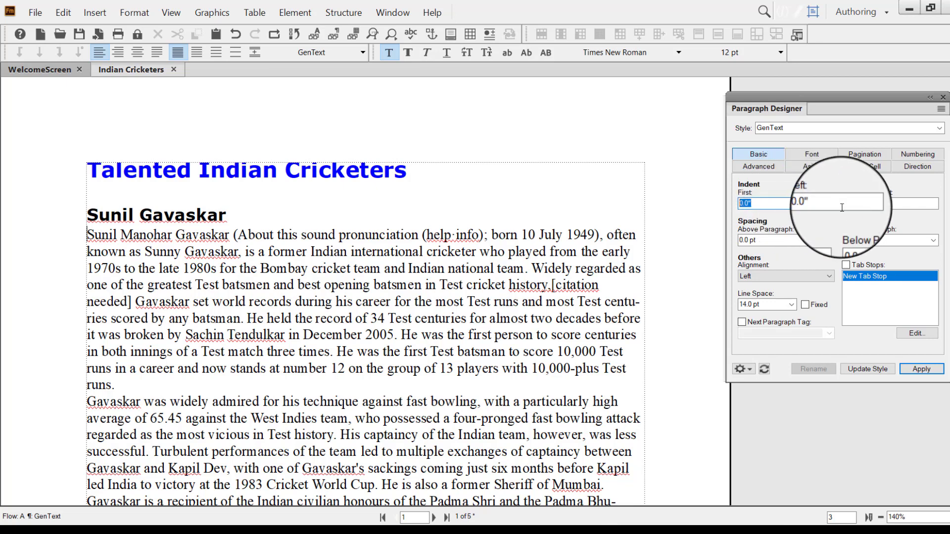
key(Tab)
text(0.)
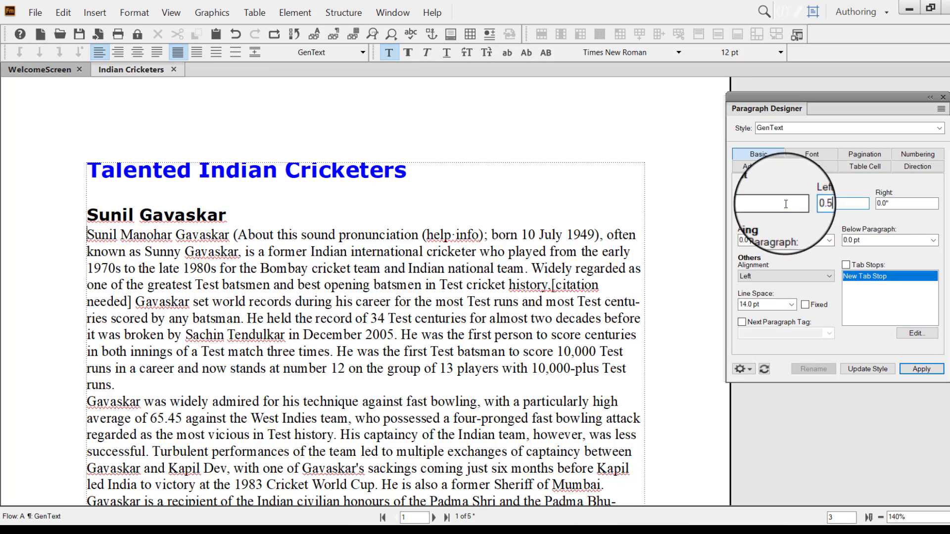
text(5)
click(868, 369)
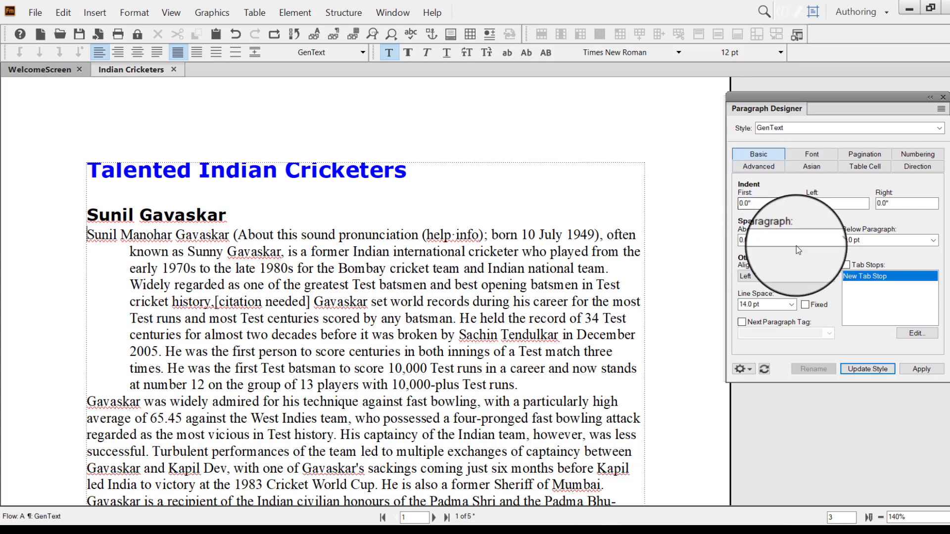
Reset the GenText style's left indent to 0 and update the style.
double_click(838, 204)
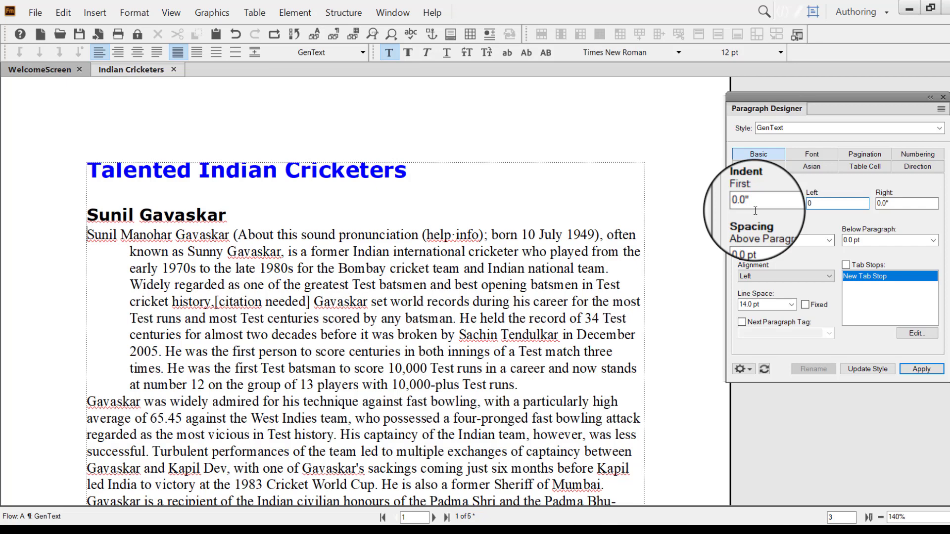
click(863, 369)
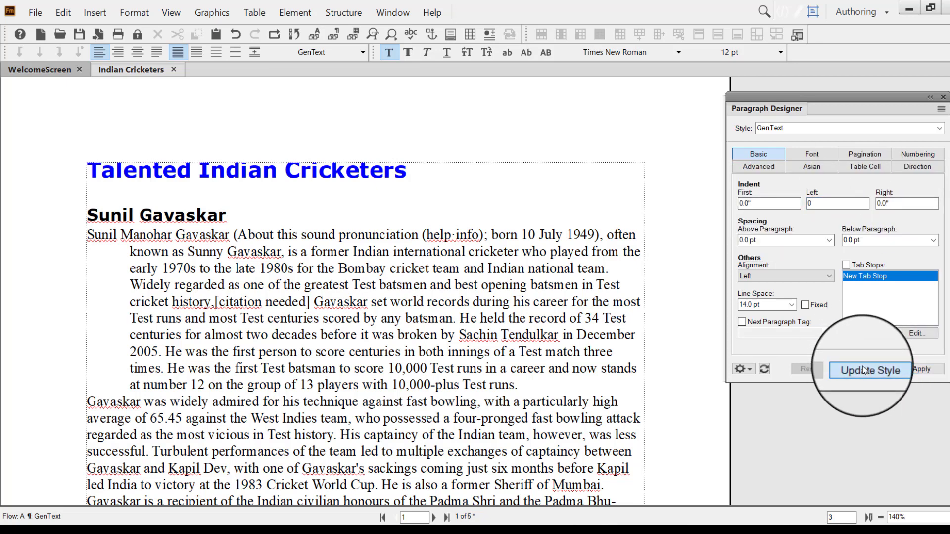
scroll(180, 236, down, 1)
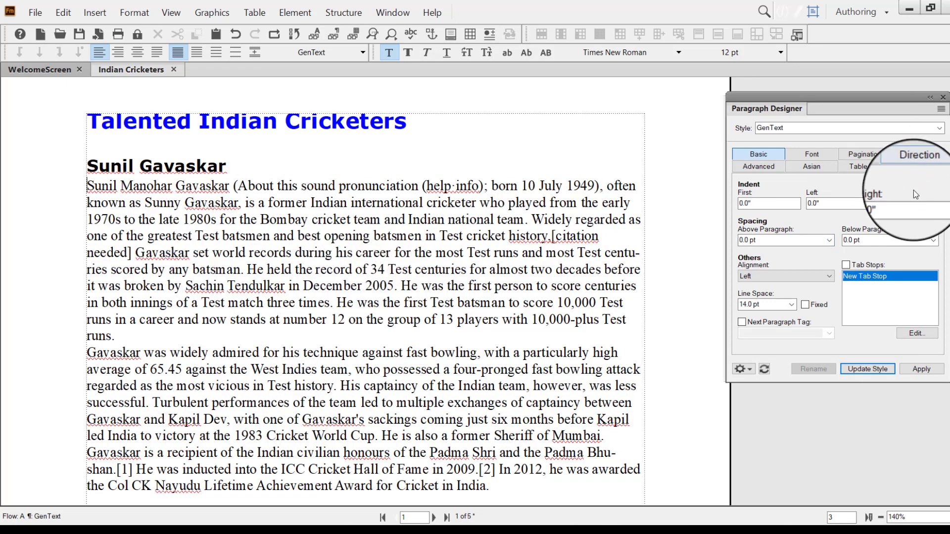
Set the GenText style's alignment to Justified and update the style.
click(904, 204)
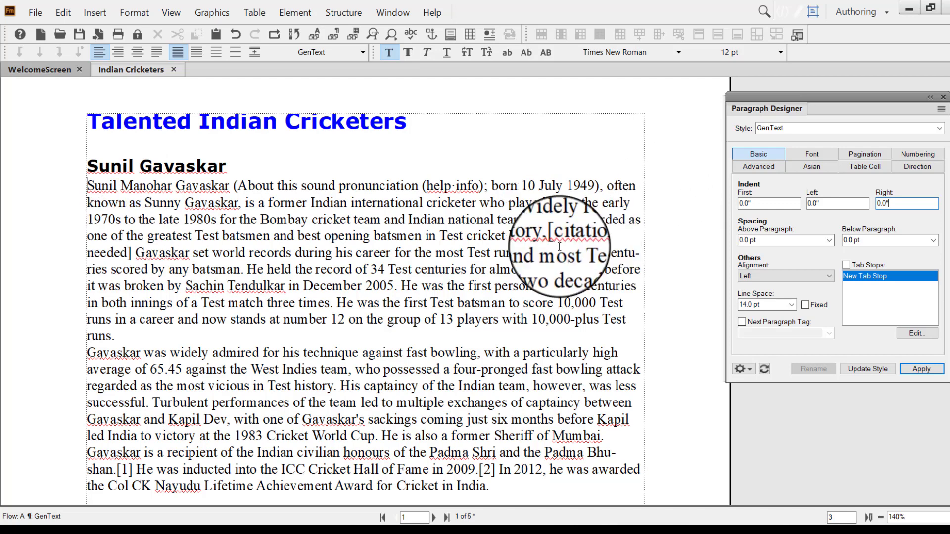
click(765, 276)
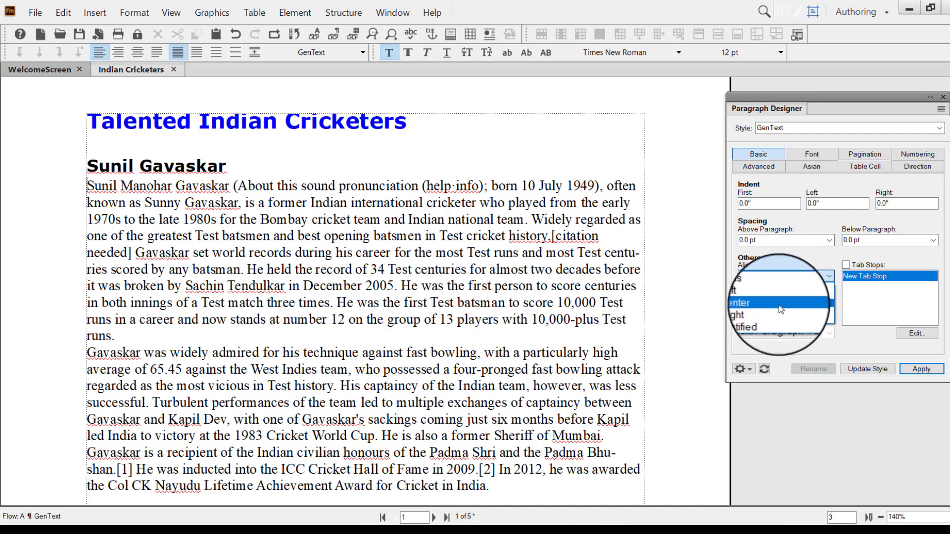
click(774, 320)
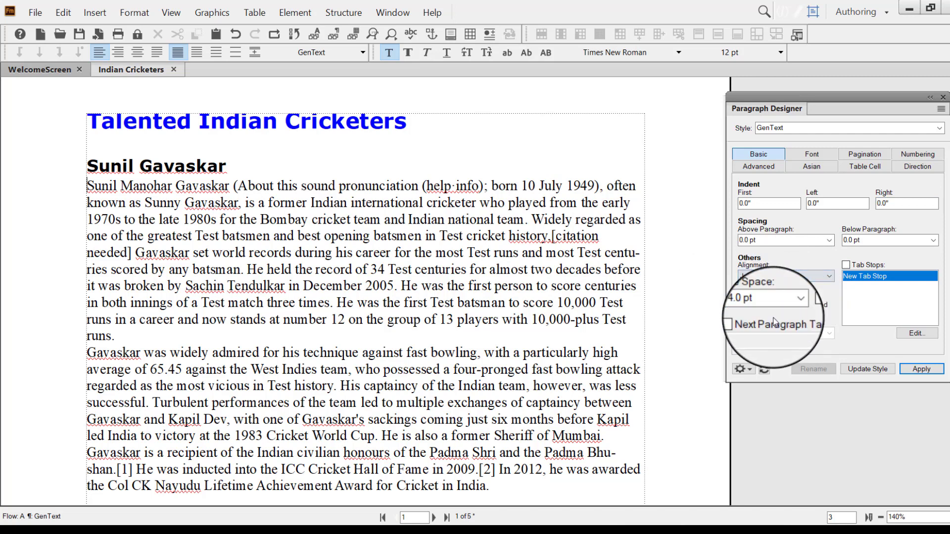
click(869, 370)
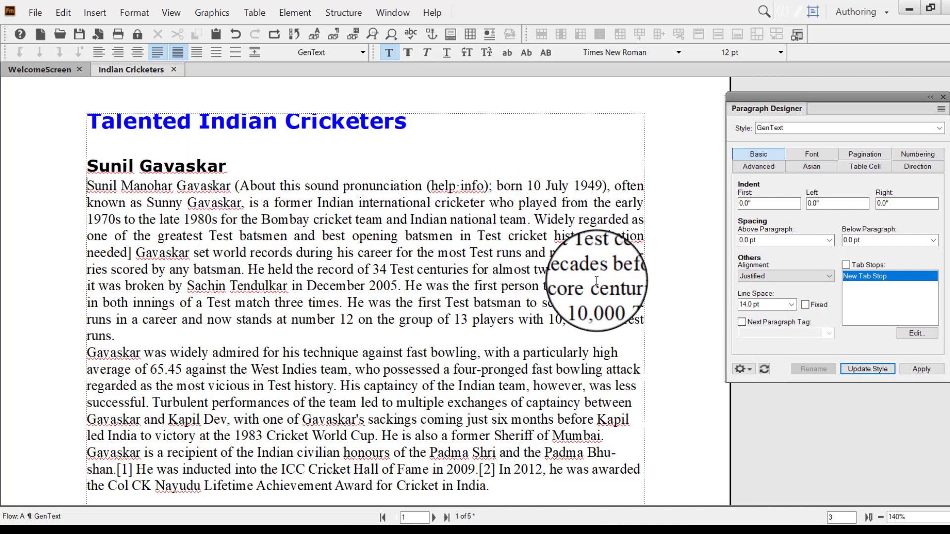
Apply the GenText paragraph style to the second body paragraph under Sunil Gavaskar.
scroll(597, 281, down, 2)
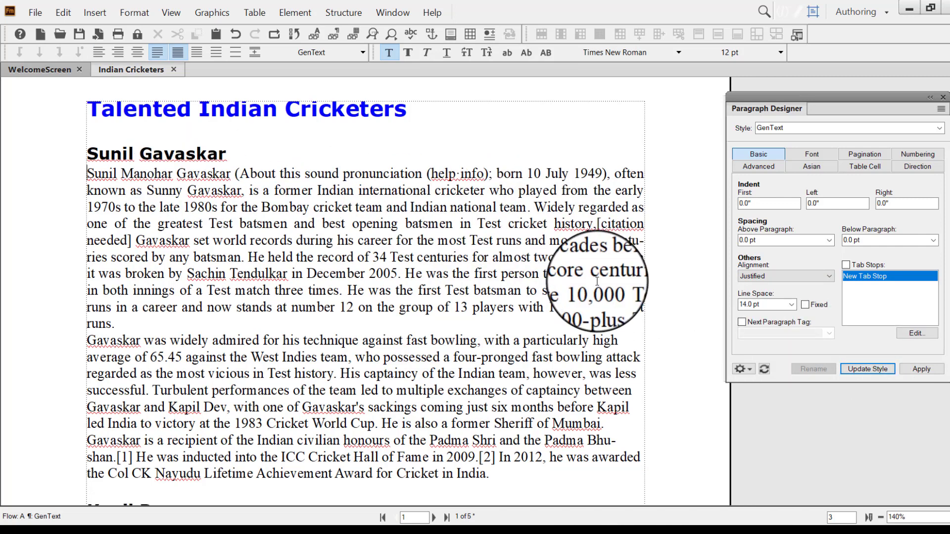
click(542, 336)
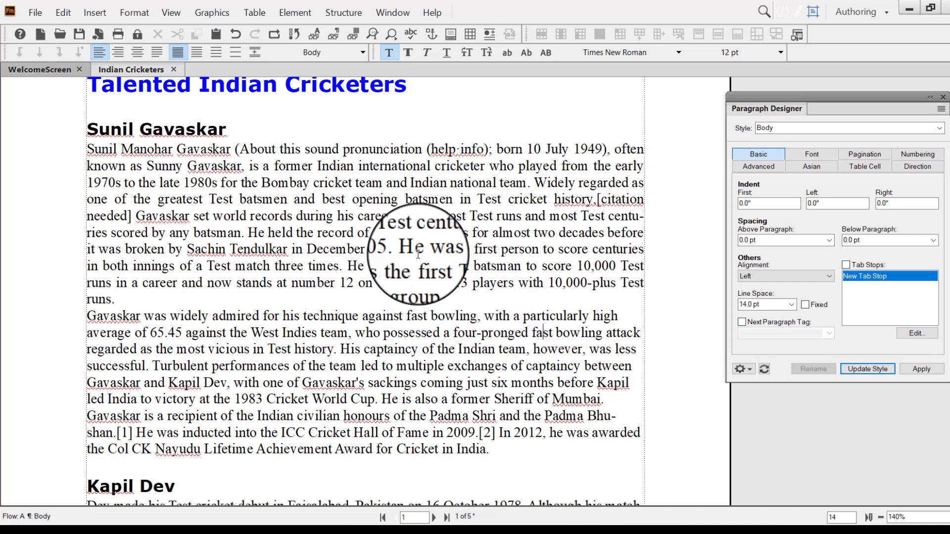
click(328, 48)
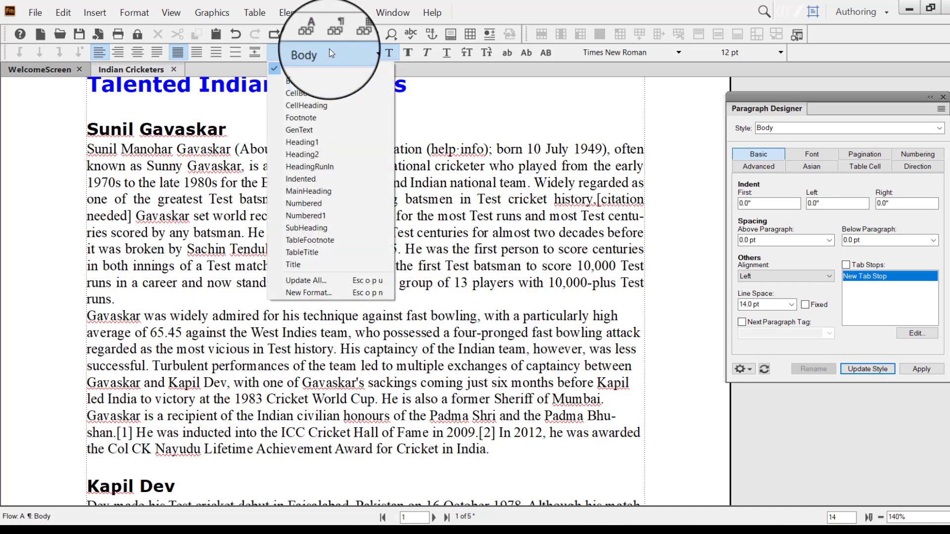
click(317, 132)
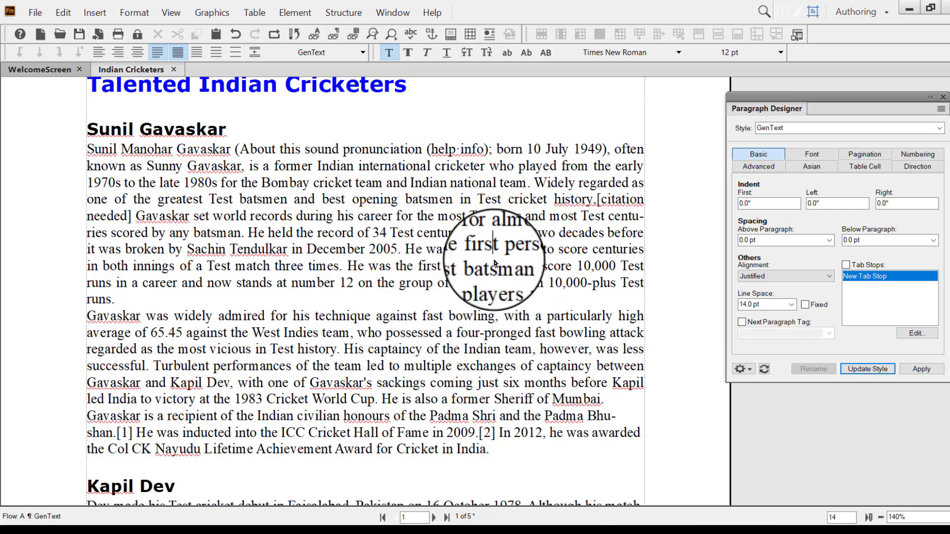
Examine the alignment and end-of-line hyphenation of the body paragraphs under Sunil Gavaskar and Kapil Dev.
scroll(475, 363, down, 3)
scroll(475, 364, down, 5)
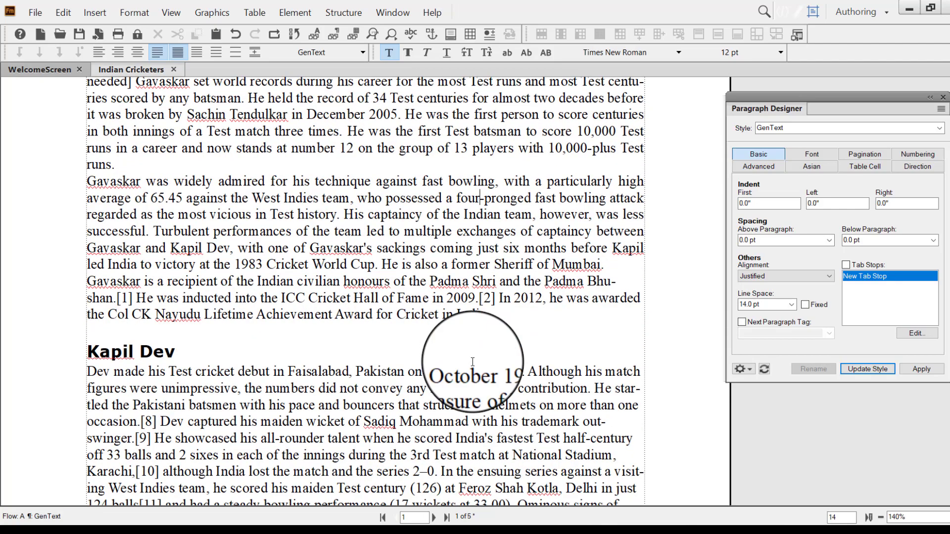
scroll(474, 369, up, 6)
scroll(474, 371, up, 2)
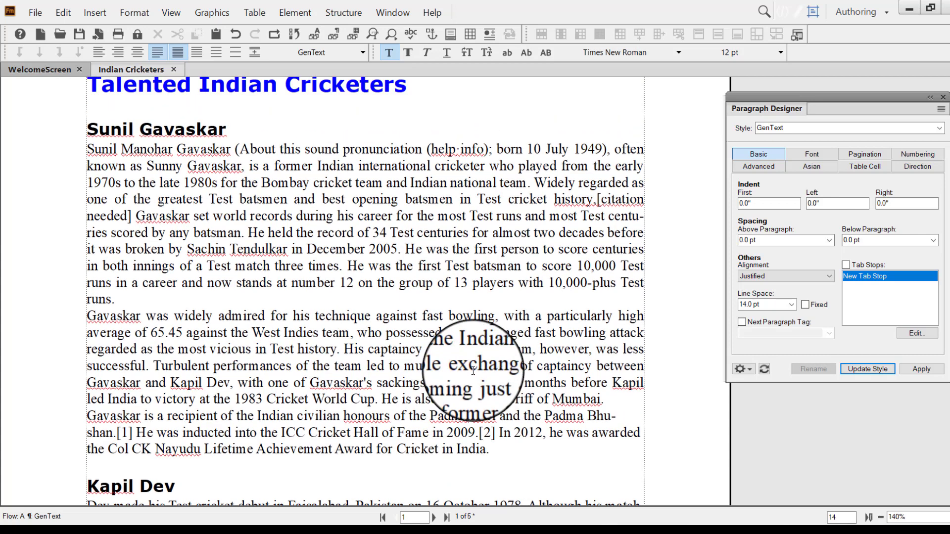
click(407, 265)
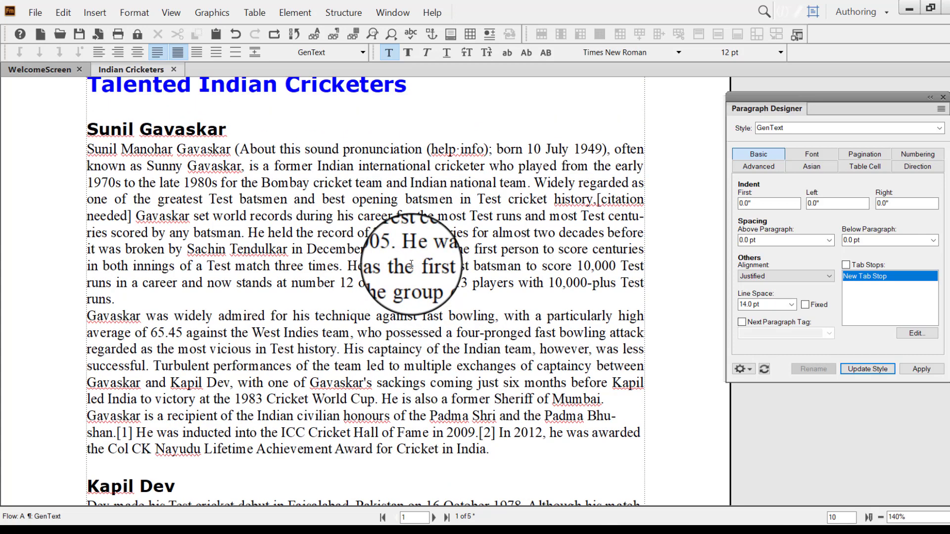
scroll(412, 264, down, 5)
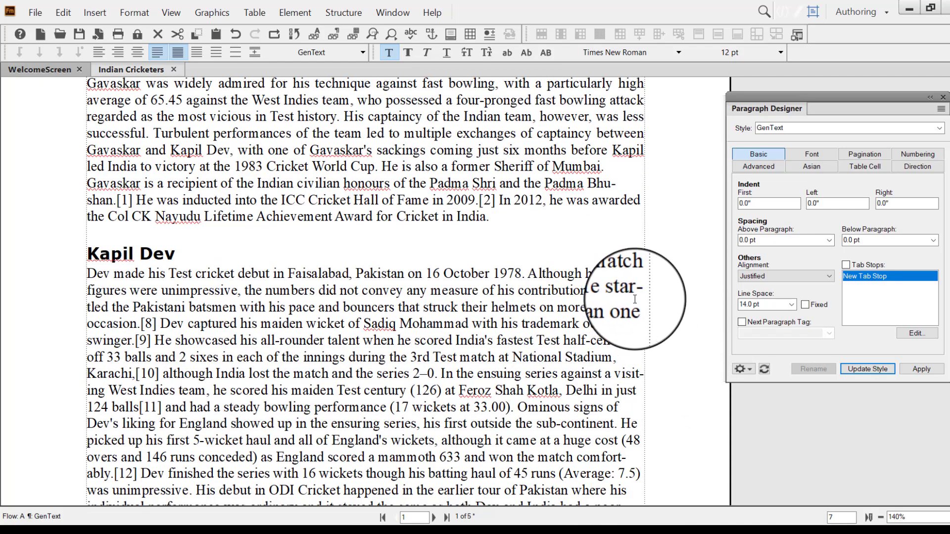
click(630, 301)
scroll(542, 199, up, 2)
scroll(543, 200, up, 3)
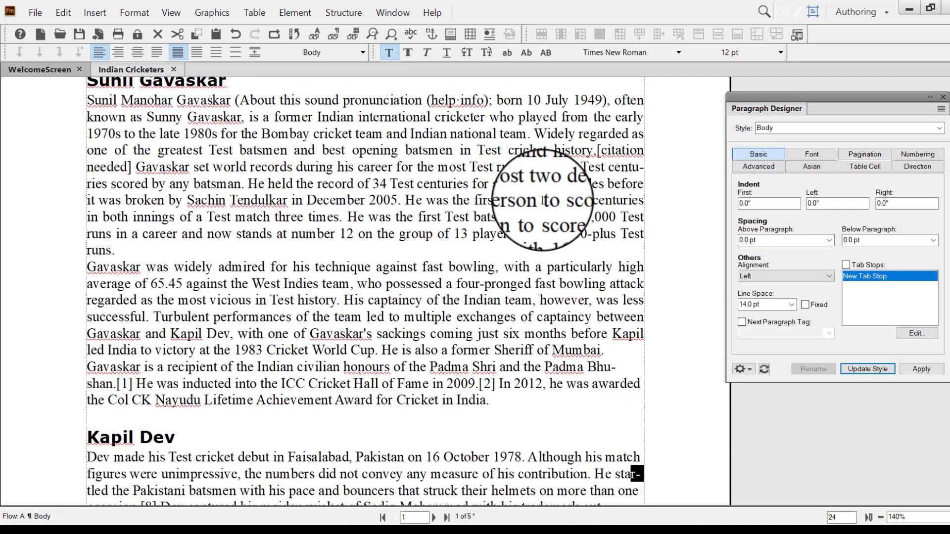
Turn off automatic hyphenation in the GenText style, update the style and check the line-end hyphen in the first Gavaskar paragraph.
click(547, 200)
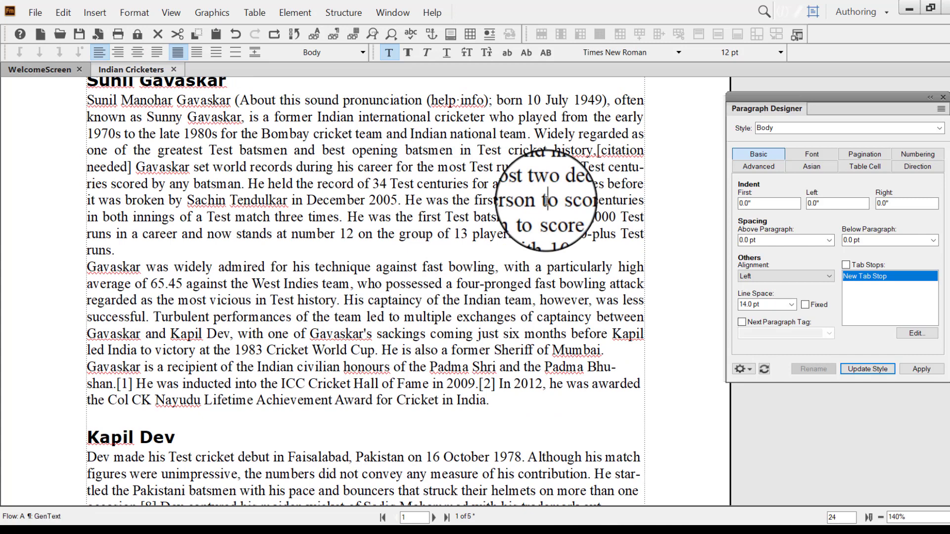
click(768, 168)
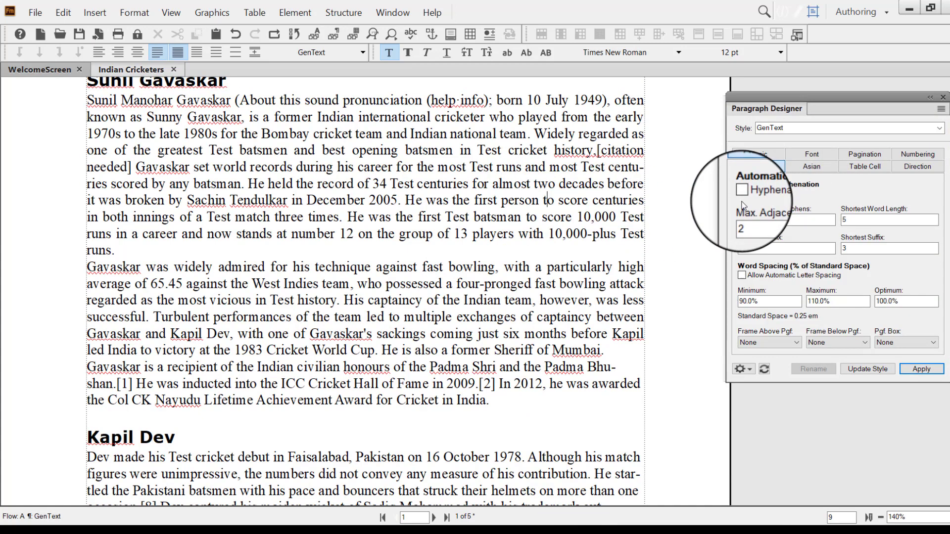
click(868, 369)
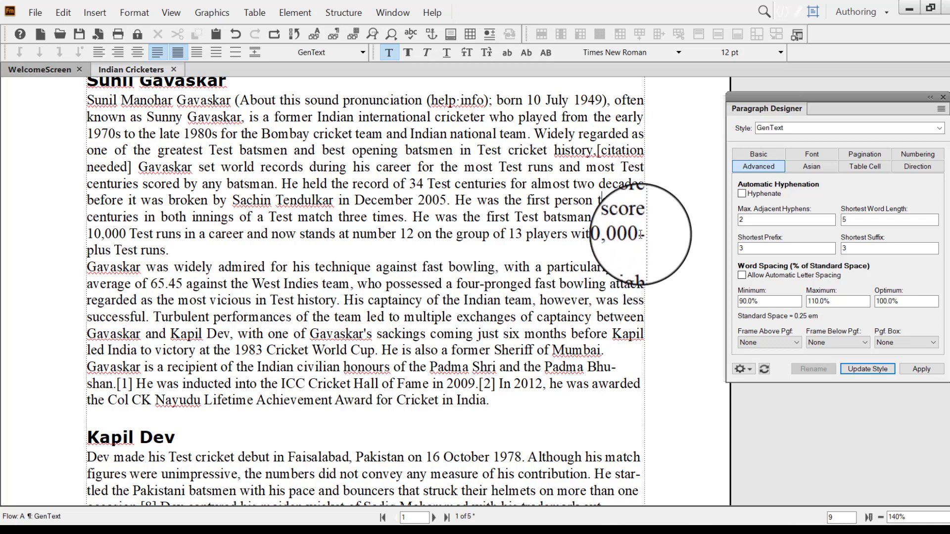
drag(644, 233, 639, 234)
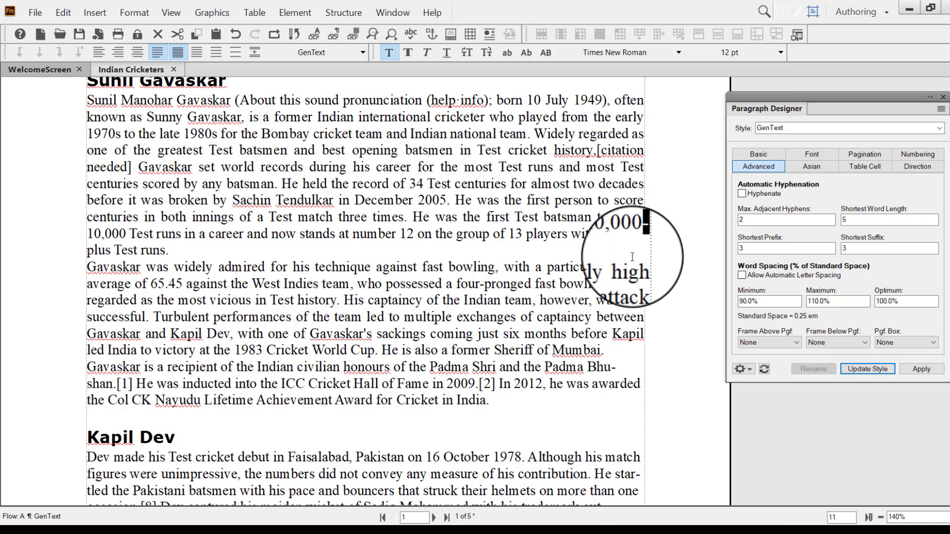
Apply the GenText paragraph style to the remaining body paragraphs under Sunil Gavaskar and Kapil Dev.
click(633, 256)
click(765, 156)
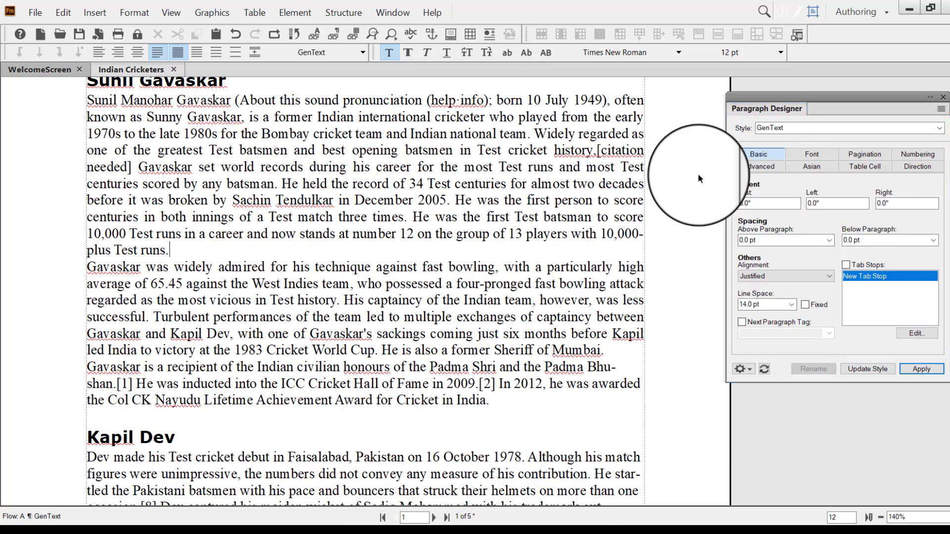
scroll(143, 221, up, 1)
drag(87, 195, 218, 332)
click(268, 345)
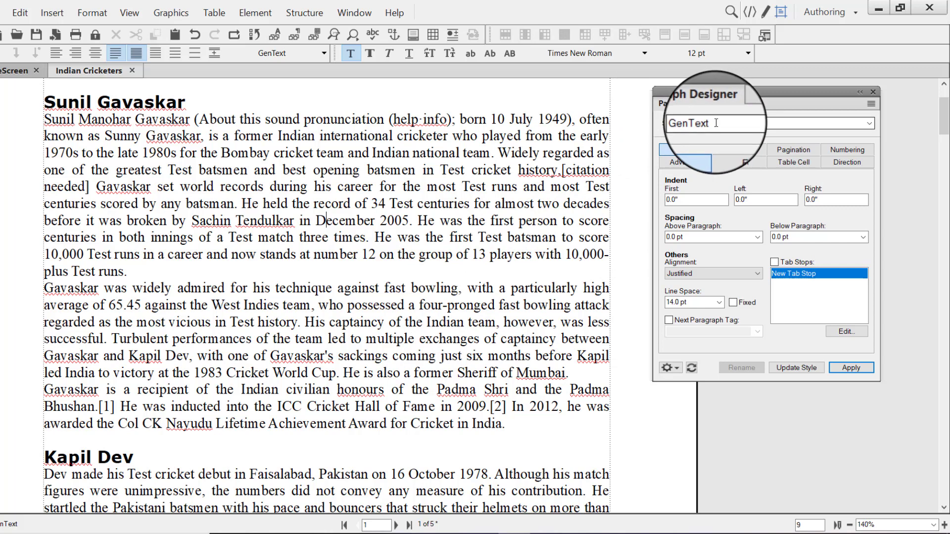
Set the GenText style's spacing below paragraphs to 1 Line (14.0 pt) and update the style.
click(219, 225)
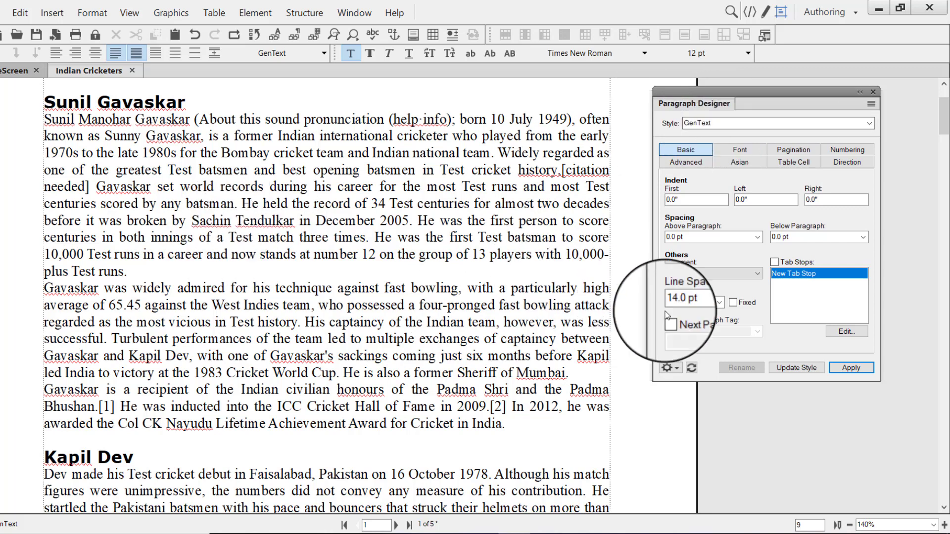
triple_click(790, 237)
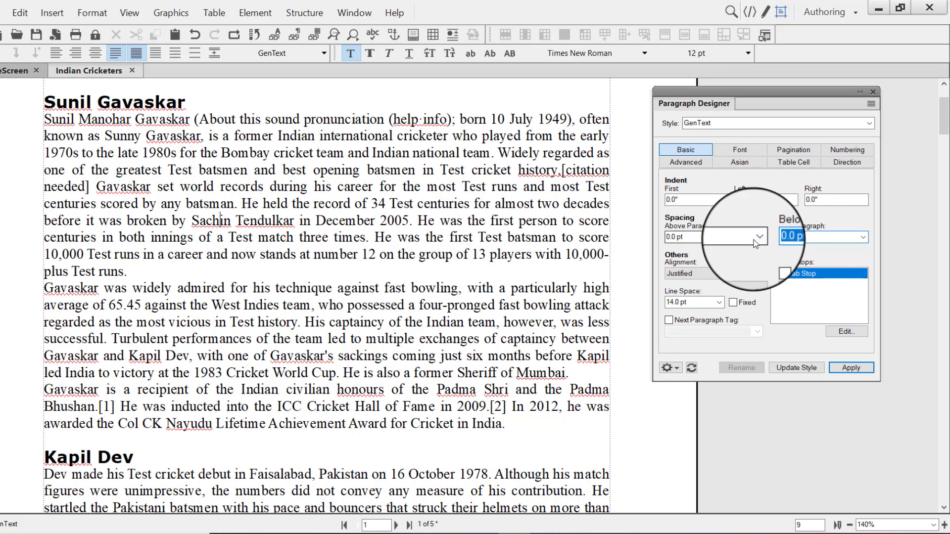
click(863, 238)
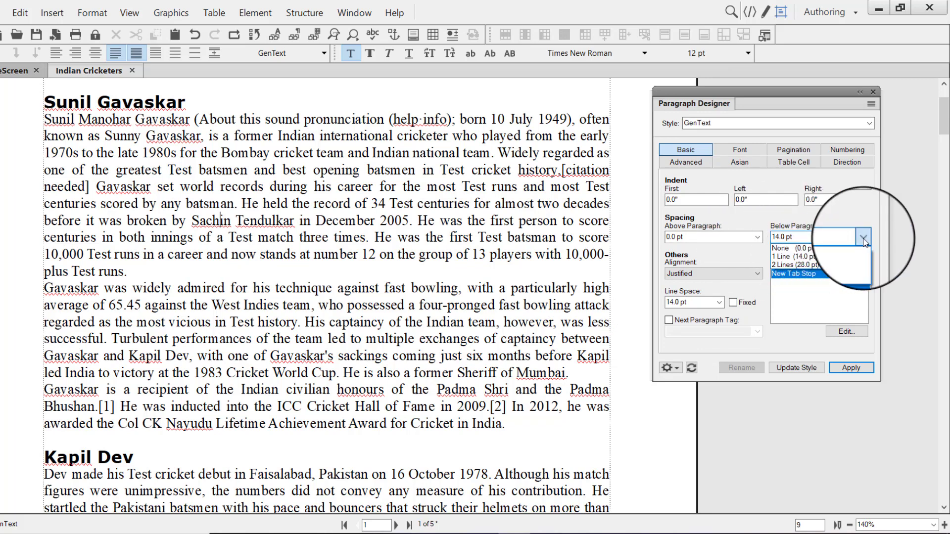
click(841, 256)
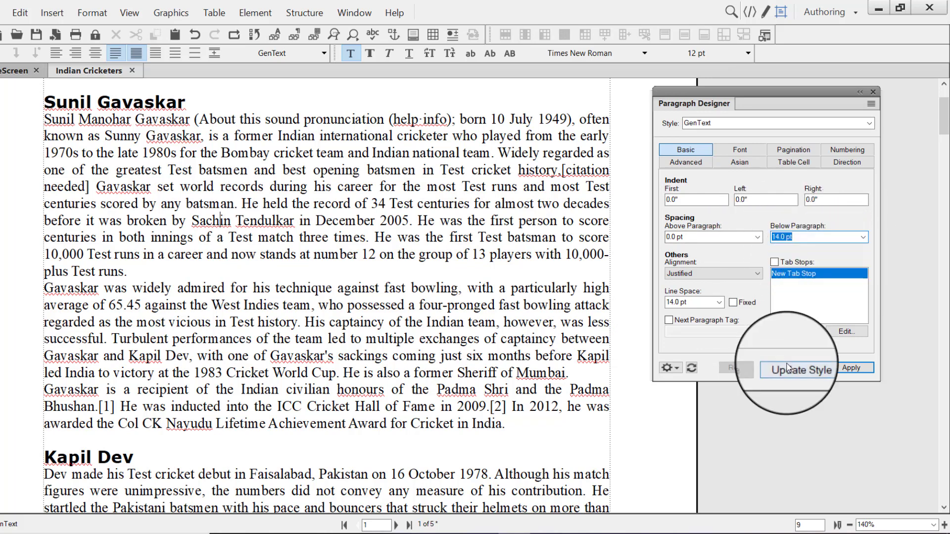
click(791, 369)
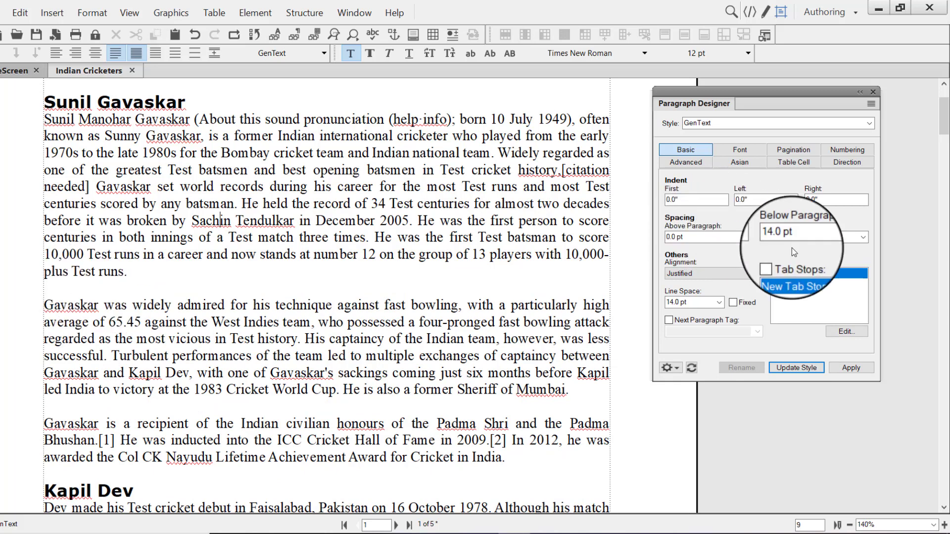
Set the GenText style's spacing below paragraphs to 10 pt and update the style.
click(810, 239)
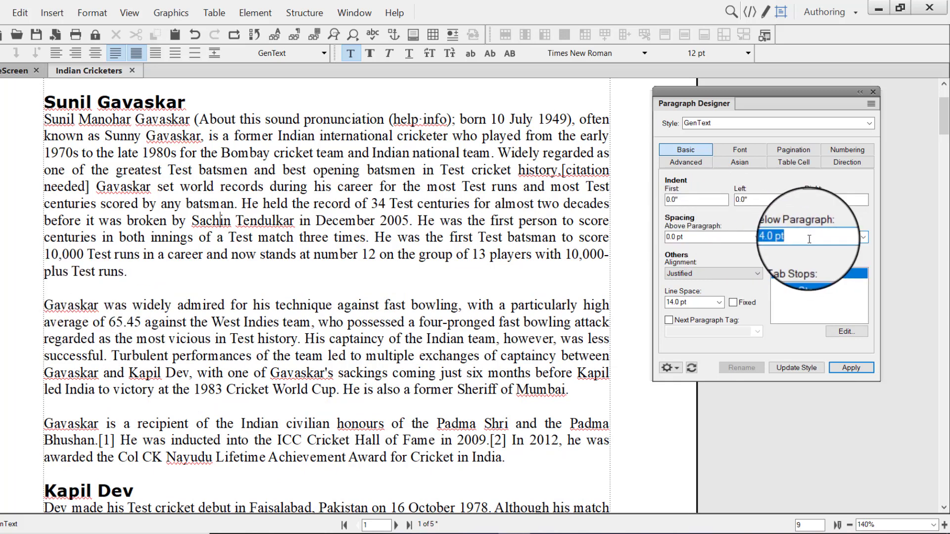
text(10)
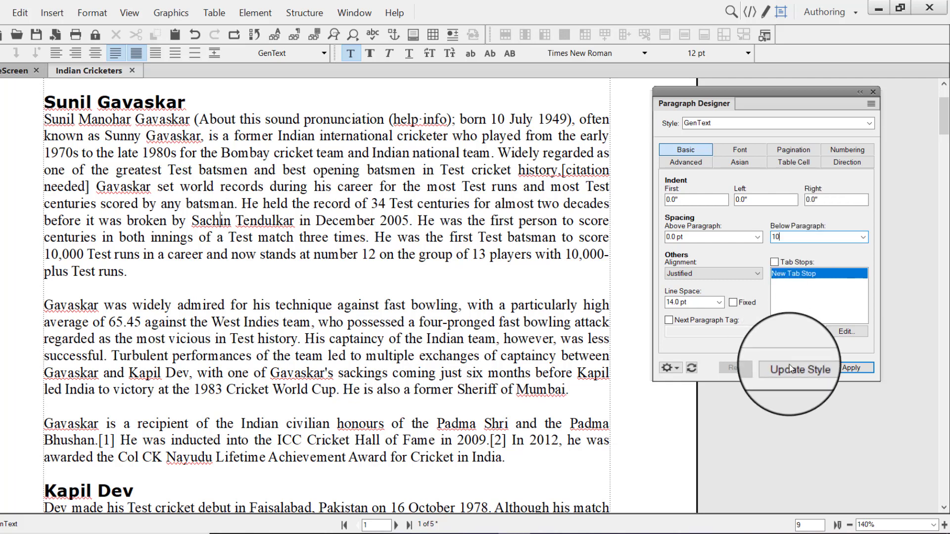
click(791, 369)
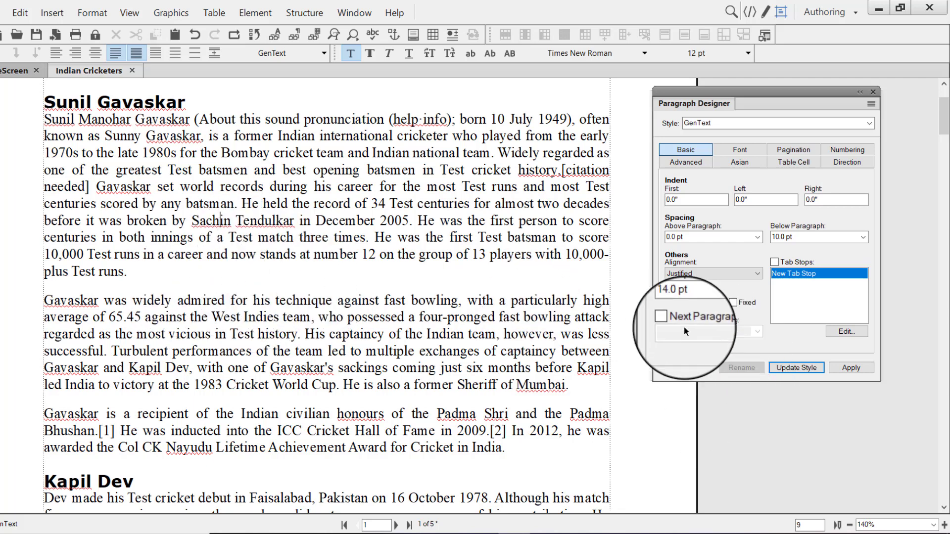
Set the GenText style's line space to 21.0 pt, update the style and check the body paragraphs under Sunil Gavaskar.
click(721, 306)
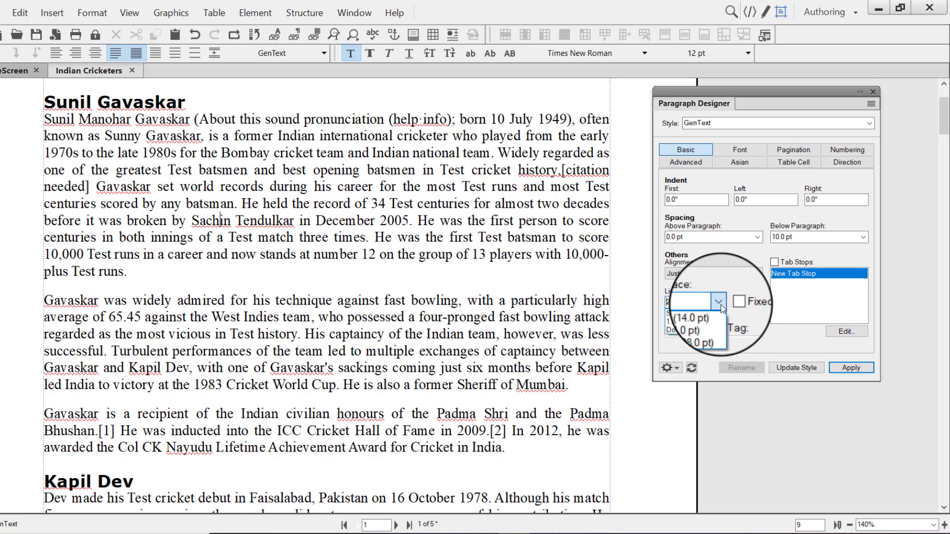
click(693, 322)
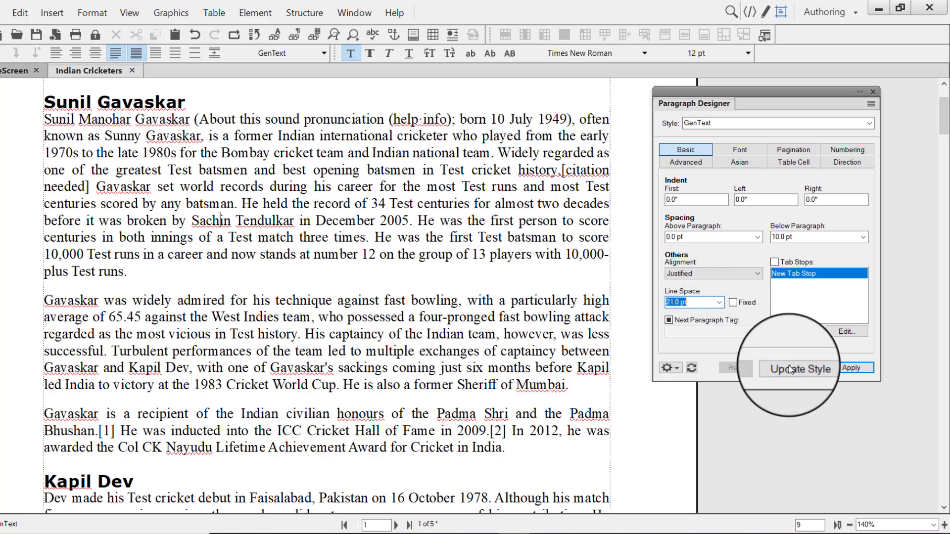
click(789, 366)
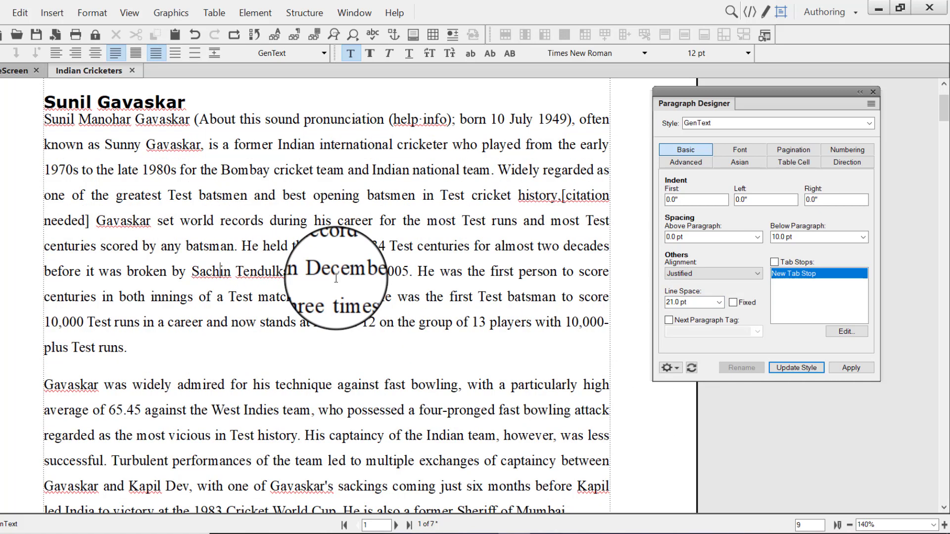
scroll(373, 349, up, 1)
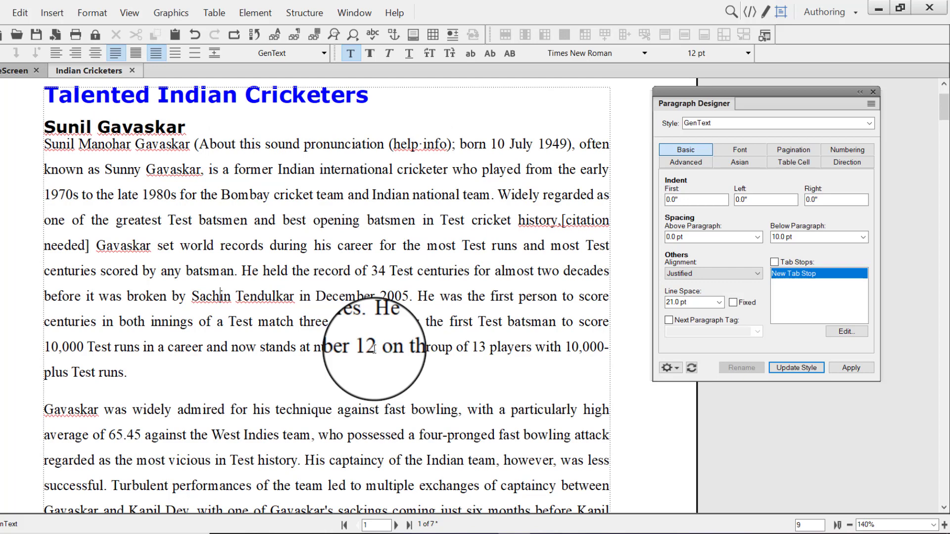
Set the GenText style's line space to 18 pt, update the style and check the spacing of the Gavaskar paragraphs.
click(704, 300)
drag(704, 300, 661, 307)
text(18)
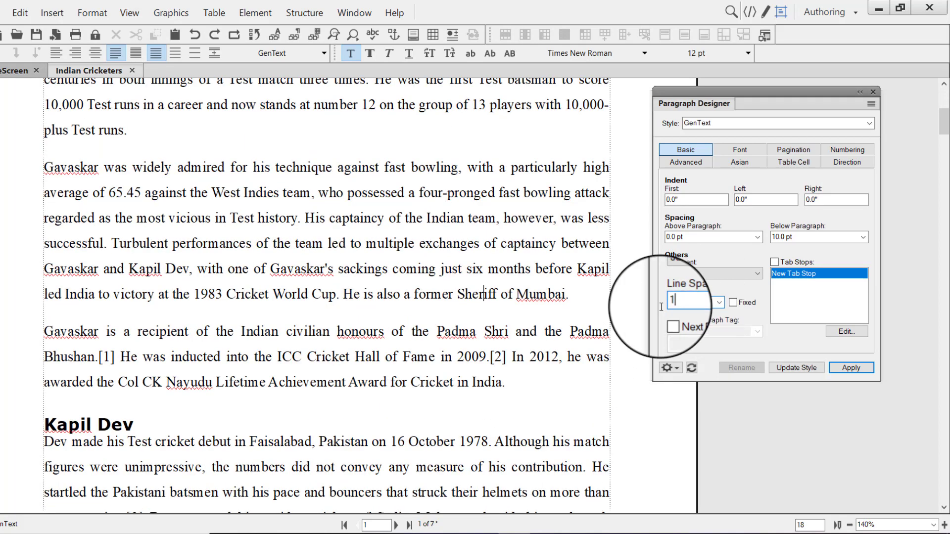
click(789, 367)
scroll(277, 297, up, 4)
scroll(313, 303, up, 2)
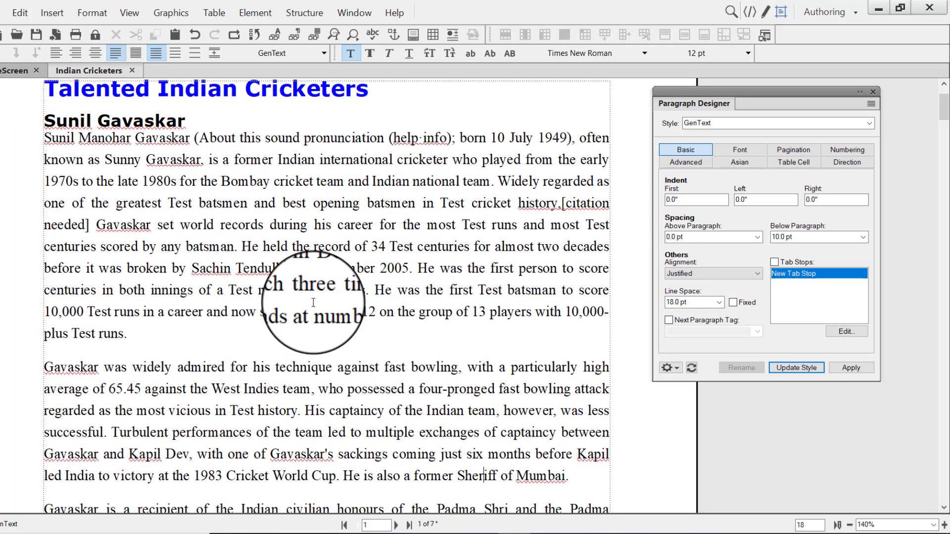
Test which style a new paragraph takes after the Sunil Gavaskar subheading and after the main heading, and remove the blank paragraphs.
click(186, 145)
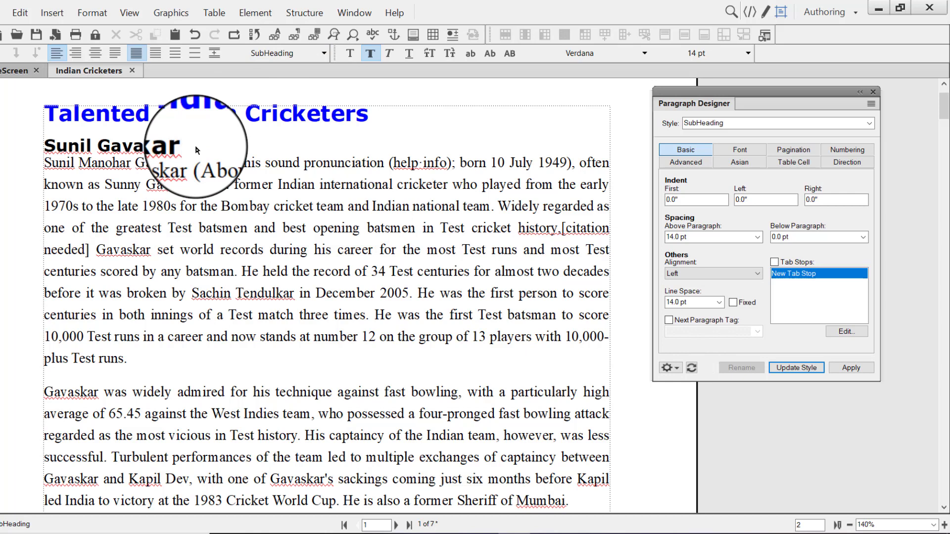
key(Return)
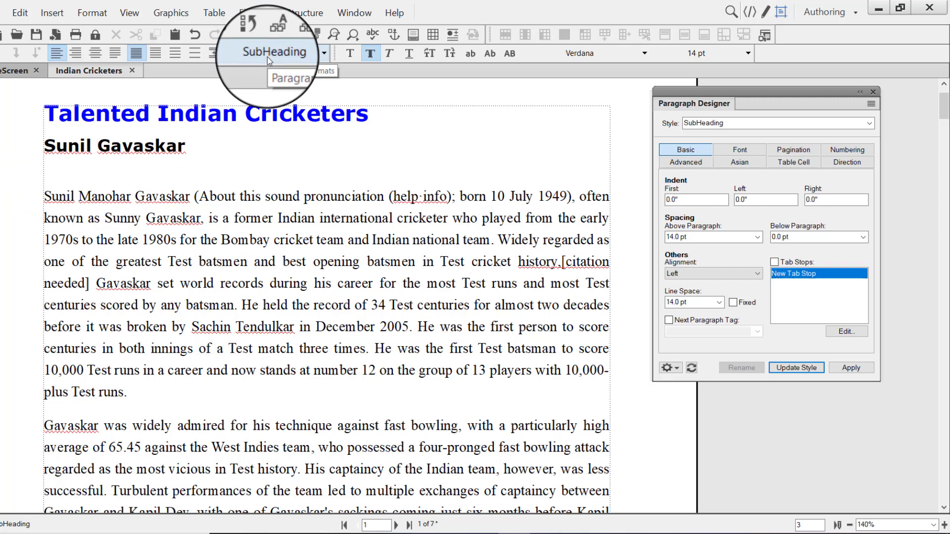
click(407, 122)
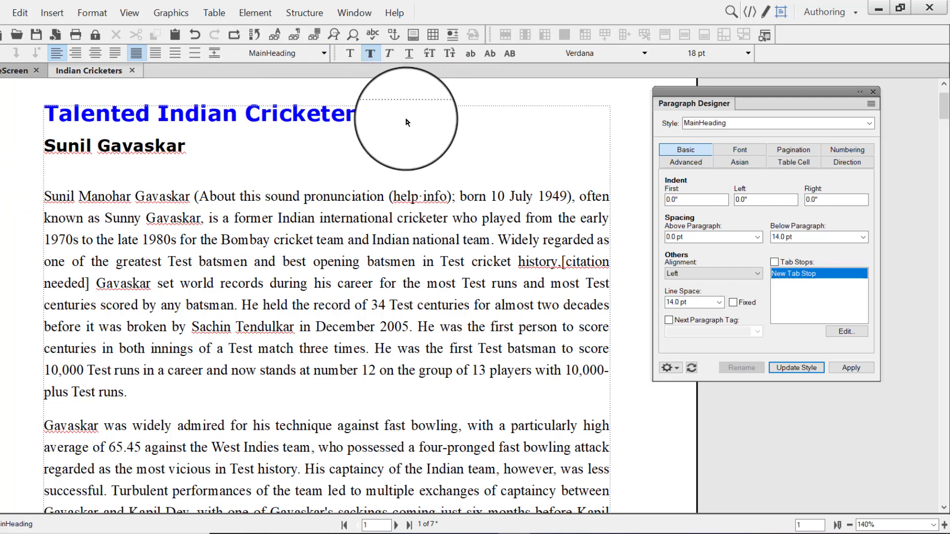
key(Return)
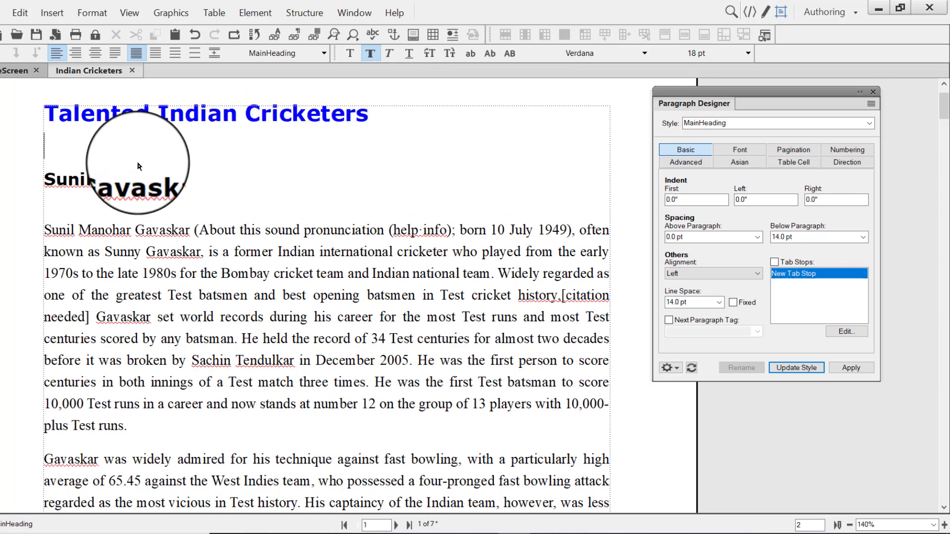
key(Delete)
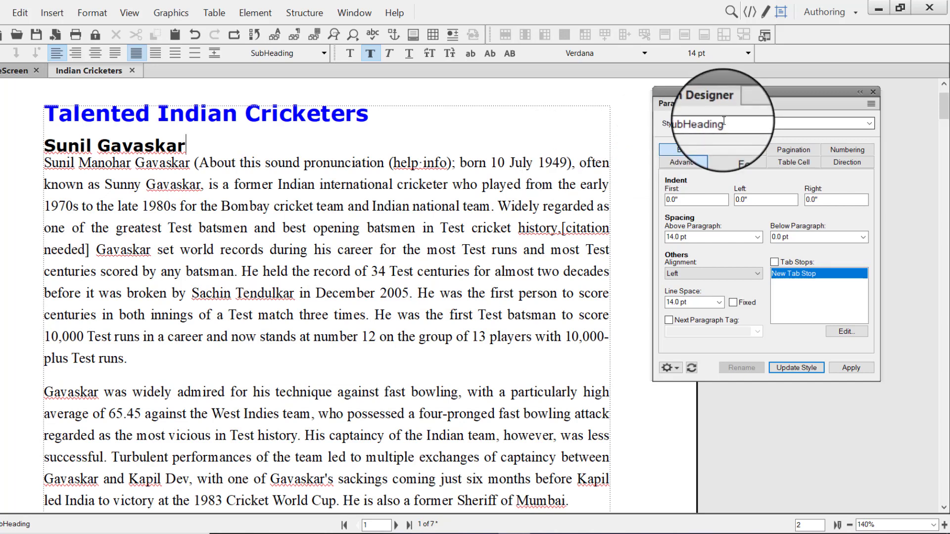
Set the SubHeading style's next paragraph tag to GenText, update the style and test it with a temporary paragraph after Sunil Gavaskar.
click(669, 320)
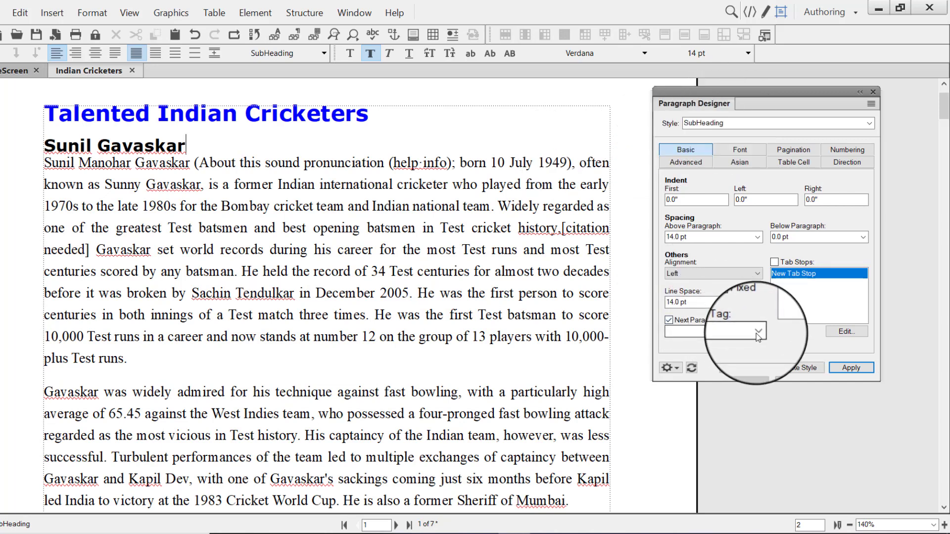
click(758, 331)
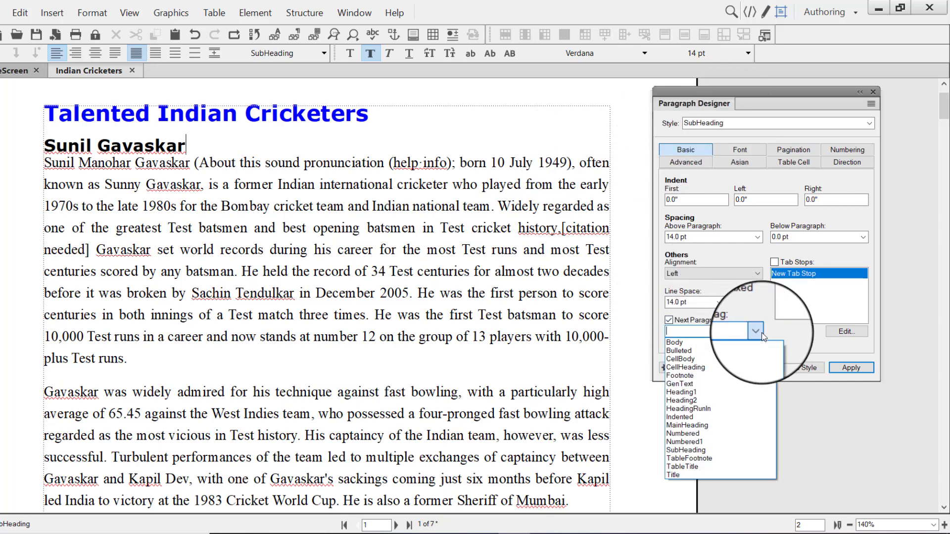
click(730, 386)
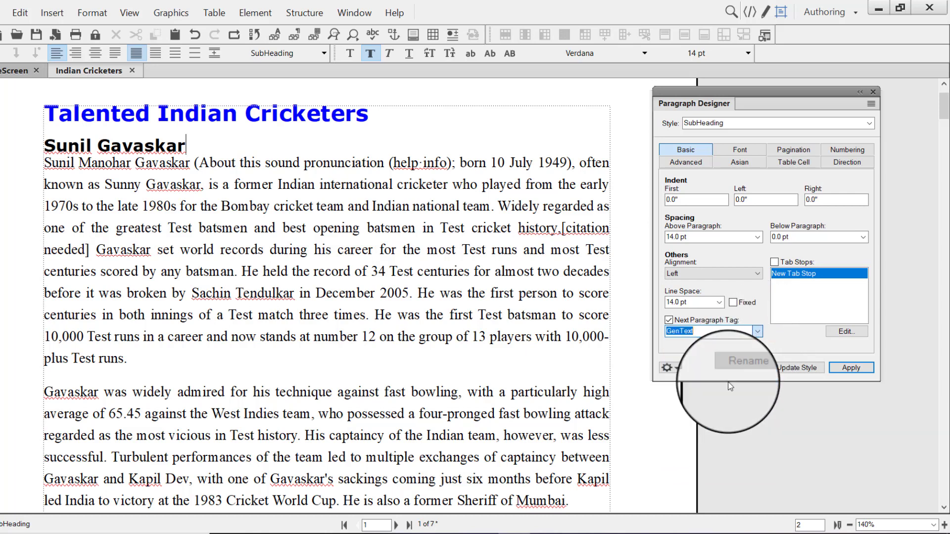
click(791, 369)
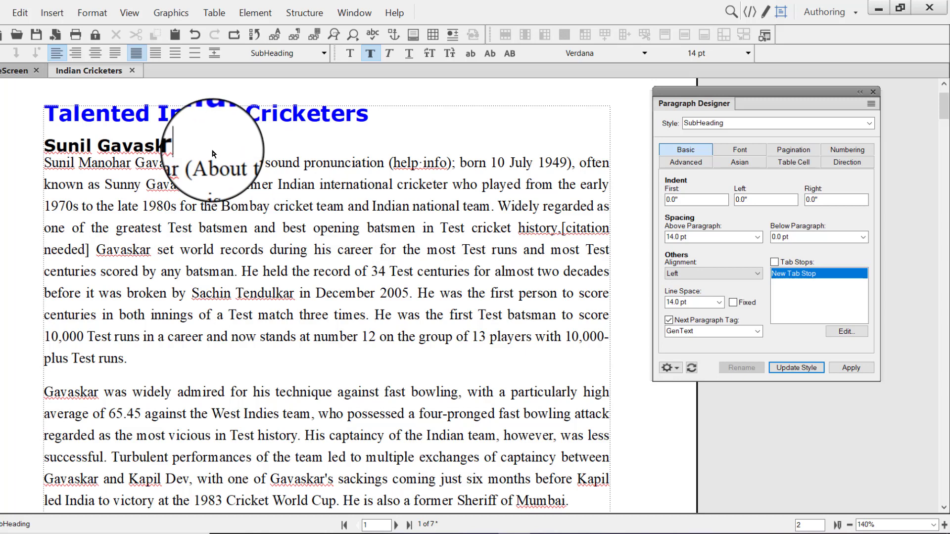
key(Return)
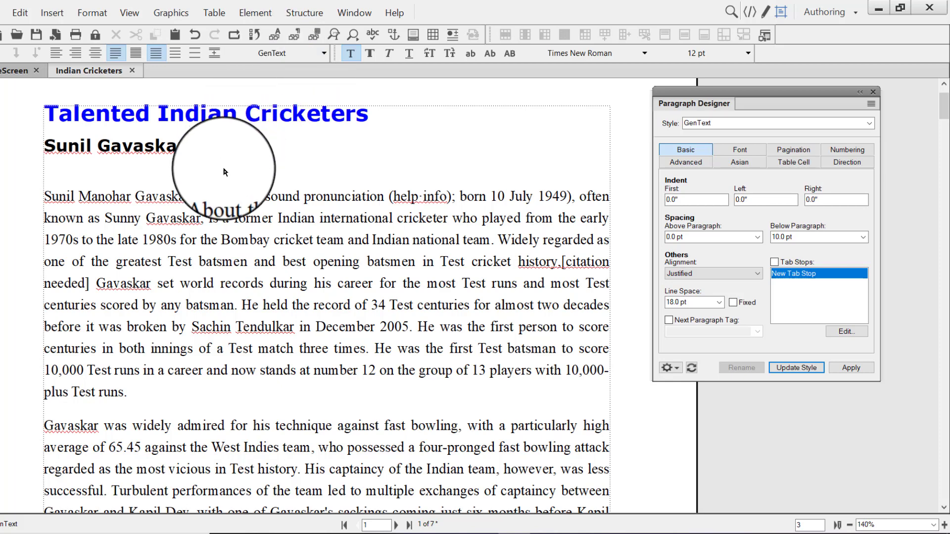
key(BackSpace)
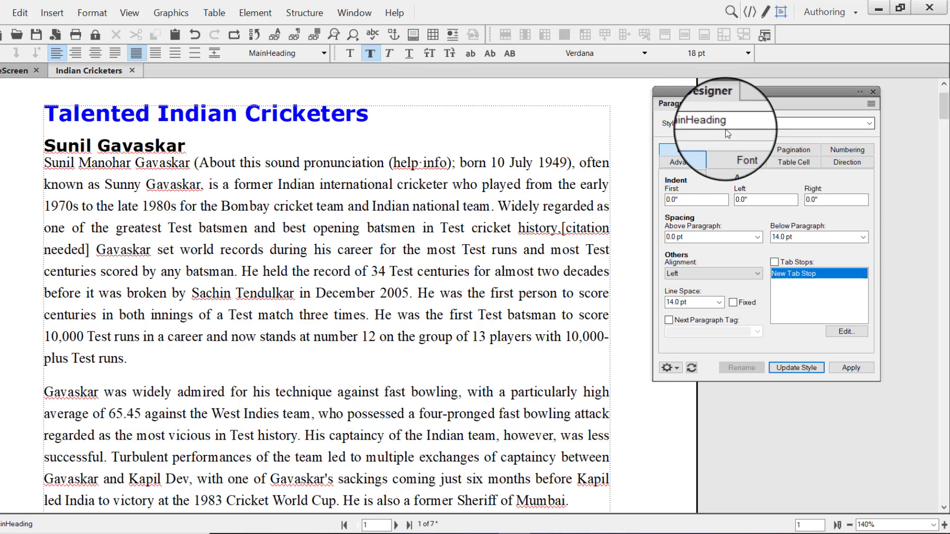
Set the MainHeading style's next paragraph tag to SubHeading, update the style and test it with a temporary paragraph after the main heading.
click(669, 320)
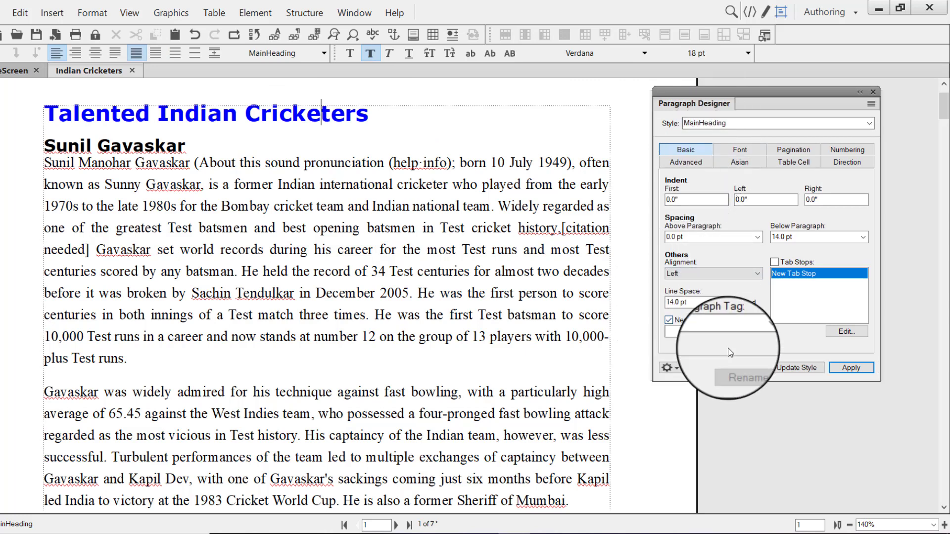
click(756, 330)
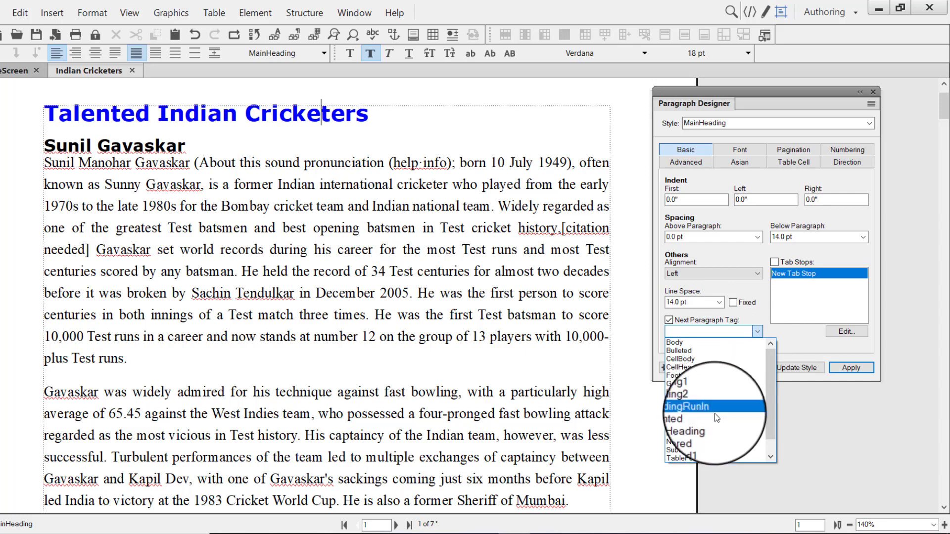
click(708, 450)
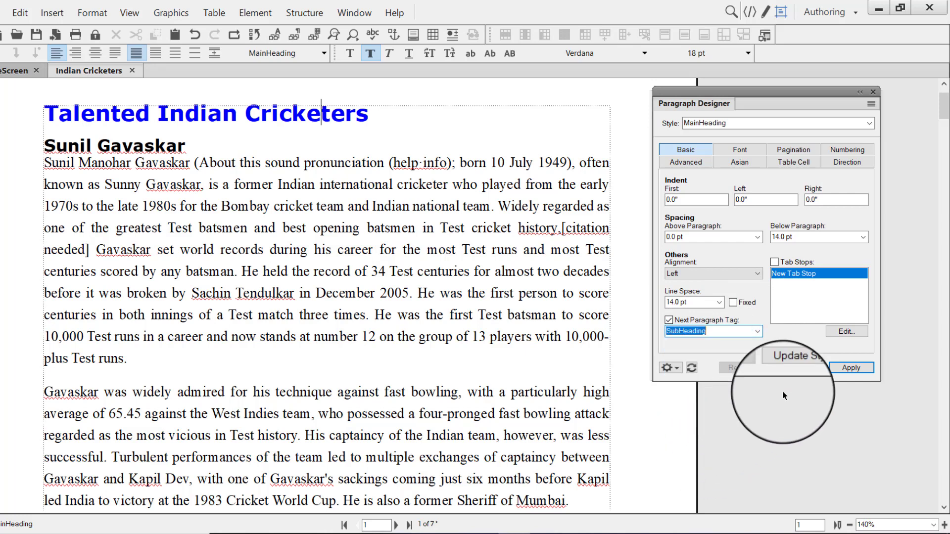
click(803, 370)
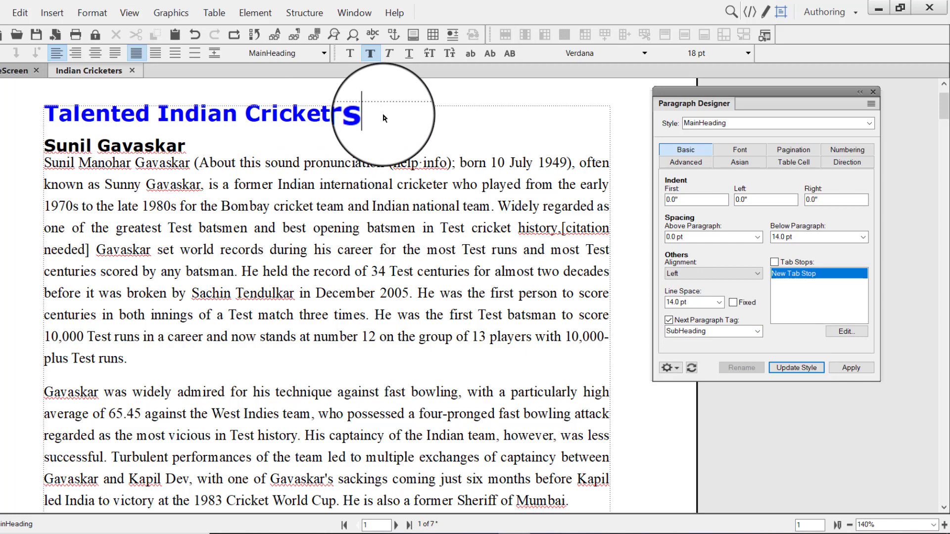
key(Return)
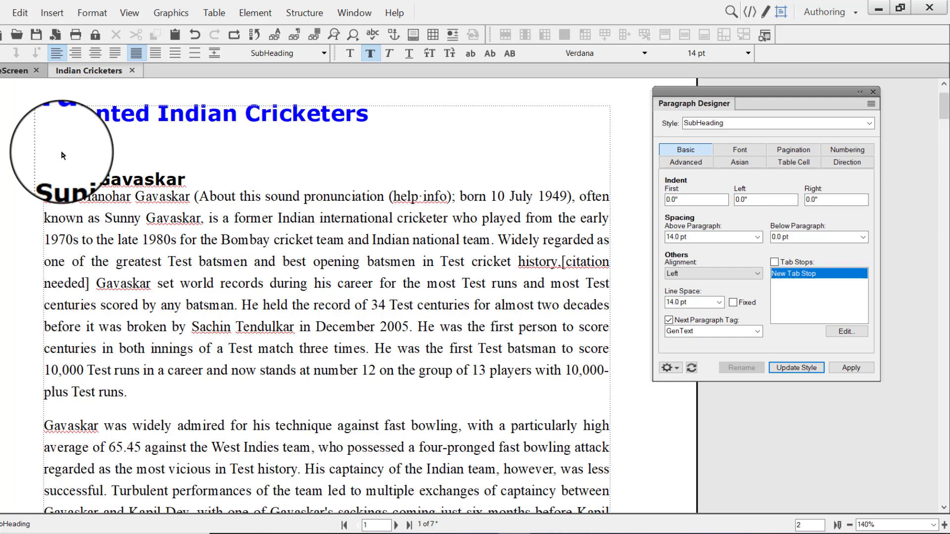
key(BackSpace)
Give the GenText style a double underline and update the style.
click(405, 229)
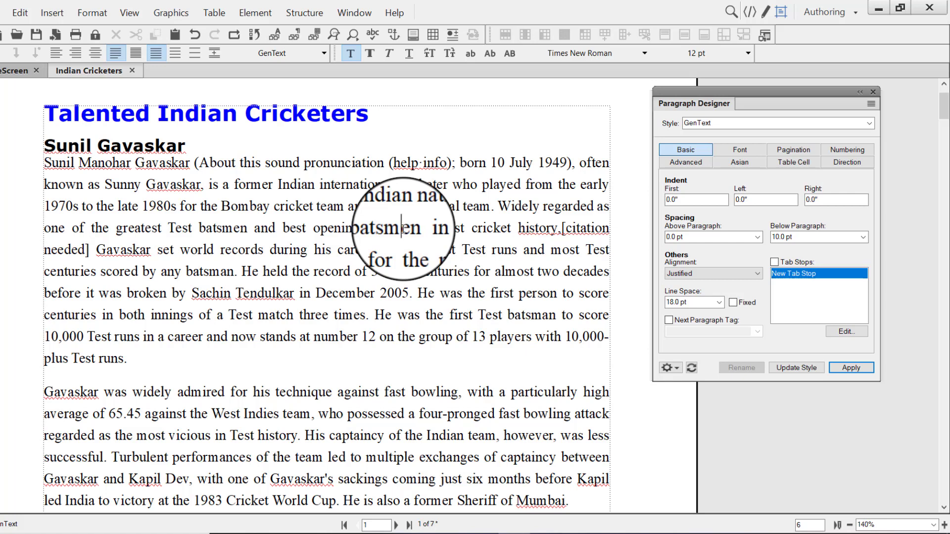
click(741, 150)
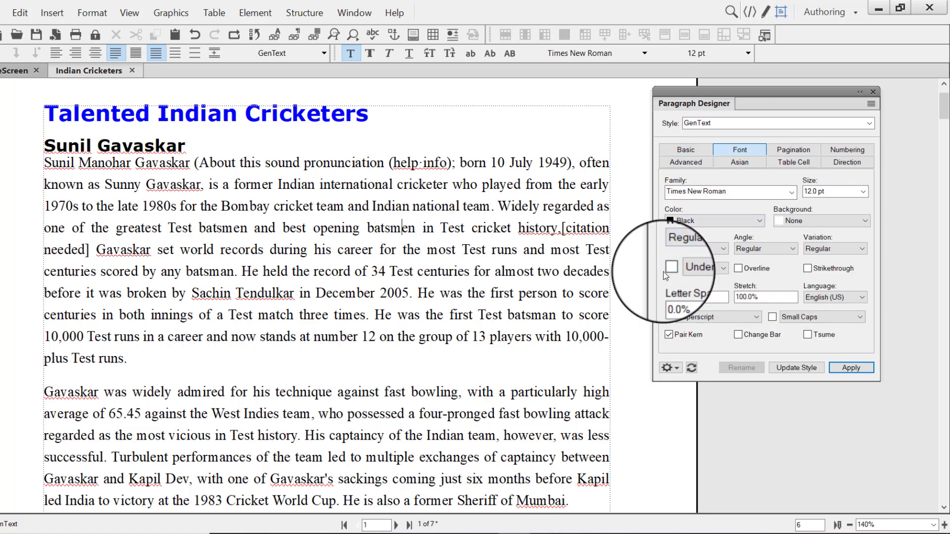
click(724, 271)
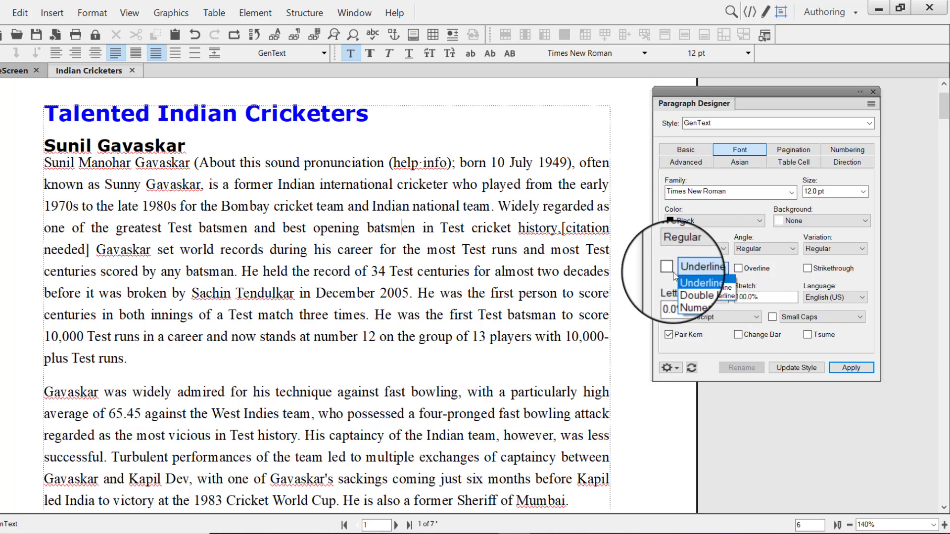
click(672, 275)
click(669, 268)
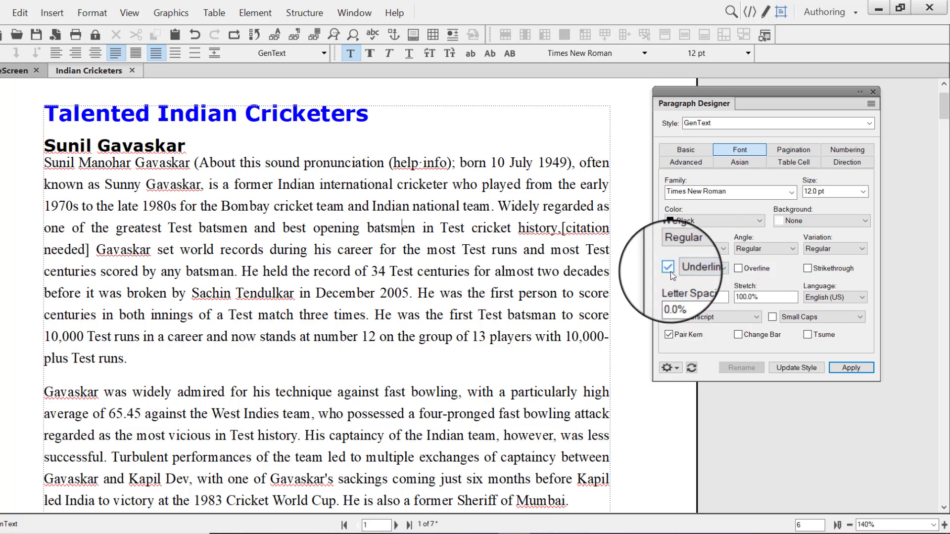
click(702, 268)
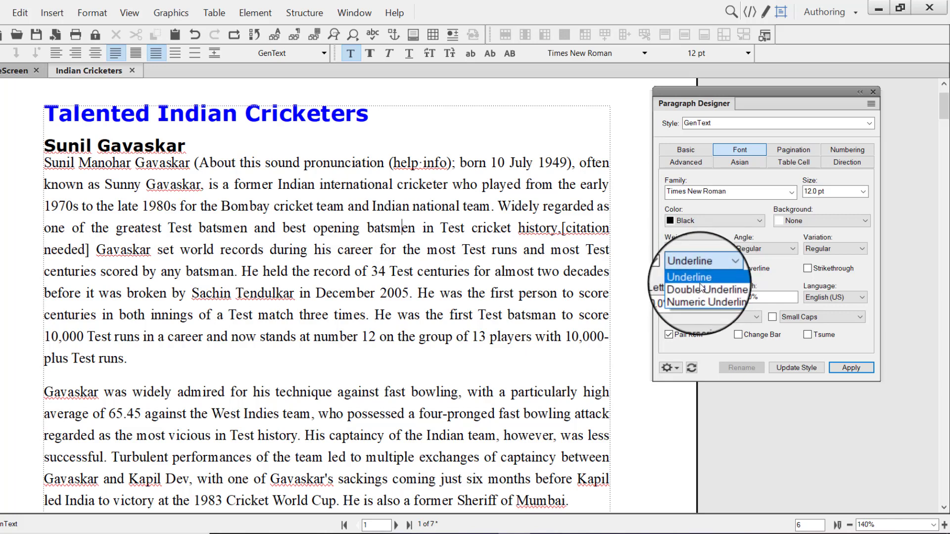
click(701, 278)
key(Down)
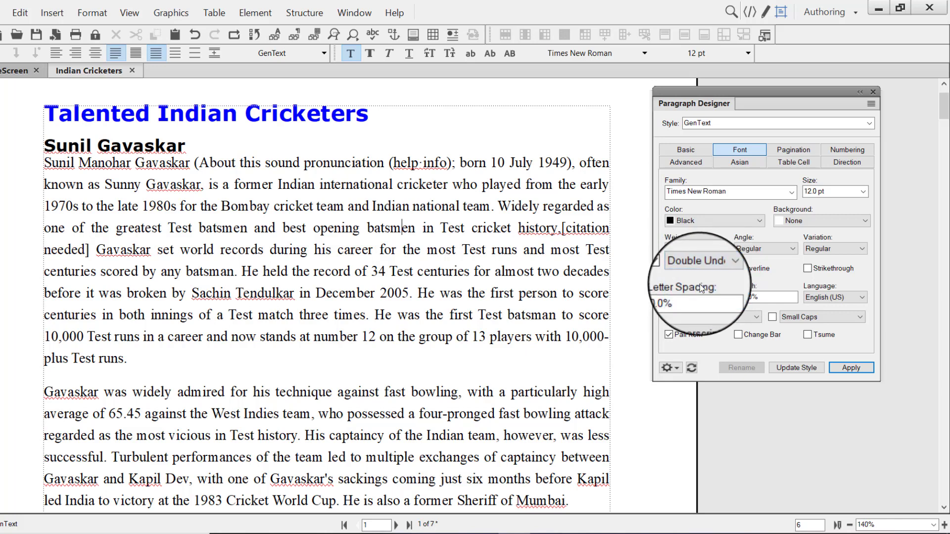
click(800, 366)
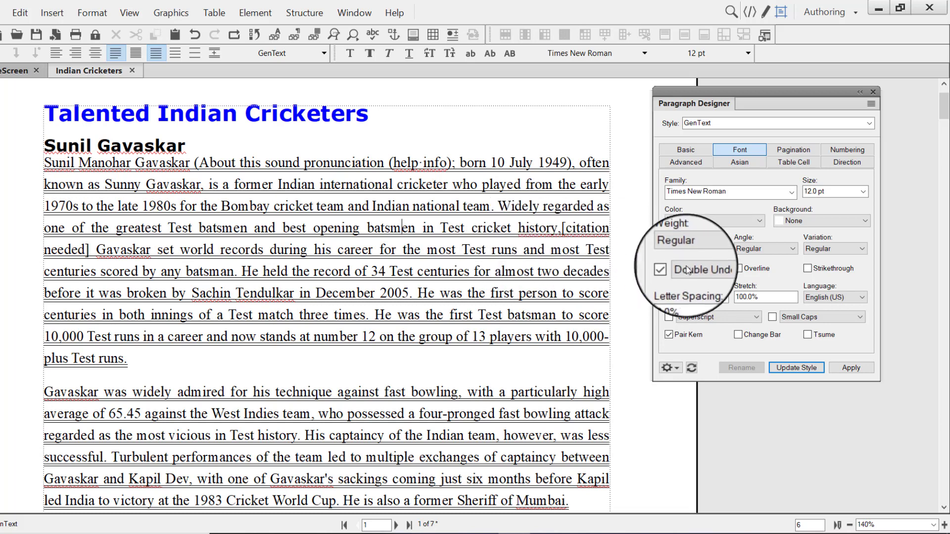
Change the GenText style's underline type to Numeric Underline and update the style.
click(702, 270)
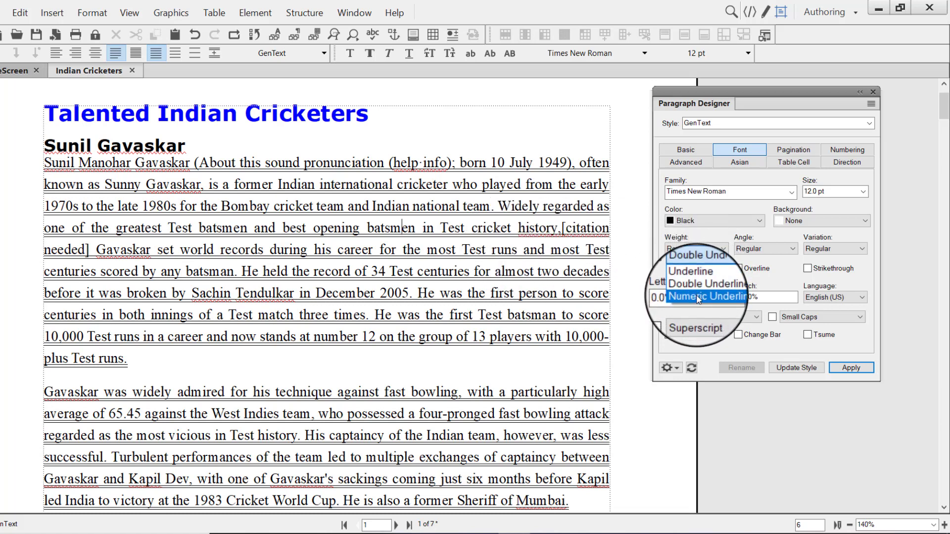
click(699, 297)
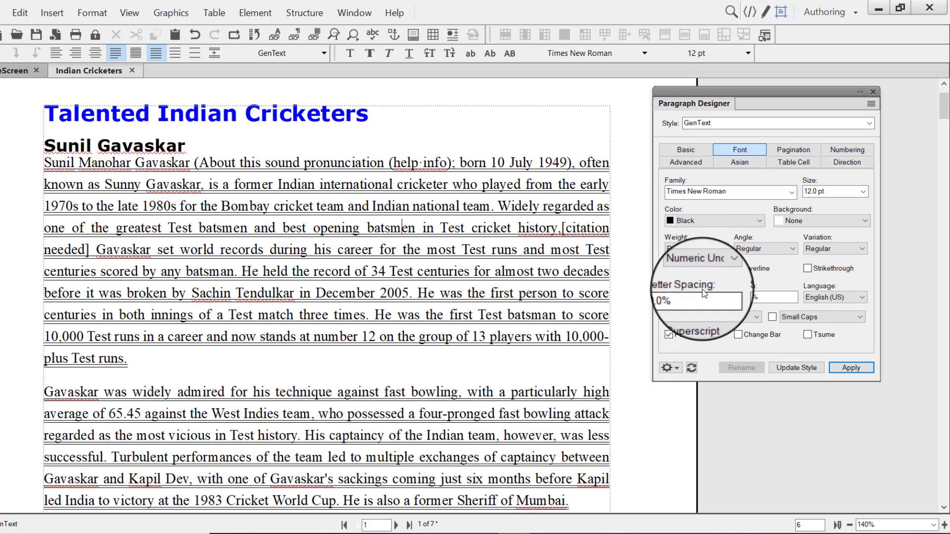
click(787, 369)
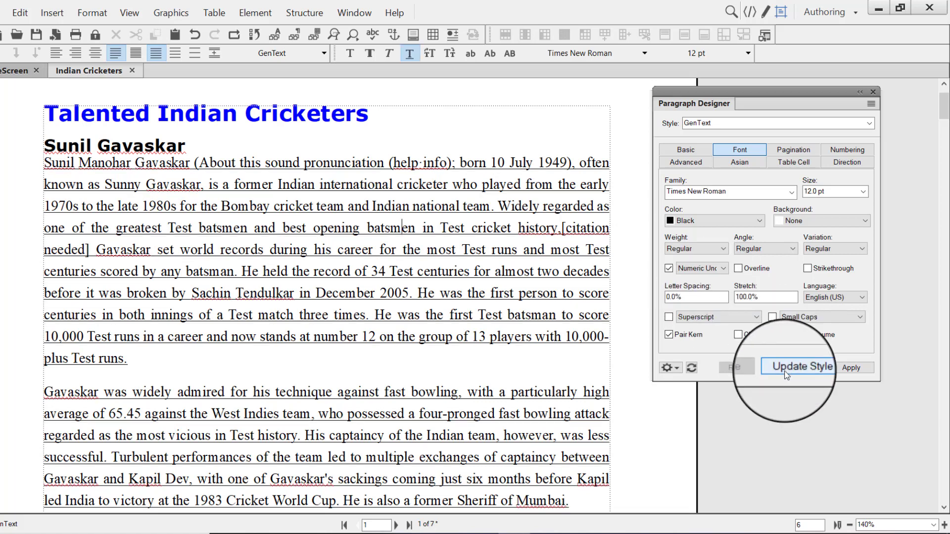
Turn off underlining for the GenText style, reset its underline type to Underline and update the style.
click(669, 269)
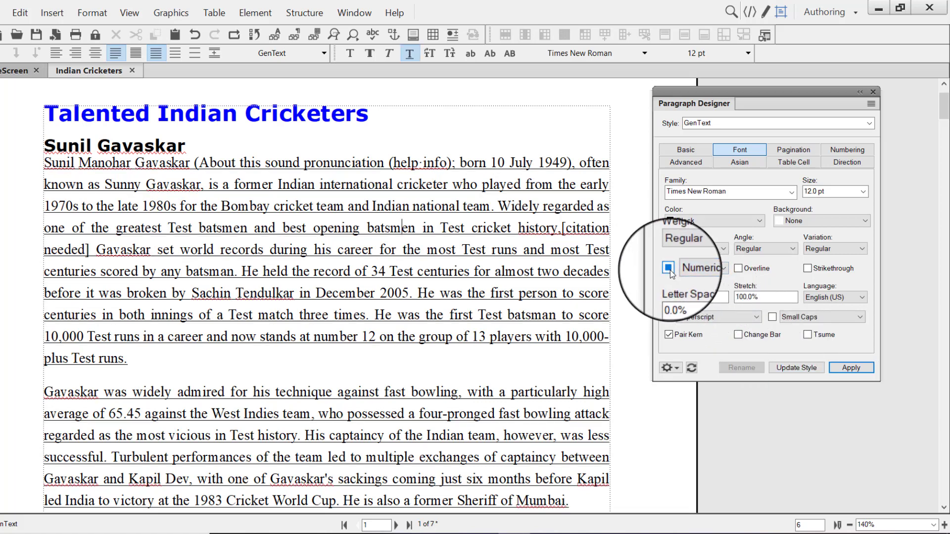
click(707, 268)
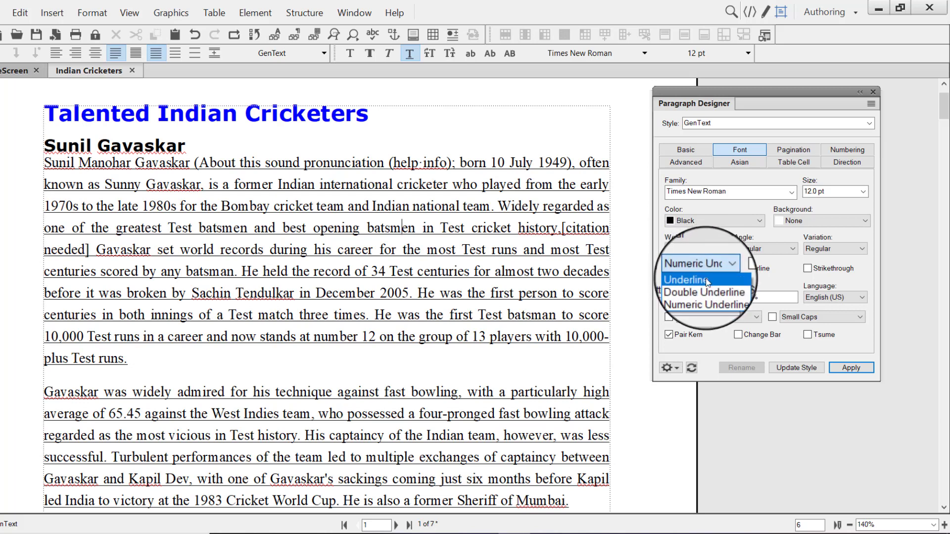
click(707, 280)
click(788, 374)
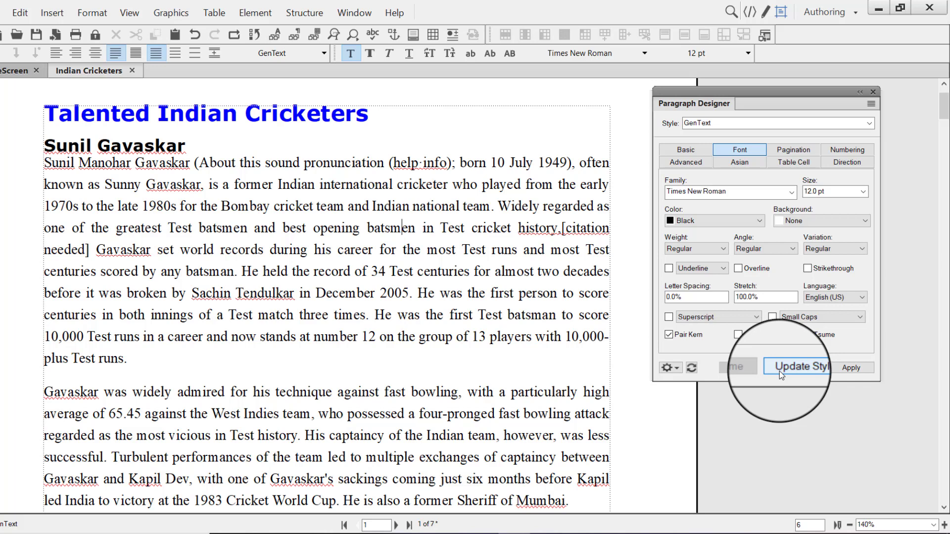
Add an overline to the SubHeading style from the Sunil Gavaskar subheading and update the style.
click(132, 152)
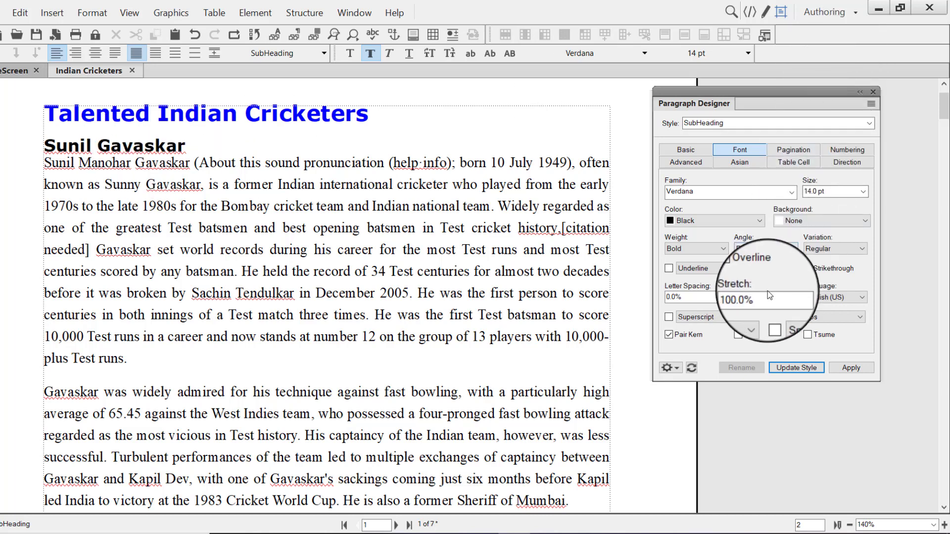
click(744, 271)
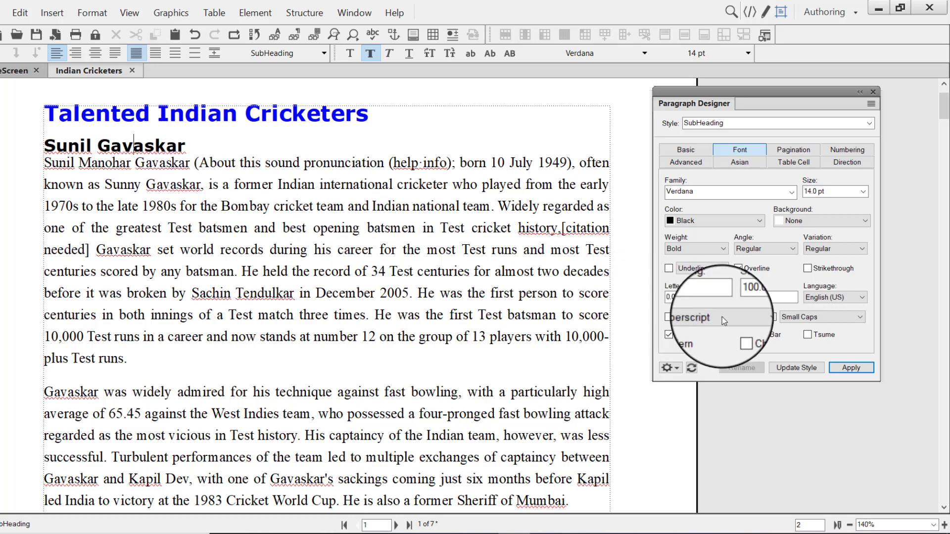
click(802, 372)
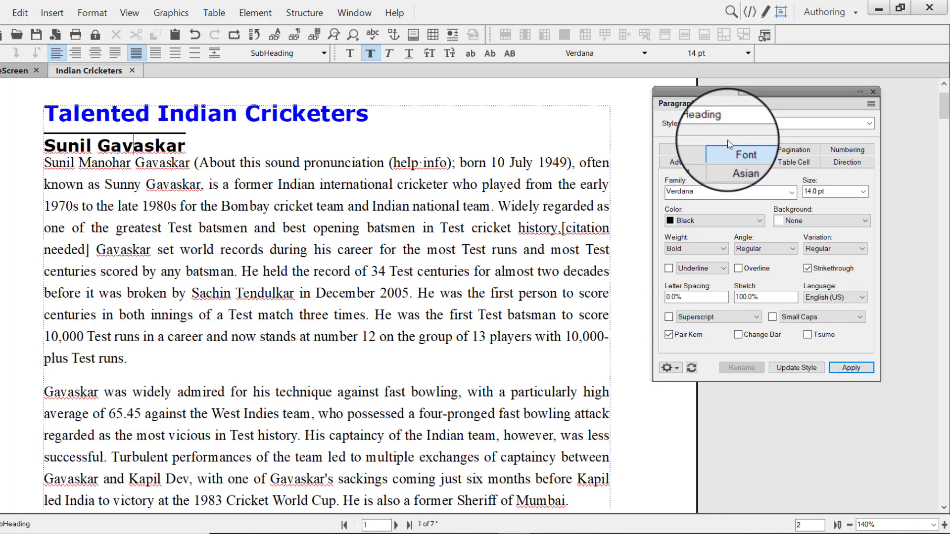
Try strikethrough instead of the overline on the SubHeading style, then clear it and update the style.
click(791, 367)
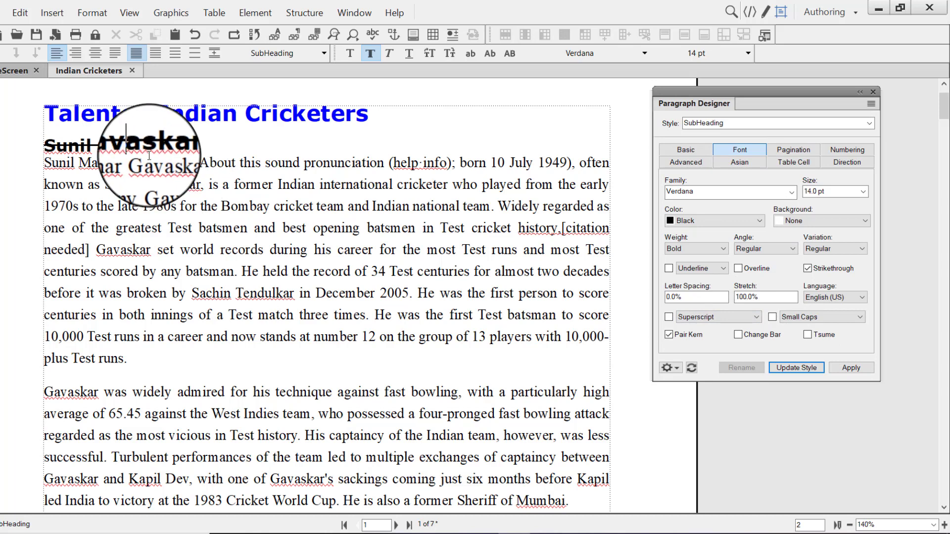
click(807, 268)
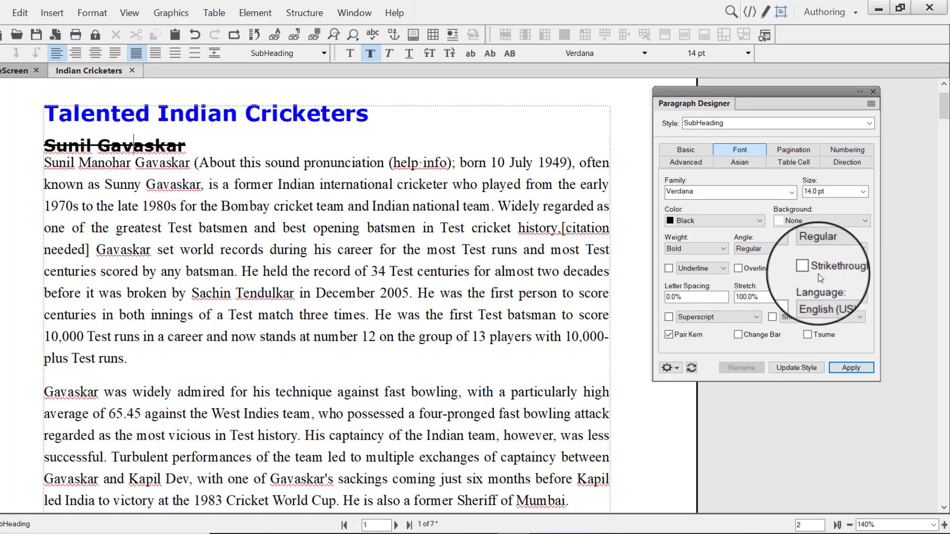
click(794, 364)
Delete the word "stands" from the first Gavaskar paragraph and update the GenText style with a letter spacing of 1%.
click(264, 341)
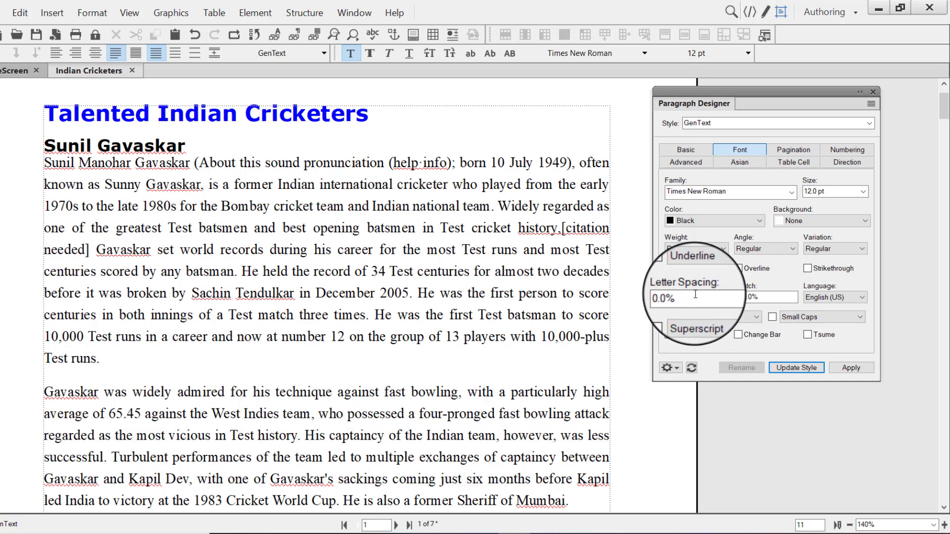
double_click(671, 297)
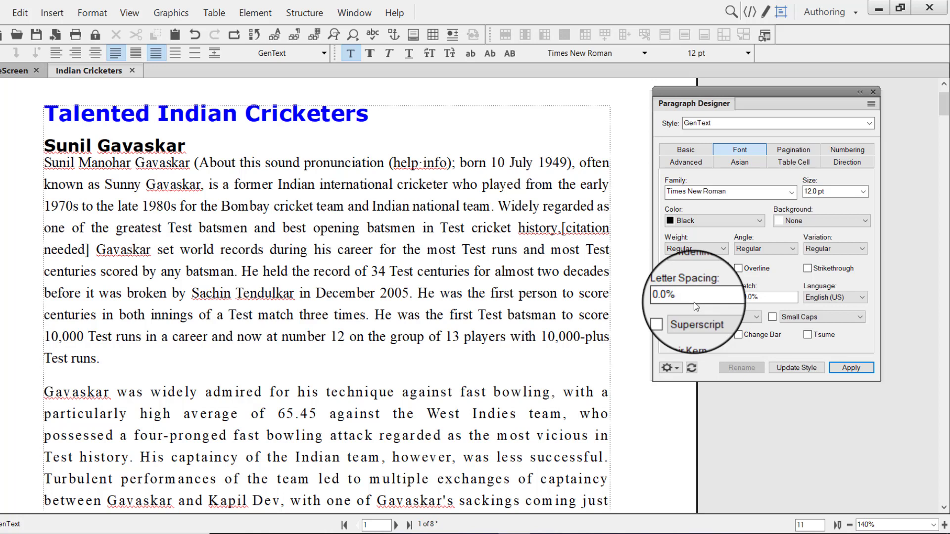
click(694, 300)
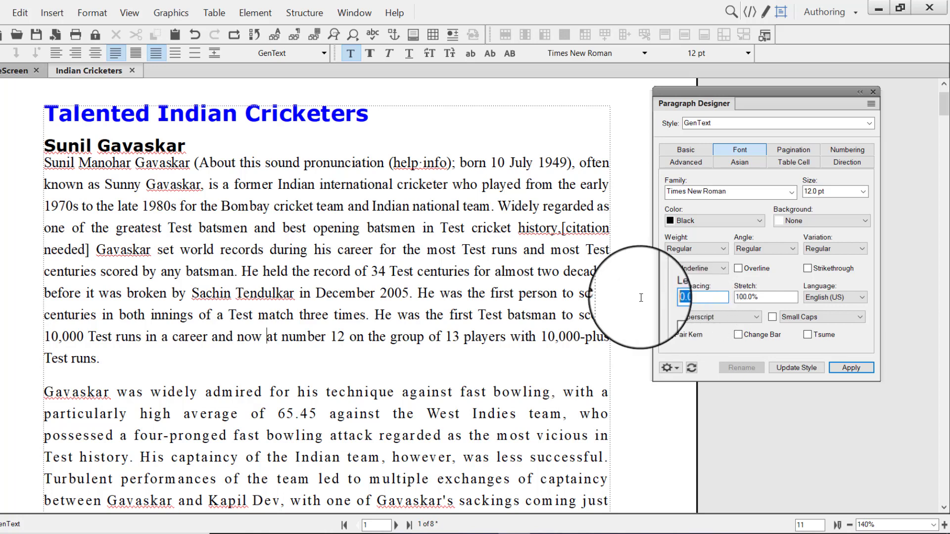
text(1)
click(803, 368)
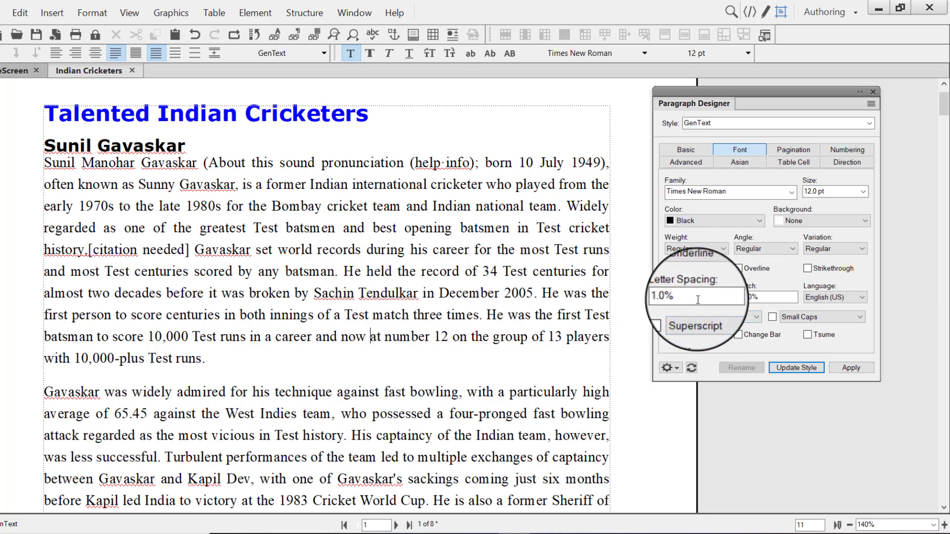
Increase the GenText style's letter spacing to 10% and update the style.
click(673, 297)
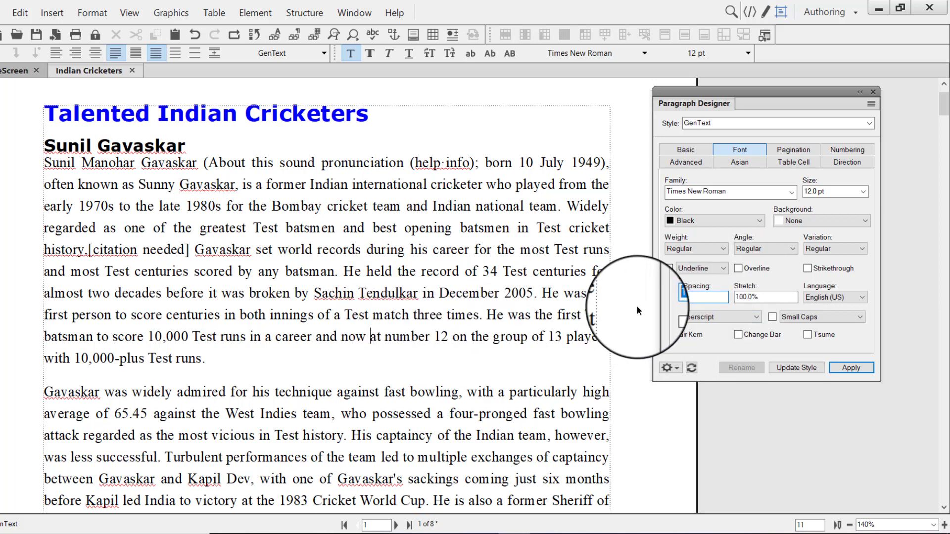
text(10)
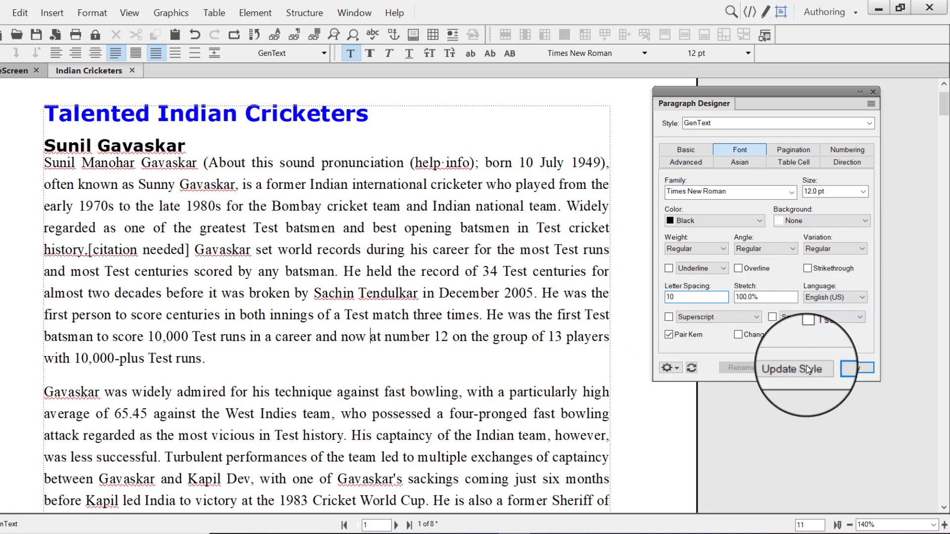
click(797, 368)
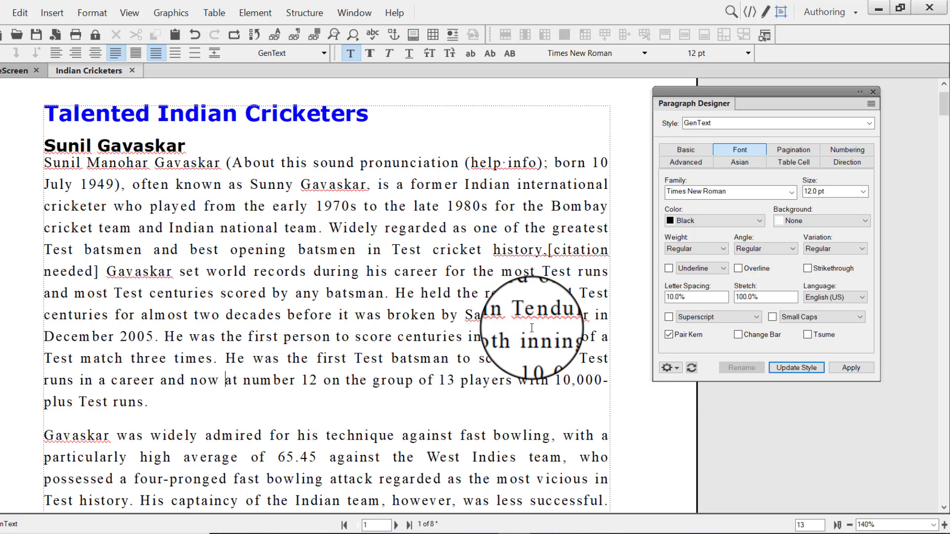
Reset the letter spacing of the GenText text to 0%.
double_click(693, 297)
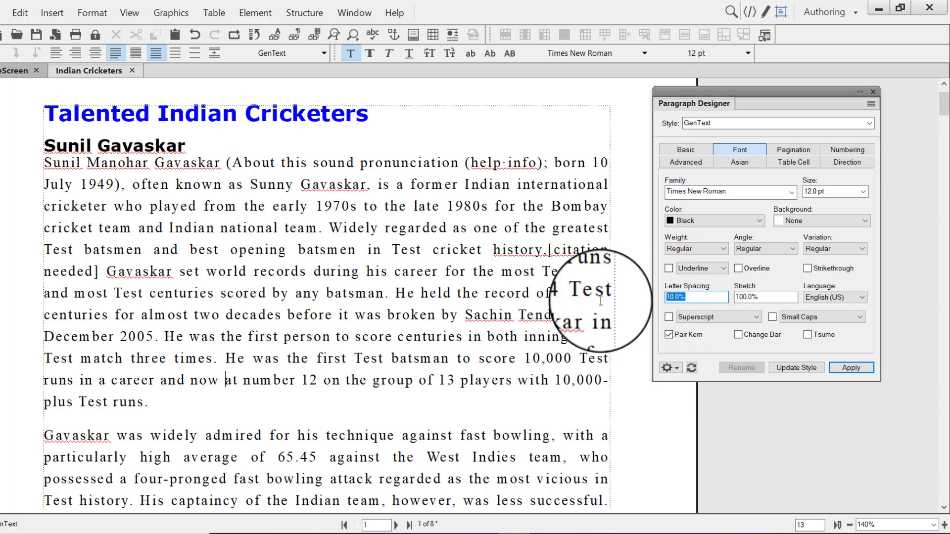
text(0)
key(Return)
Set the GenText style's stretch to 110% and update the style.
click(769, 299)
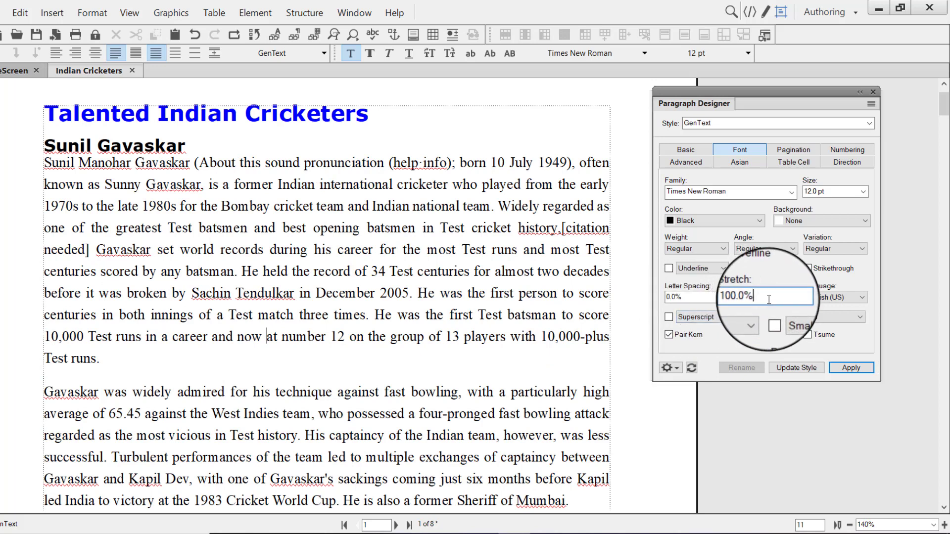
double_click(768, 297)
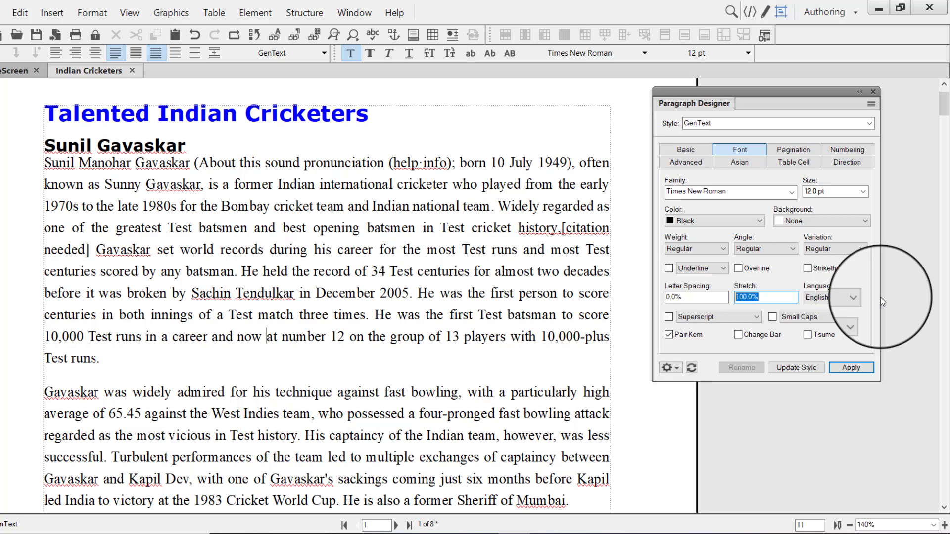
text(110)
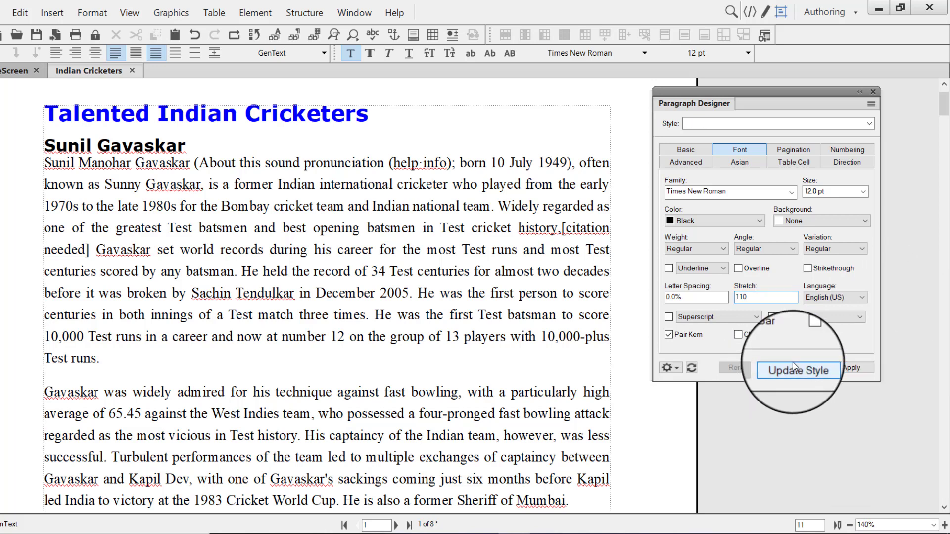
click(792, 367)
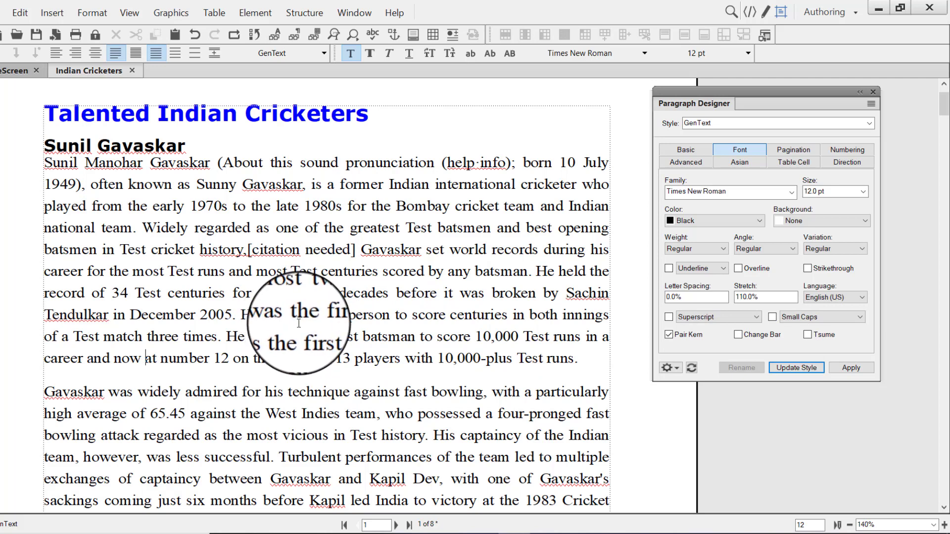
Return the GenText style's stretch to 100%, update the style and highlight the first Gavaskar paragraph's last line to check it.
click(758, 297)
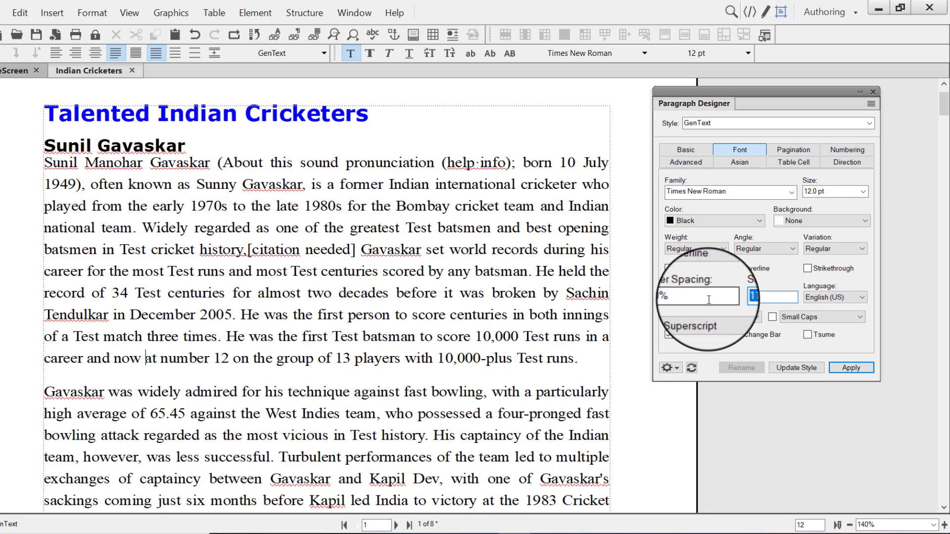
text(100)
click(796, 368)
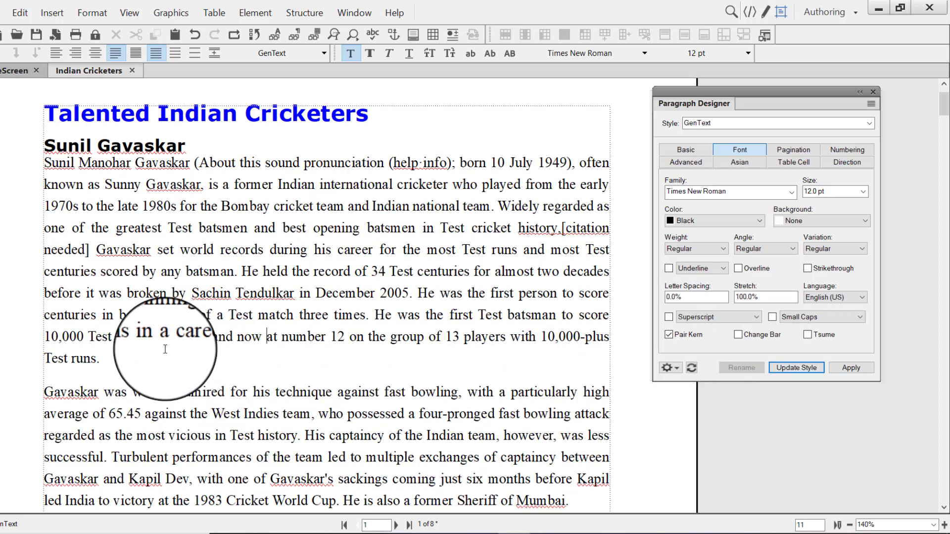
drag(107, 363, 39, 184)
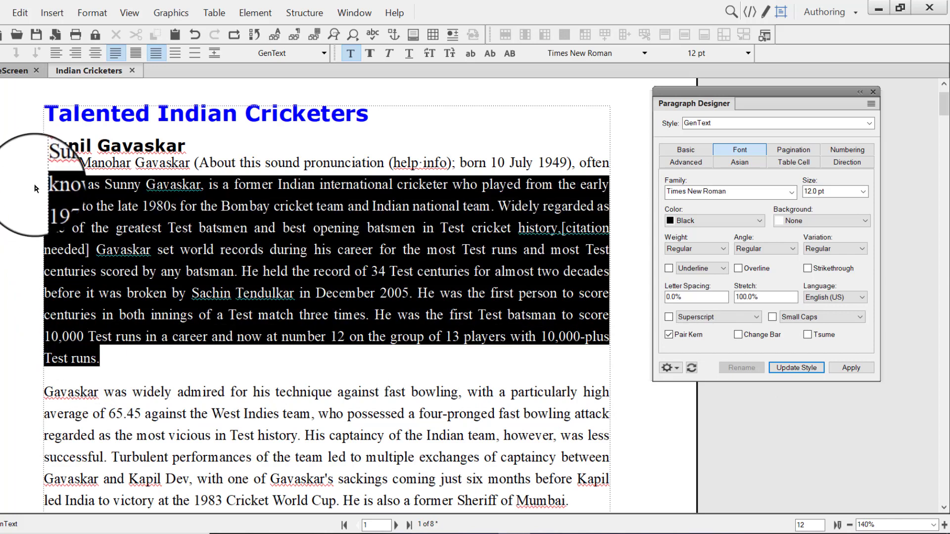
drag(95, 360, 41, 366)
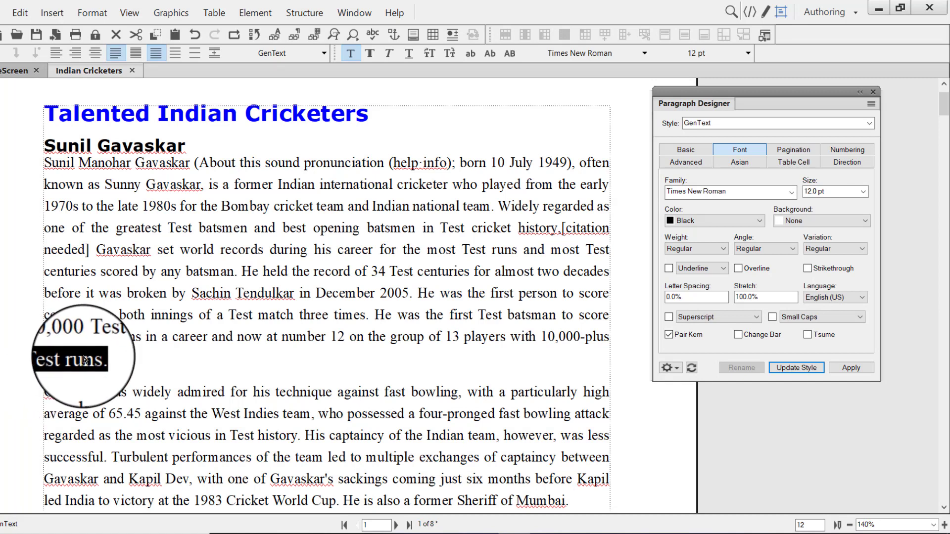
click(114, 381)
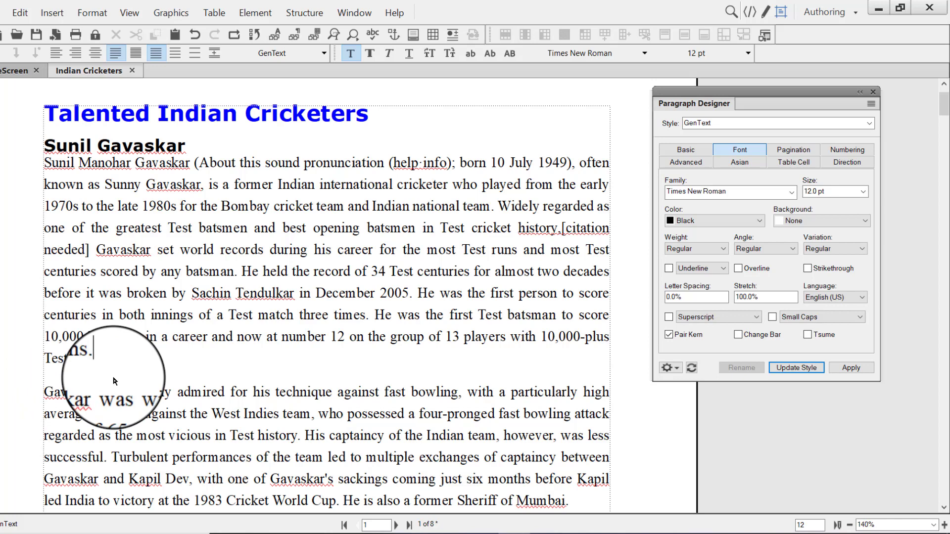
Try a 98% stretch on the GenText style, check the end of the first Gavaskar paragraph, and return the stretch to 100%.
click(778, 298)
drag(778, 298, 730, 293)
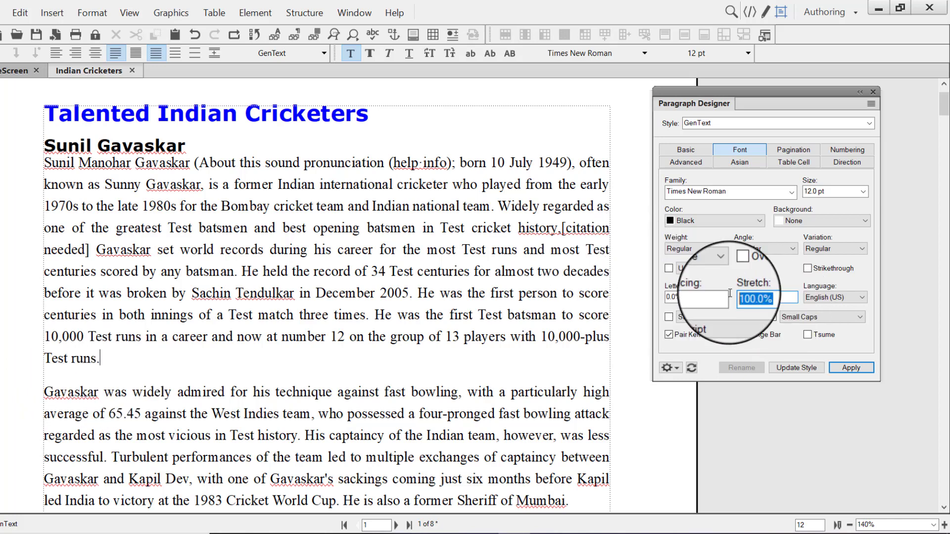
text(98)
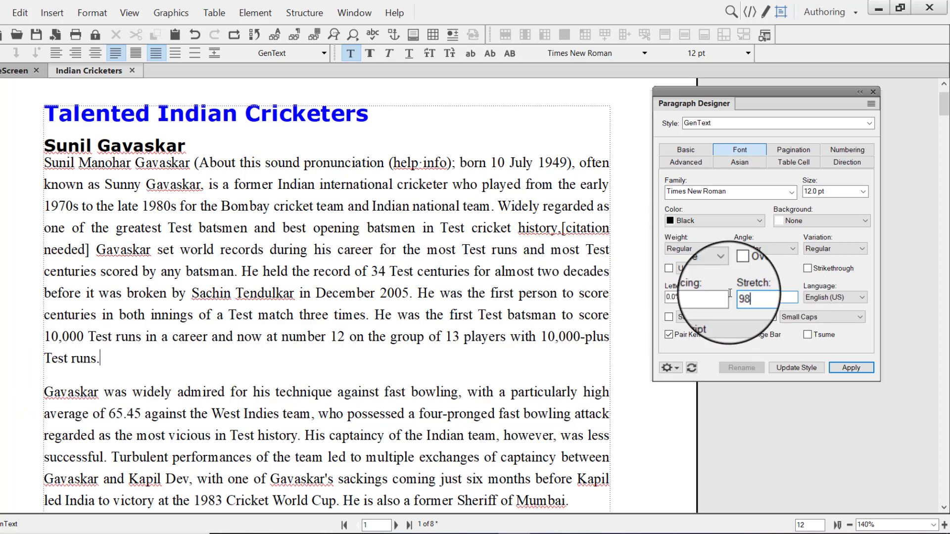
click(796, 368)
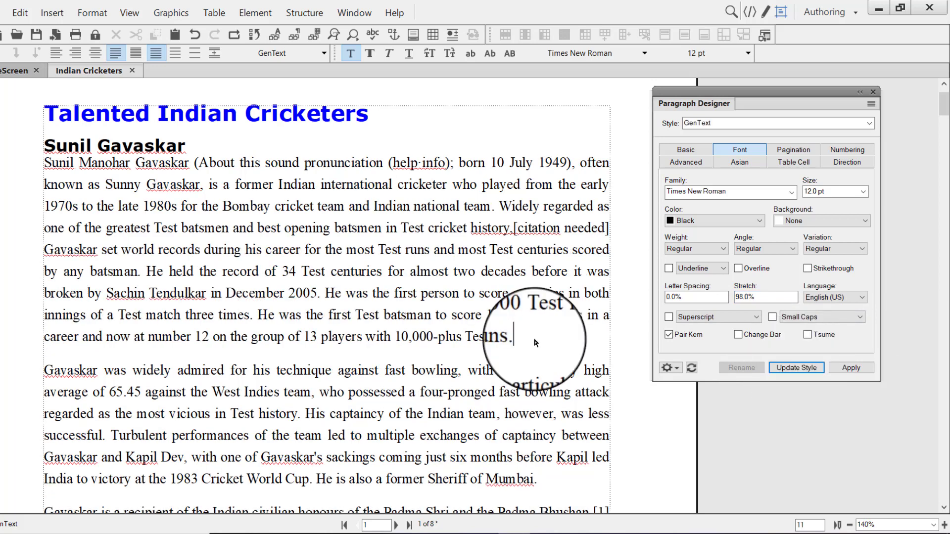
drag(468, 337, 519, 344)
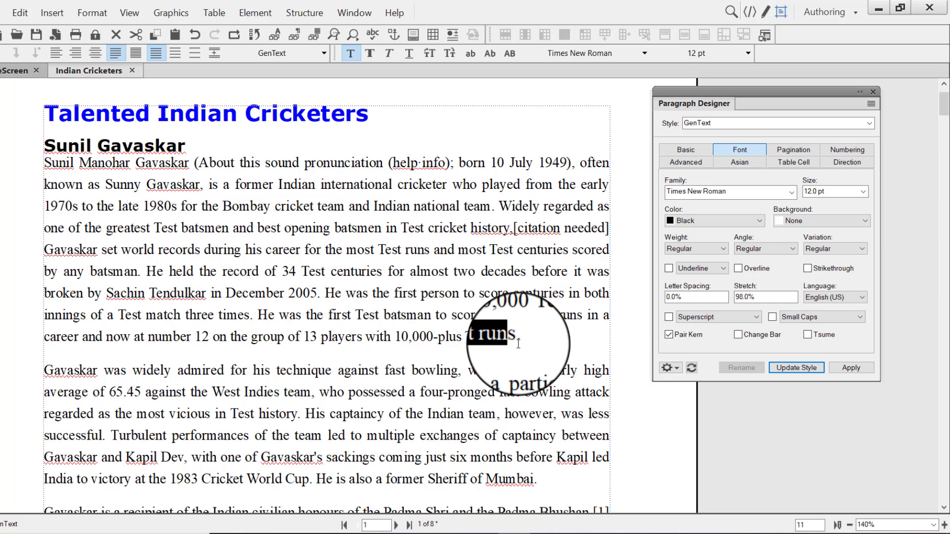
double_click(789, 293)
click(755, 318)
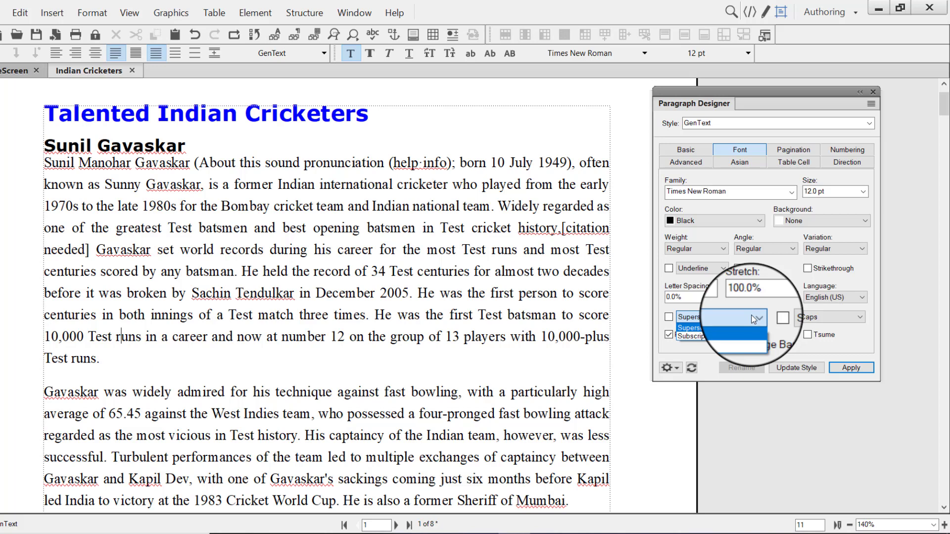
click(686, 329)
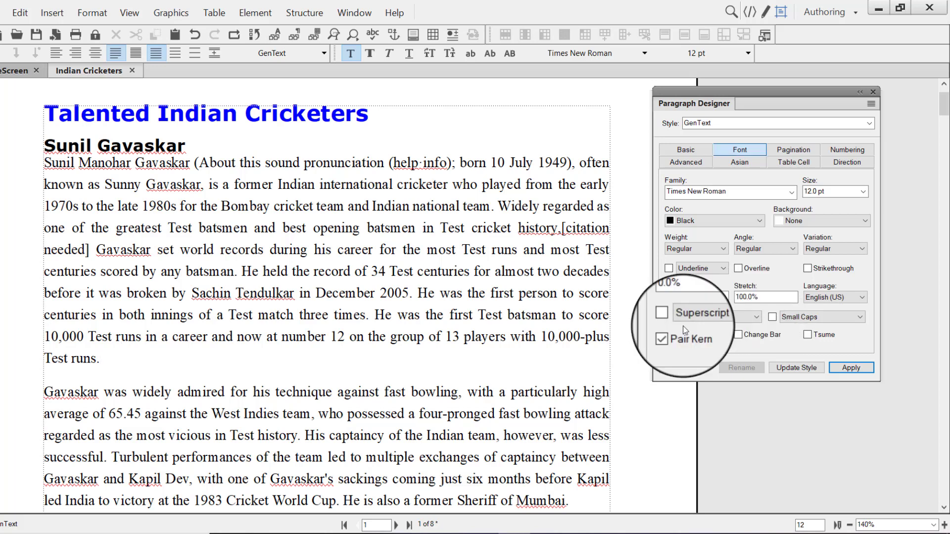
Enable capitalization for the GenText style, choose Uppercase, and update the style to check the body text.
click(842, 318)
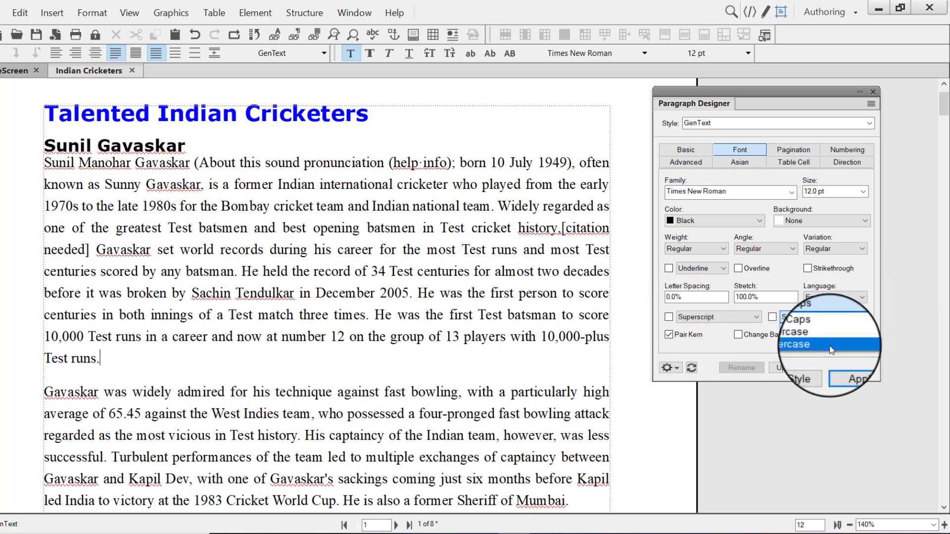
key(Escape)
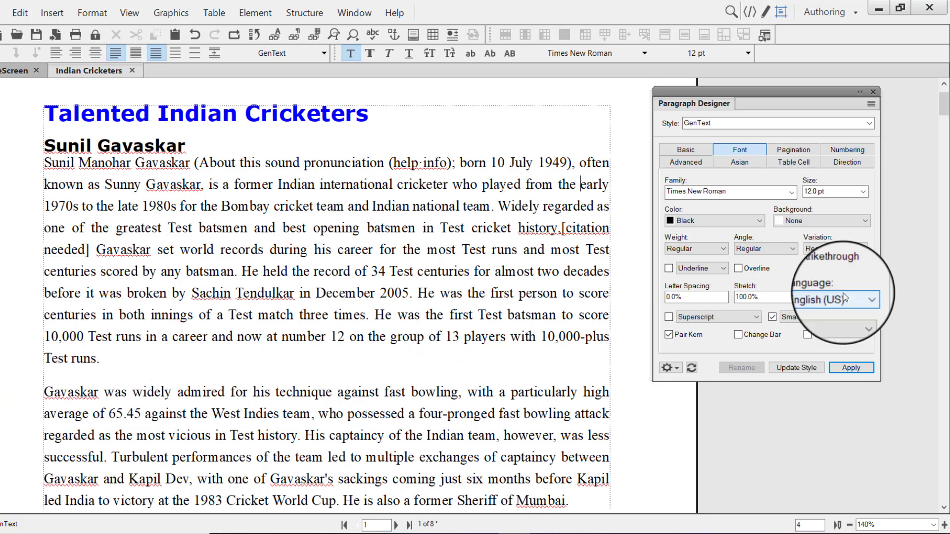
click(773, 318)
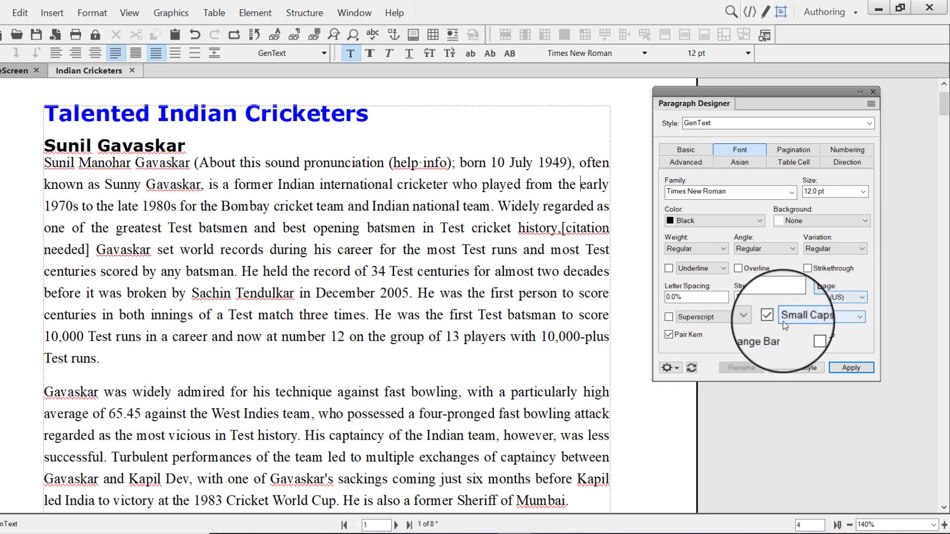
click(824, 316)
click(803, 344)
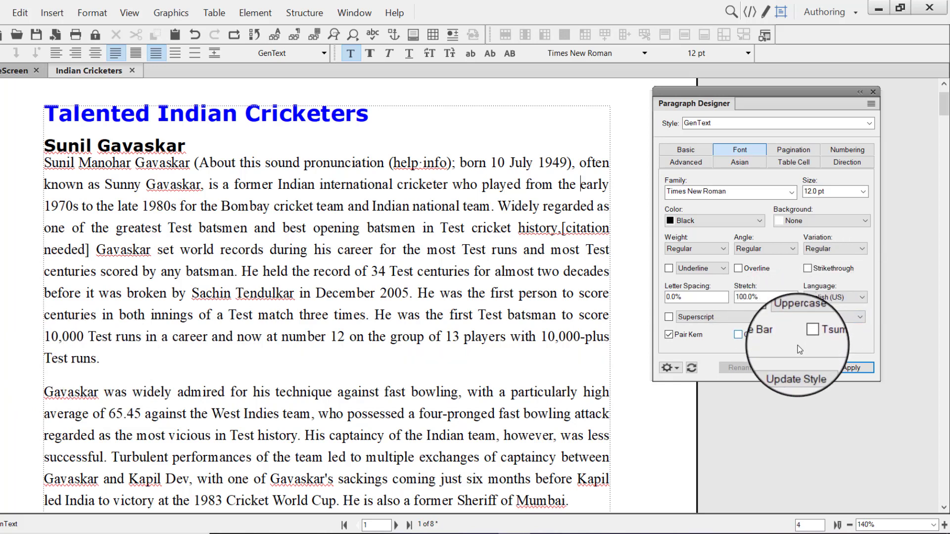
click(795, 367)
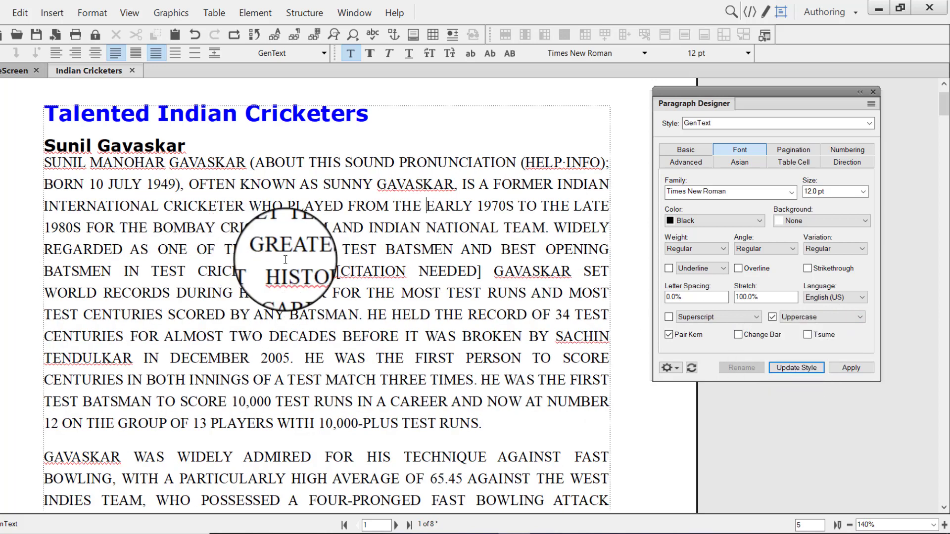
scroll(392, 303, down, 1)
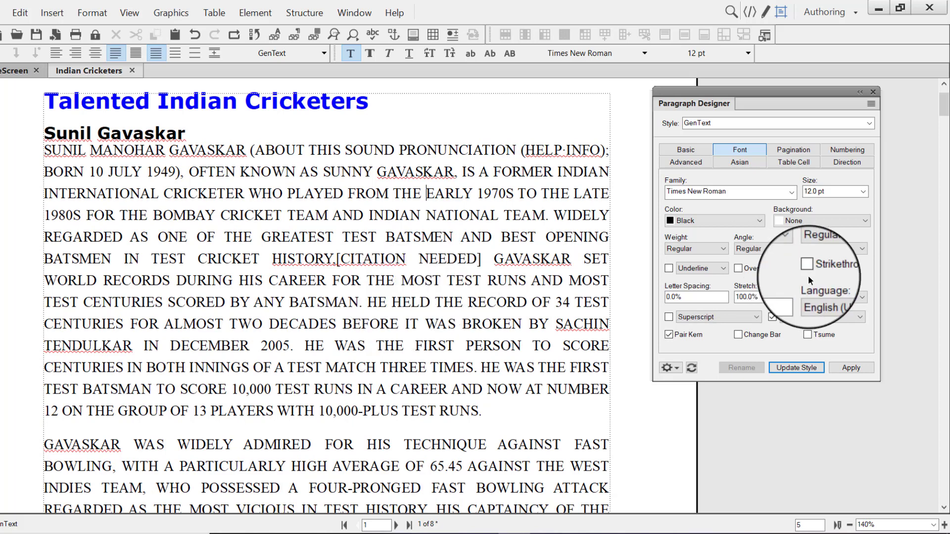
Switch the GenText style's capitalization to Small Caps and update the style.
click(822, 317)
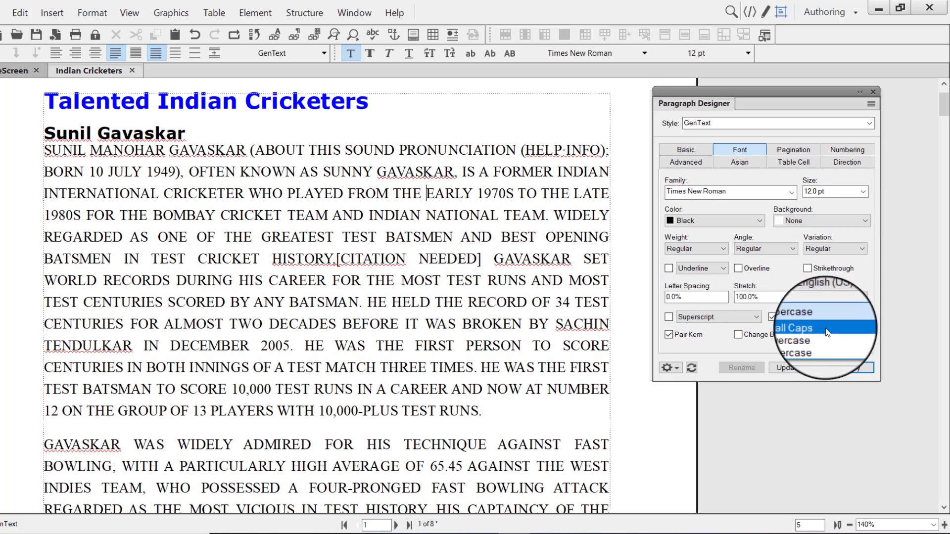
click(825, 331)
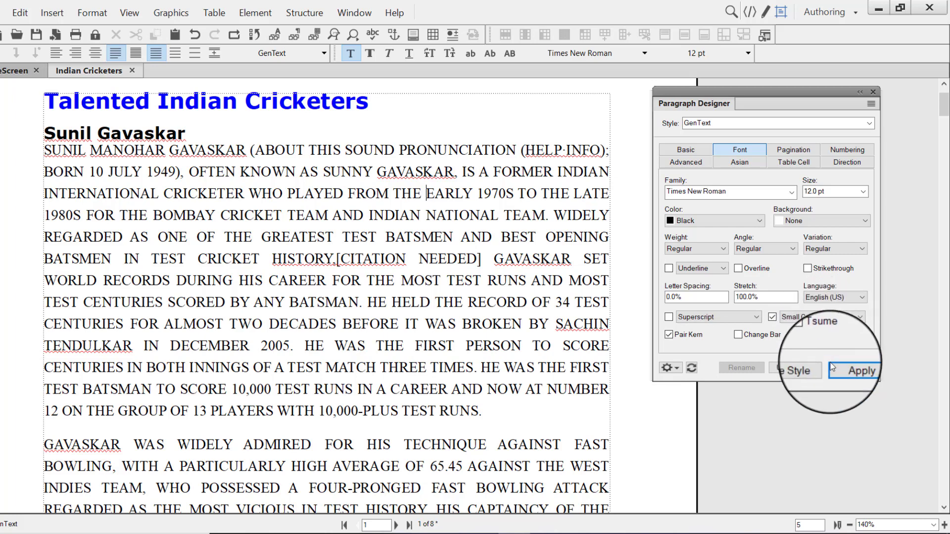
click(797, 370)
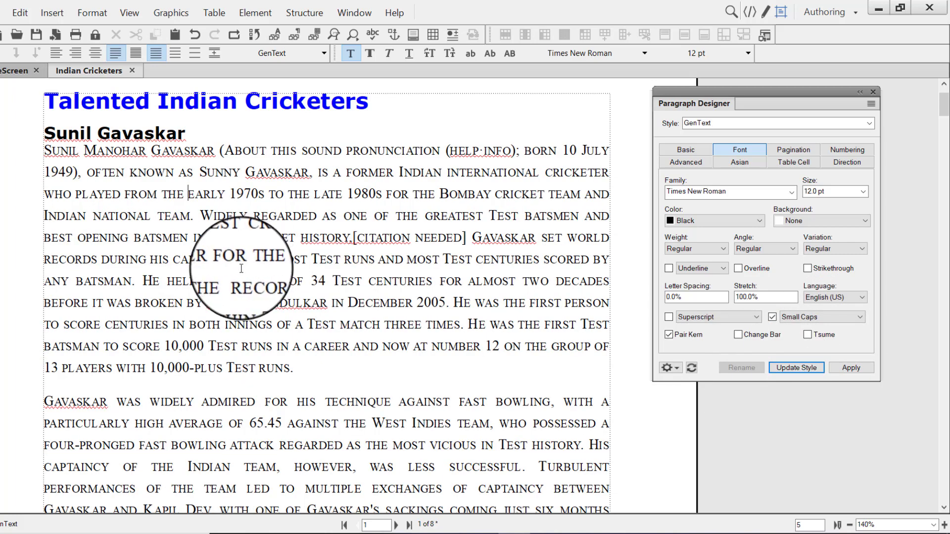
Turn off the GenText style's capitalization option and update the style.
click(773, 318)
click(816, 317)
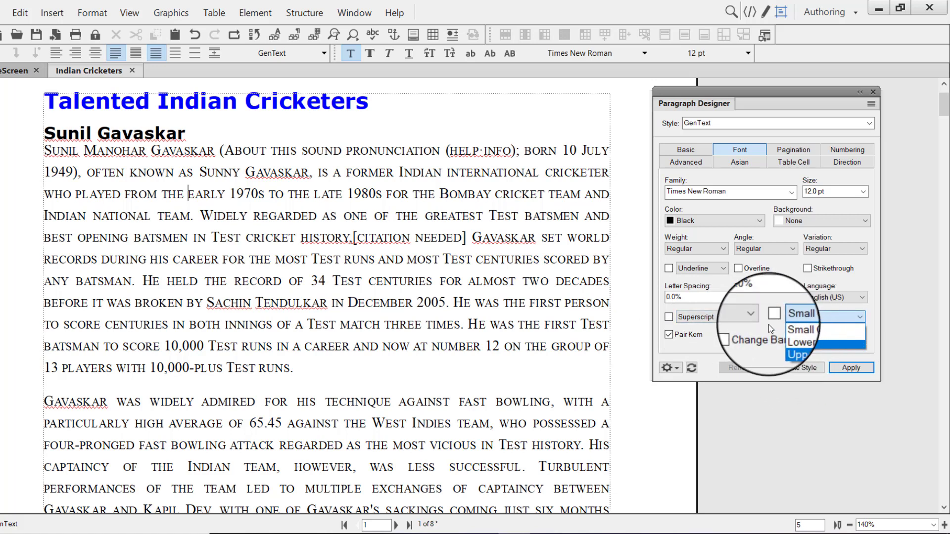
click(768, 325)
click(792, 369)
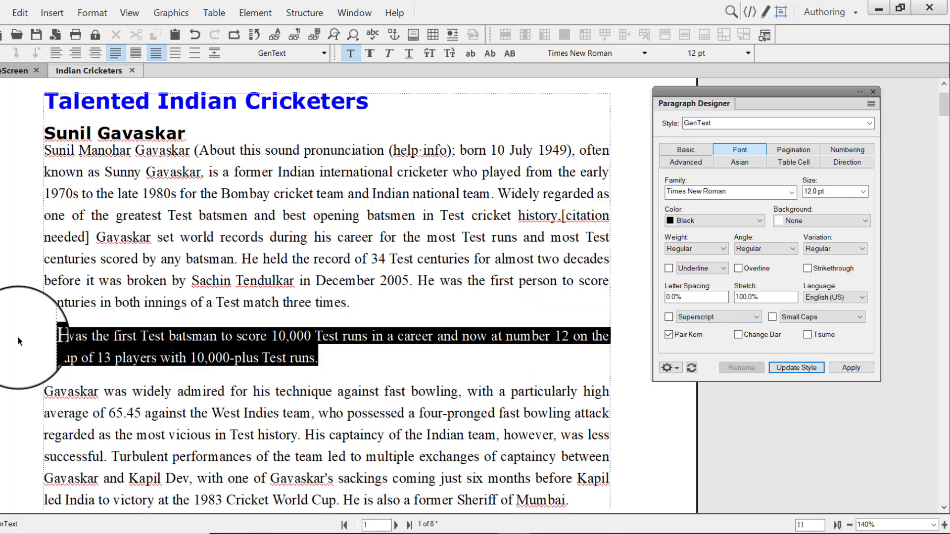
Insert "Note: " at the start of the paragraph beginning "He was the first Test batsman".
click(46, 339)
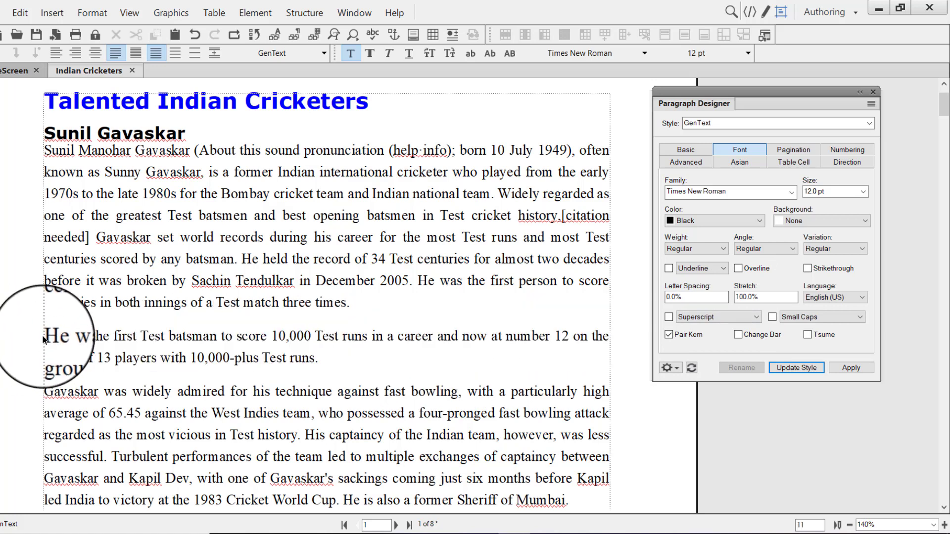
text(Note)
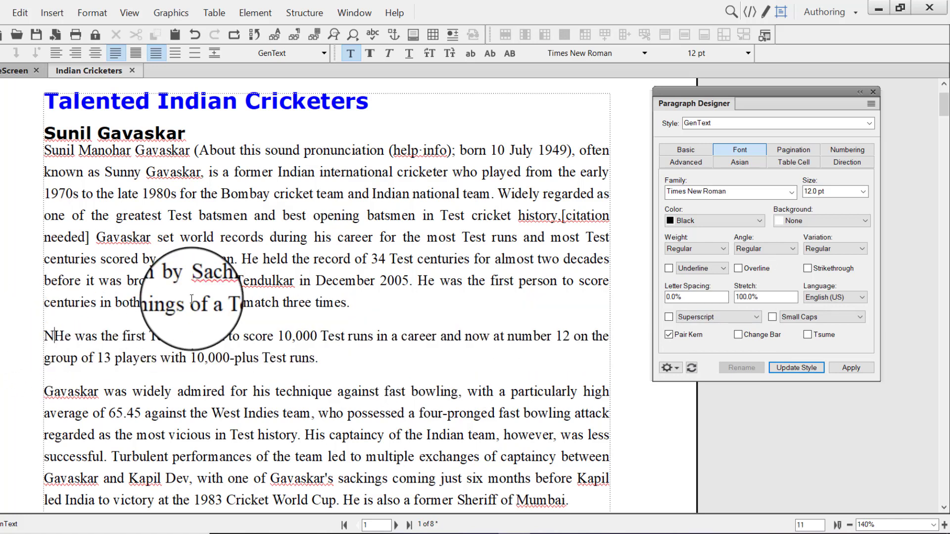
text(:)
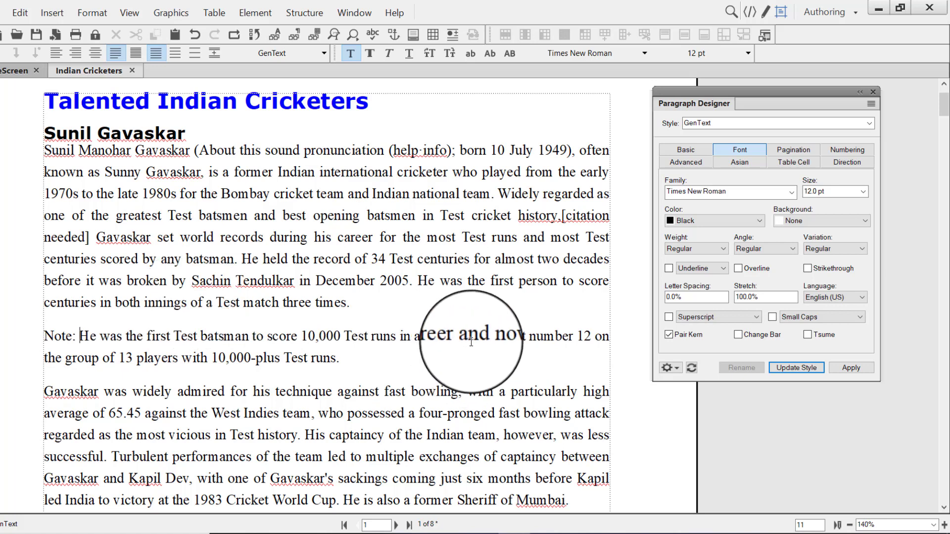
Create a paragraph style named NoteContent from the Note paragraph's formatting and assign it to that paragraph.
click(468, 336)
double_click(731, 123)
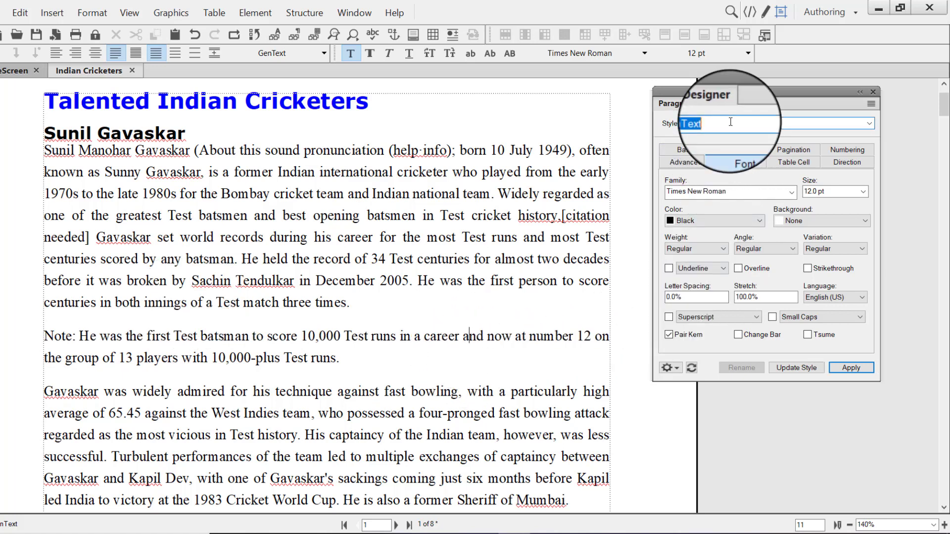
text(NoteContent)
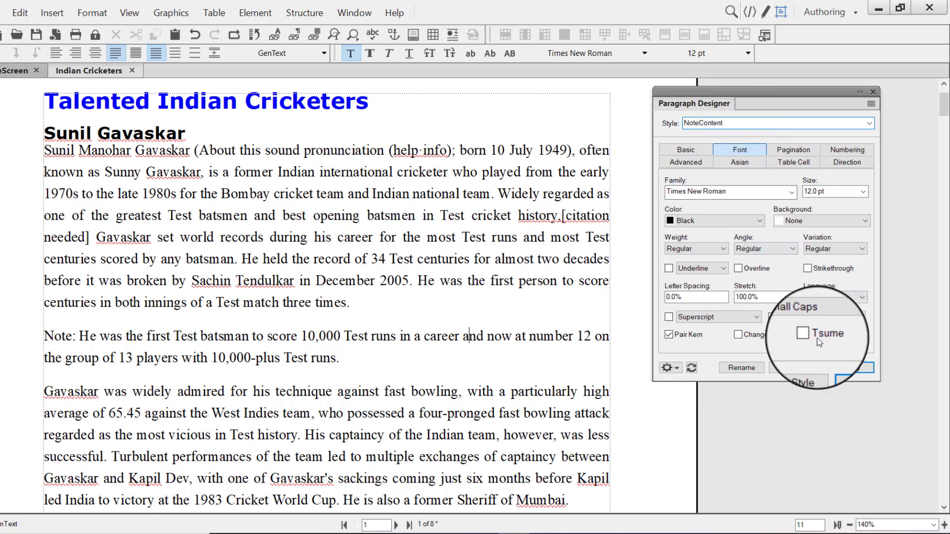
click(797, 369)
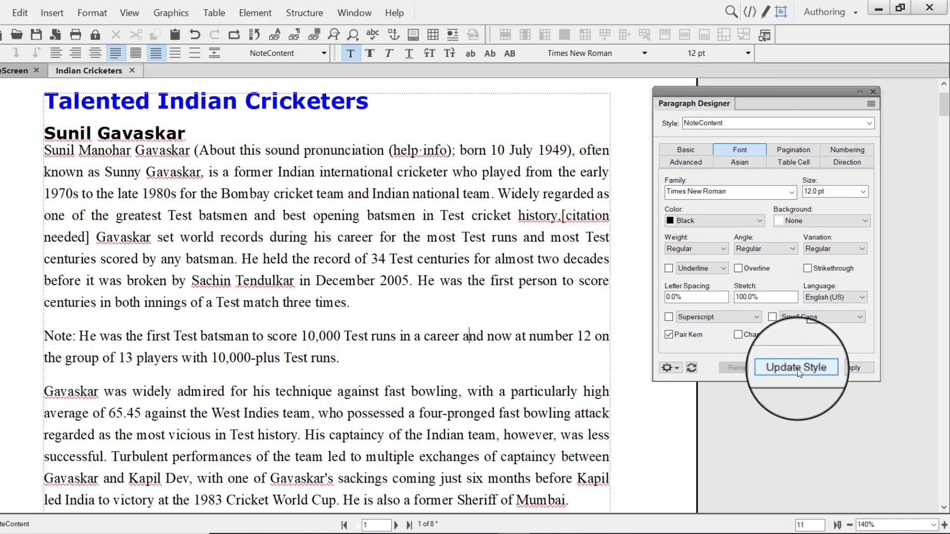
Enable the change bar and a yellow background for the NoteContent style and update the style.
click(738, 334)
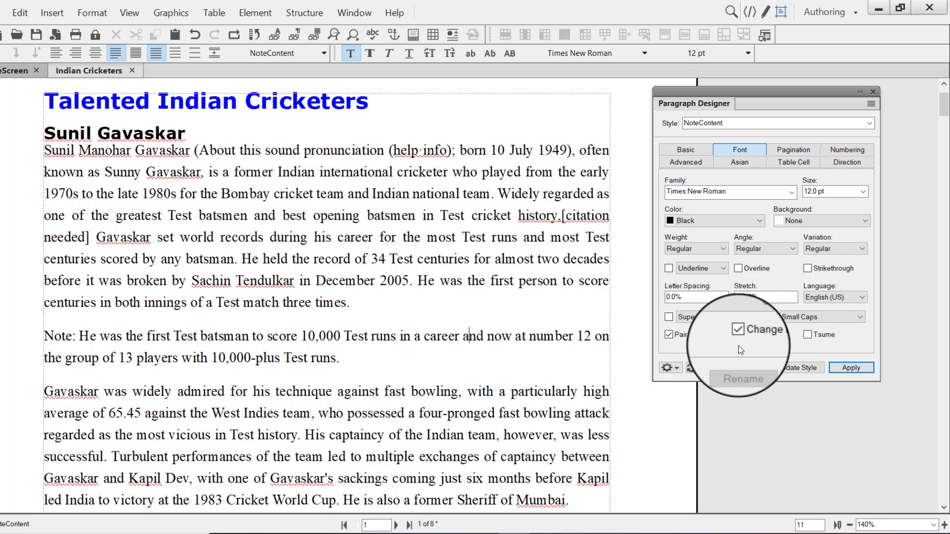
click(866, 221)
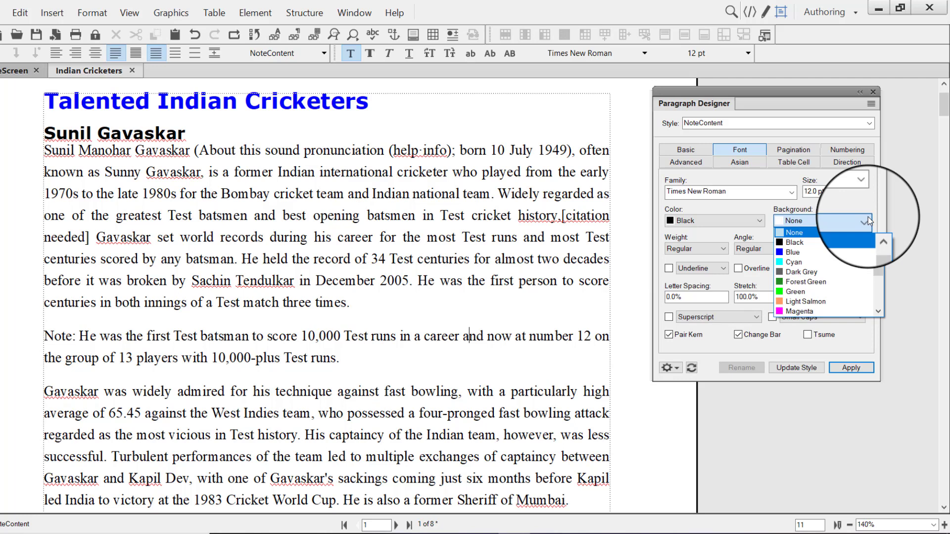
drag(877, 268, 880, 293)
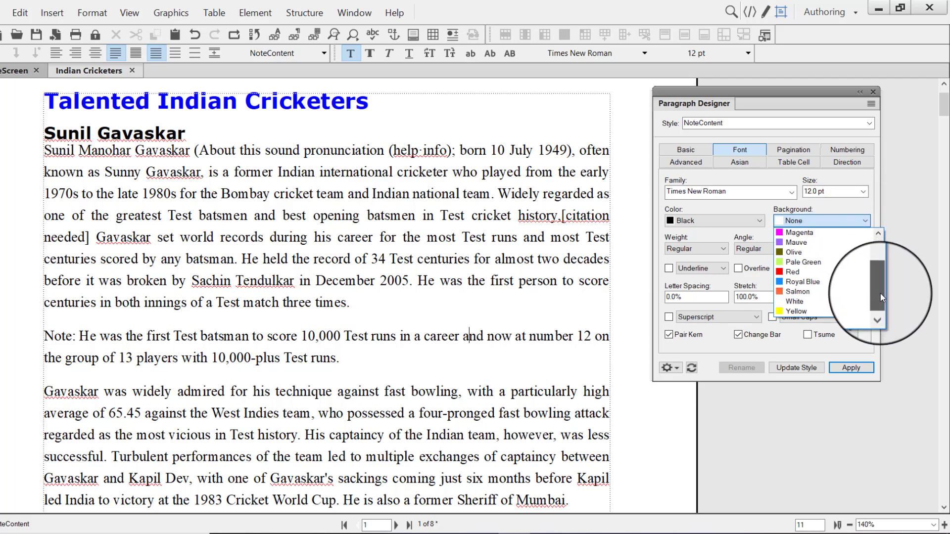
click(836, 311)
click(796, 368)
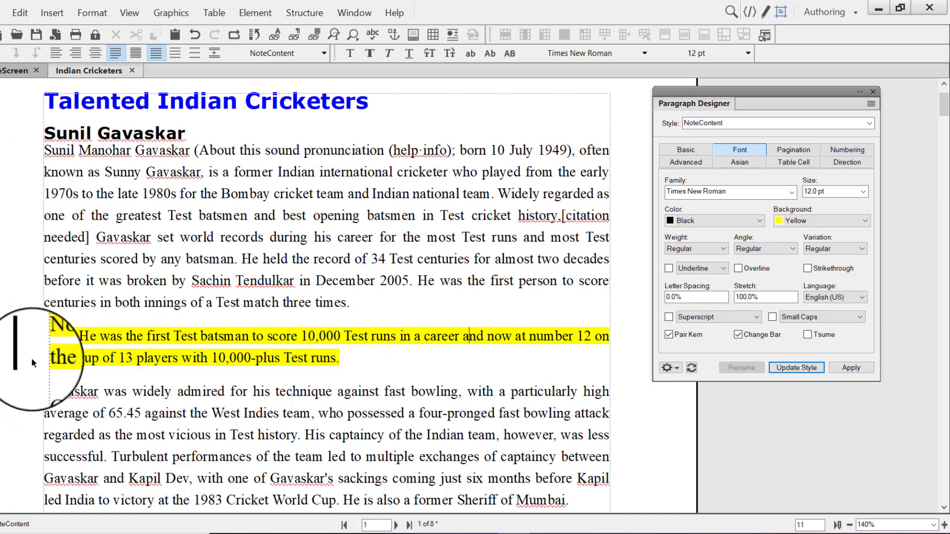
Split the page 2 paragraph before "His debut in ODI Cricket" and call up the paragraph style choices for the new paragraph.
scroll(388, 367, down, 8)
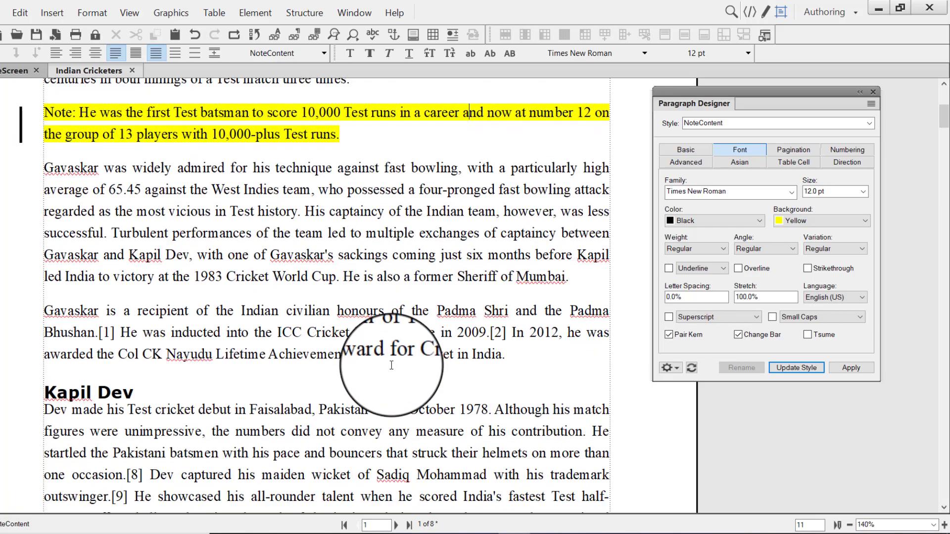
scroll(390, 360, down, 4)
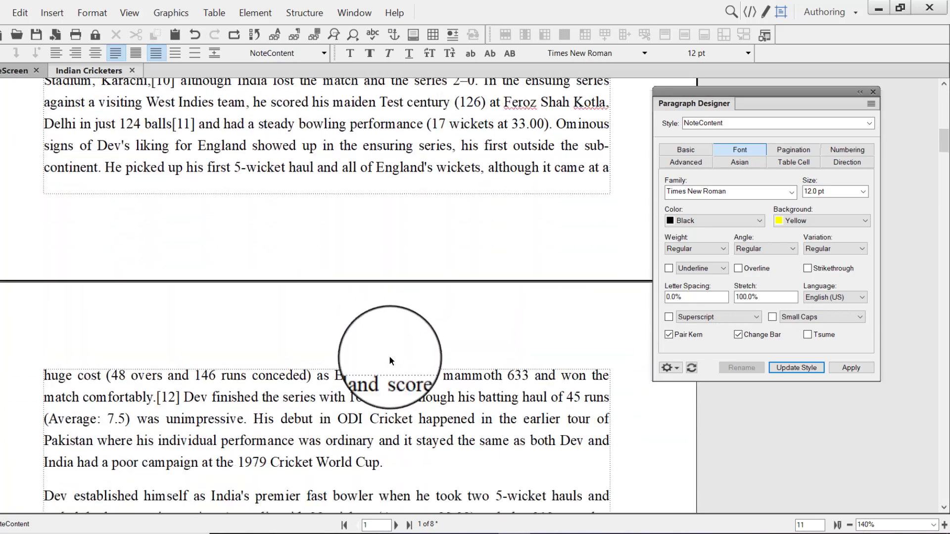
click(256, 385)
key(Return)
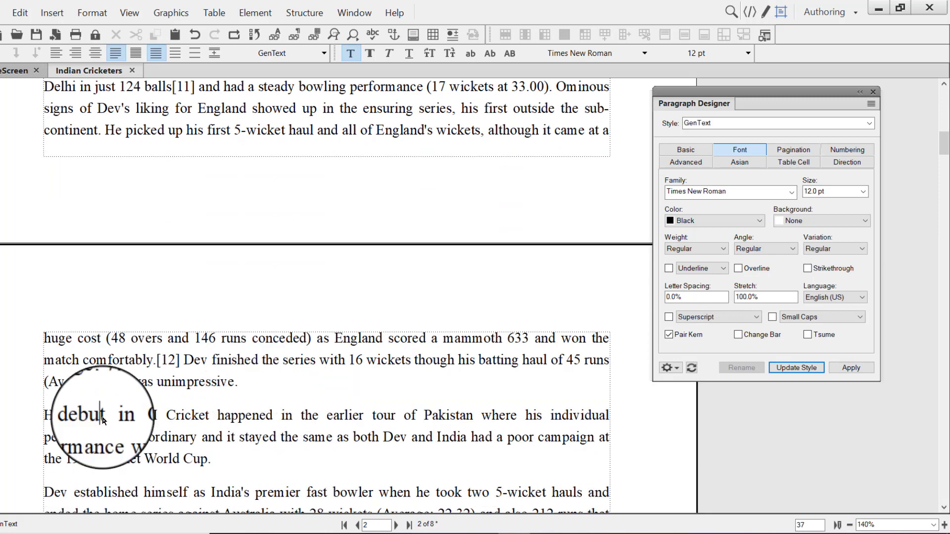
click(869, 124)
click(871, 124)
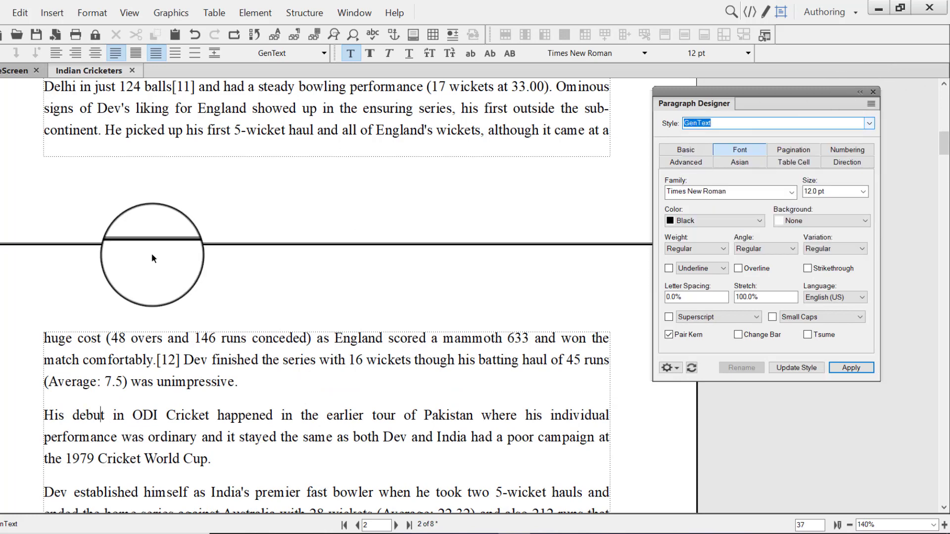
key(ctrl+9)
Open the paragraph pagination properties and view them for the Sunil Gavaskar subheading.
click(289, 207)
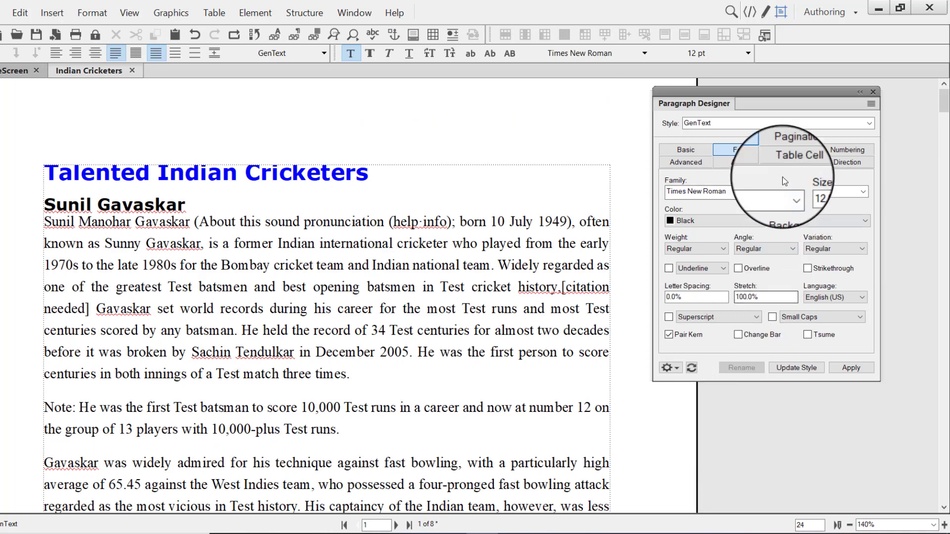
click(798, 150)
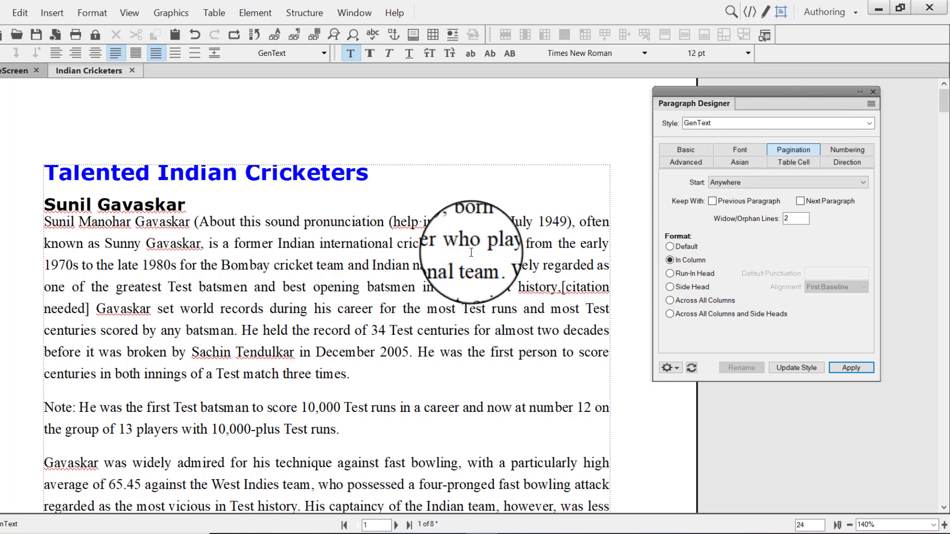
click(144, 206)
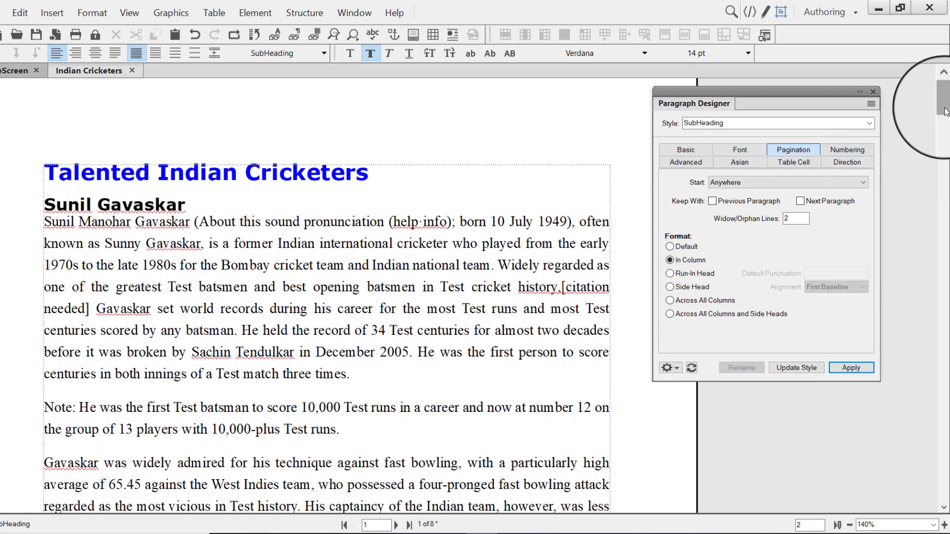
mouse_move(945, 105)
mouse_down()
mouse_move(947, 331)
mouse_move(948, 99)
mouse_up()
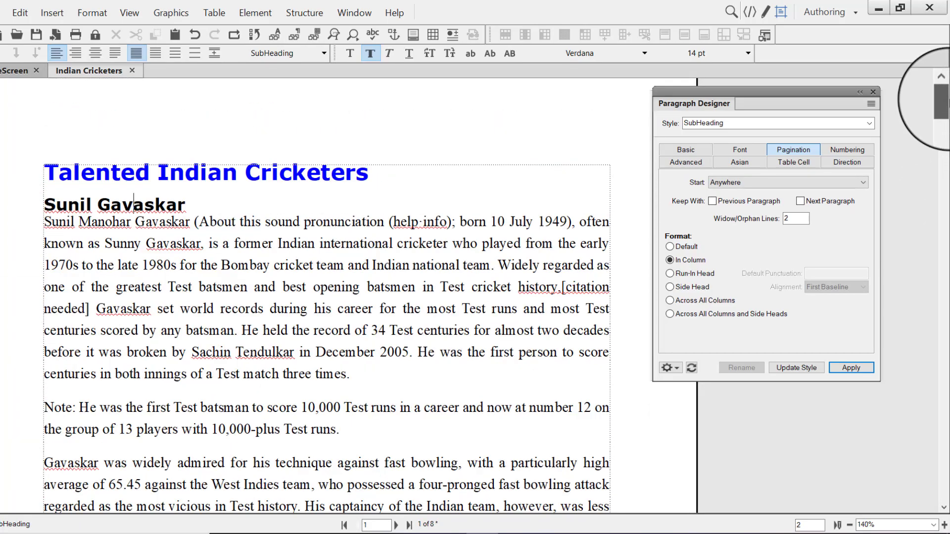
Set the SubHeading style to start at Top of Page, update the style and check the Sunil Gavaskar subheading's placement.
click(212, 206)
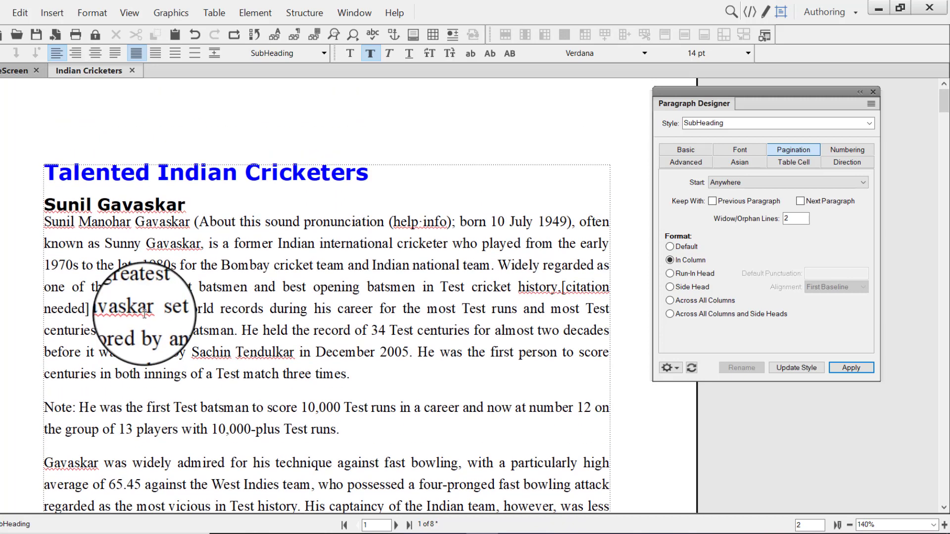
key(Left)
key(Left)
key(Left)
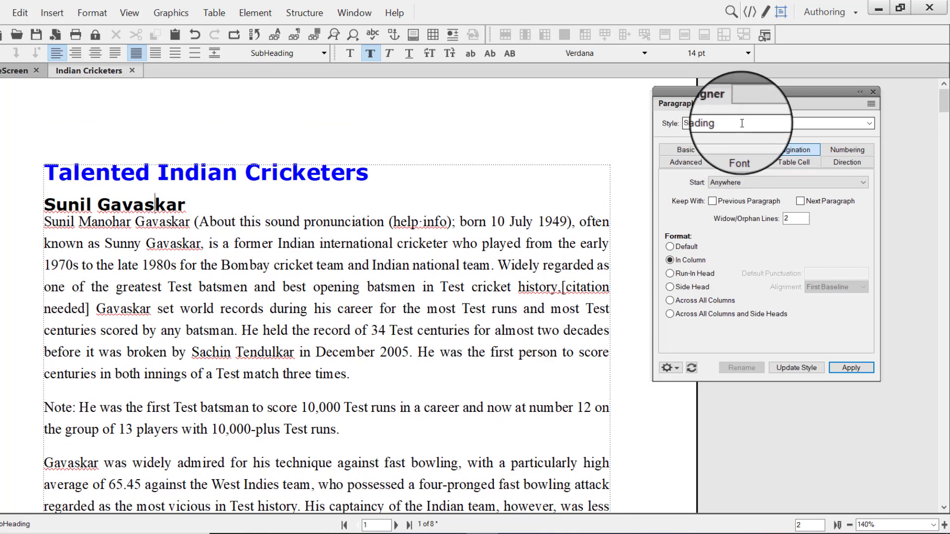
click(805, 150)
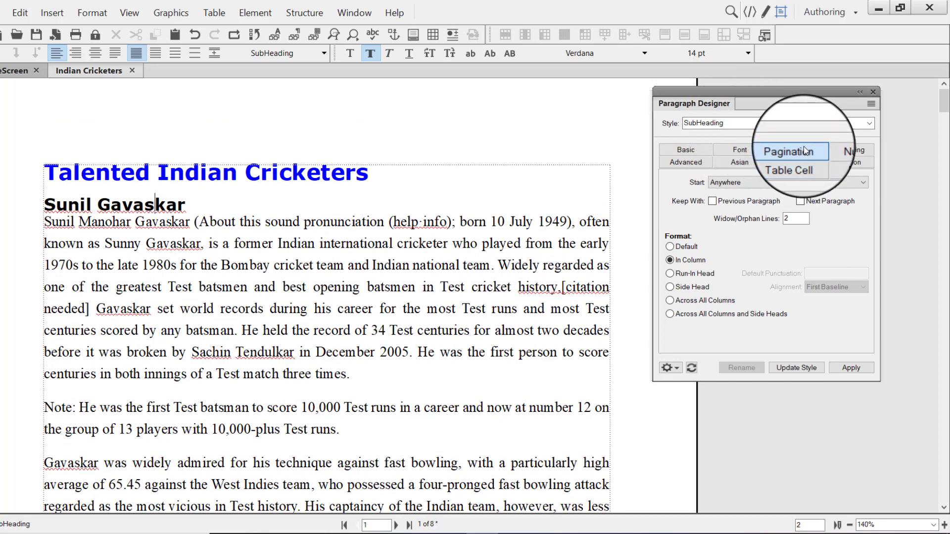
click(723, 183)
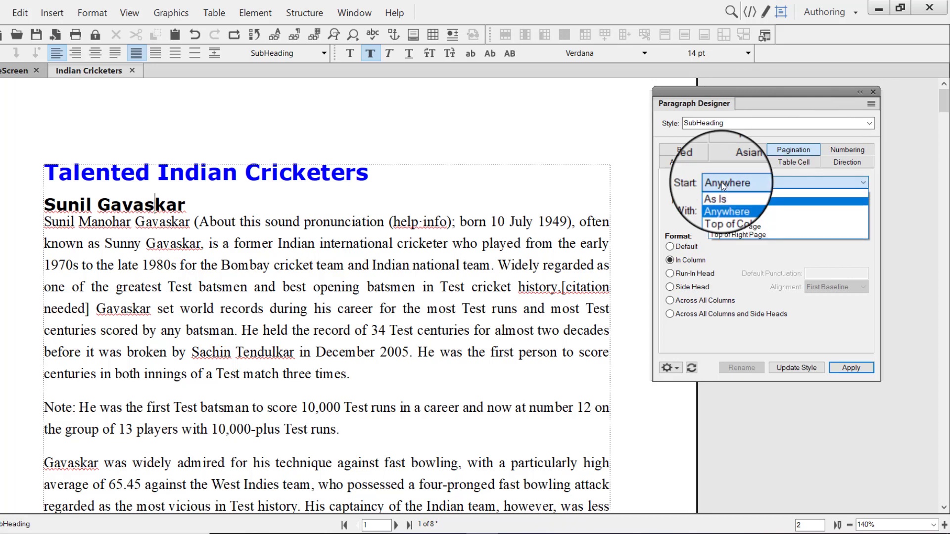
click(764, 221)
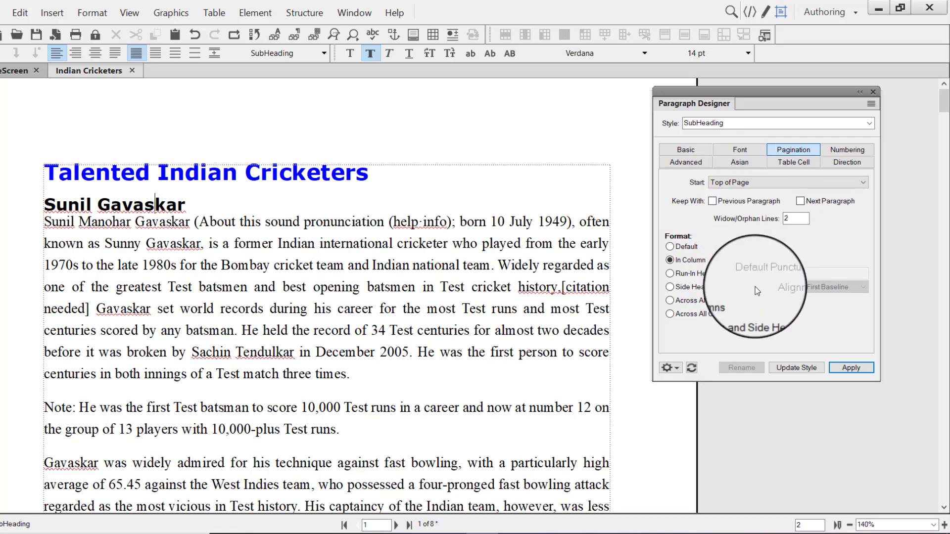
click(796, 367)
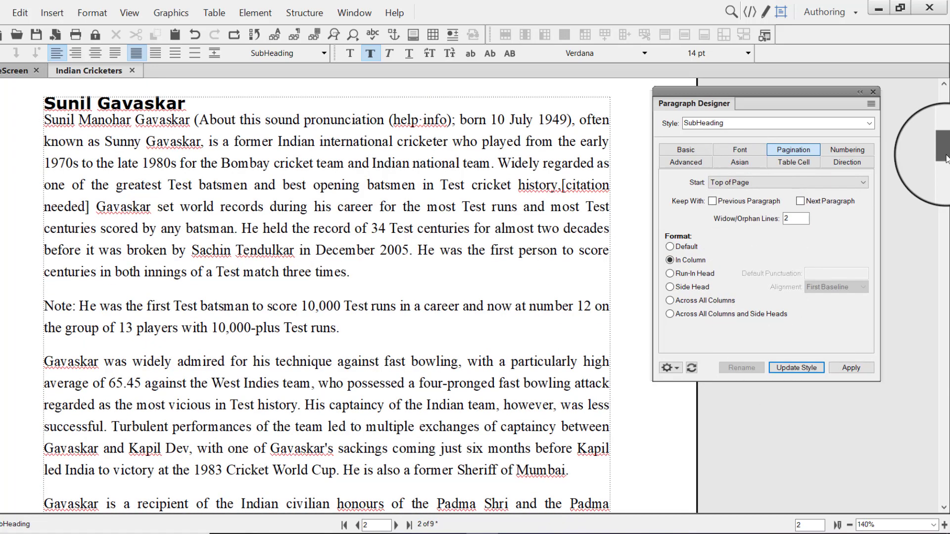
mouse_move(947, 159)
mouse_down()
mouse_move(945, 213)
mouse_move(946, 89)
mouse_move(946, 154)
mouse_up()
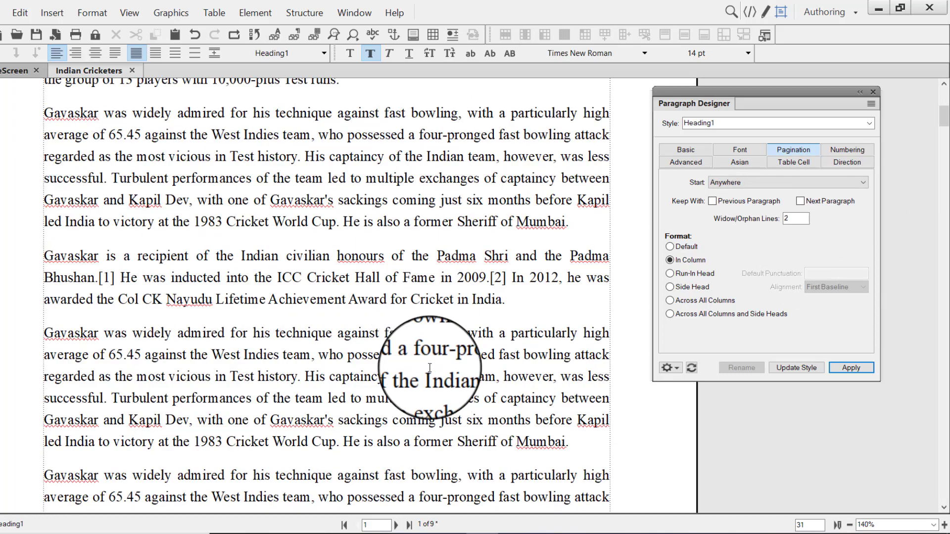
Keep the Heading1 style of the Glorious Player heading with the next paragraph and update the style.
scroll(376, 341, down, 5)
scroll(391, 390, down, 3)
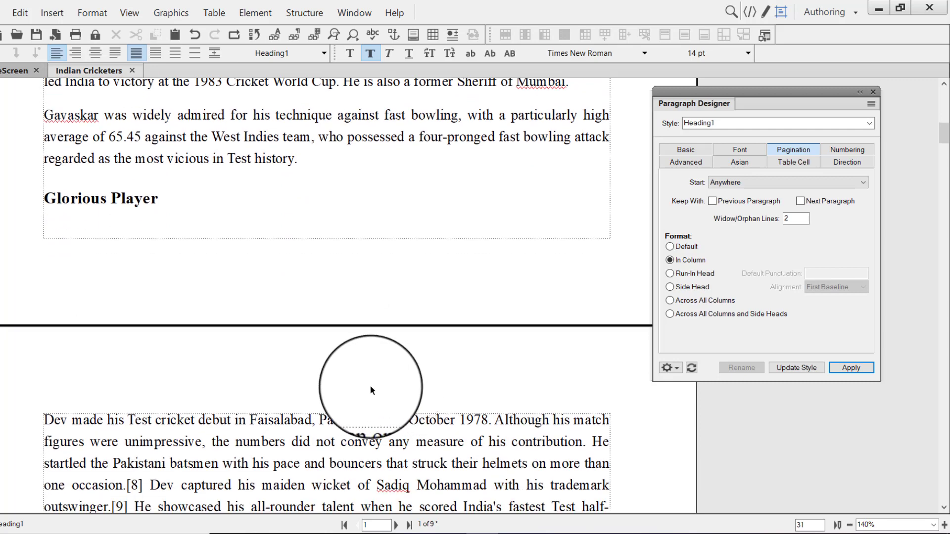
click(78, 201)
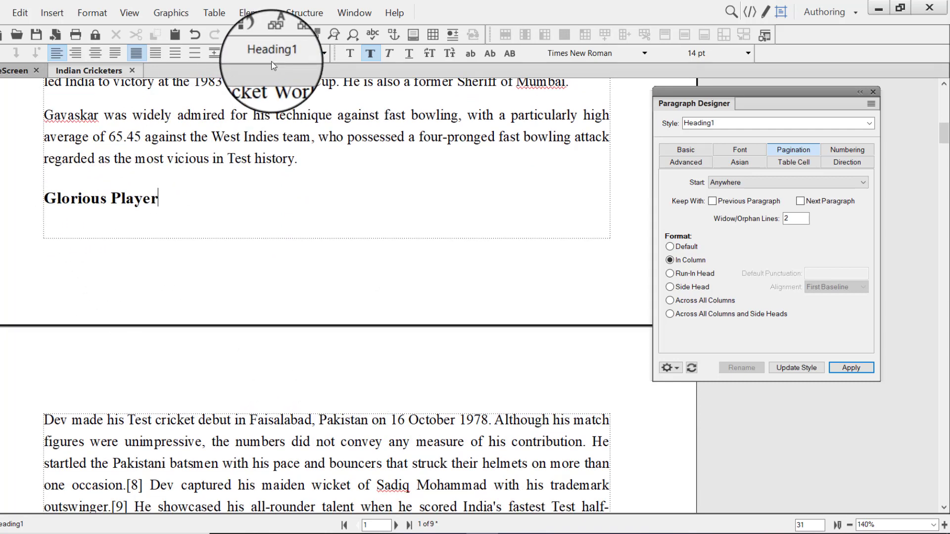
drag(140, 442, 233, 471)
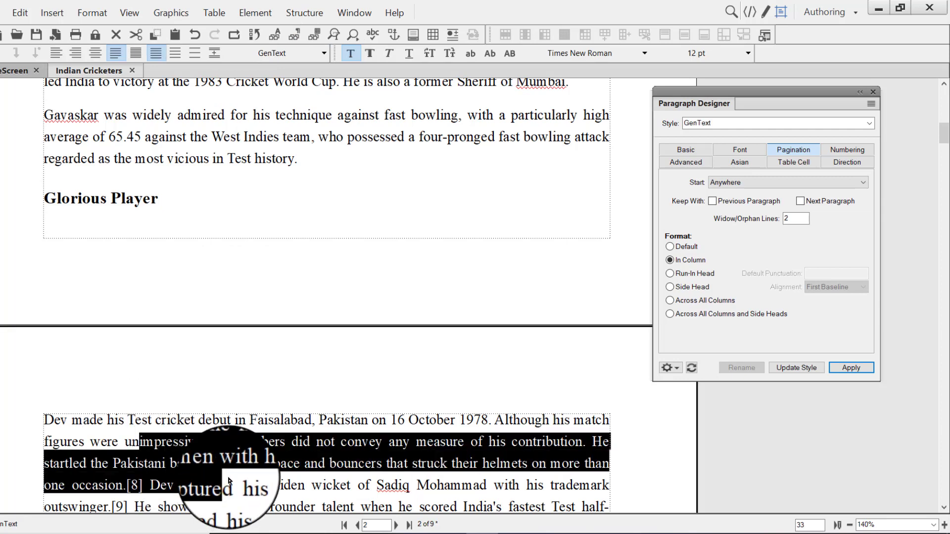
click(242, 463)
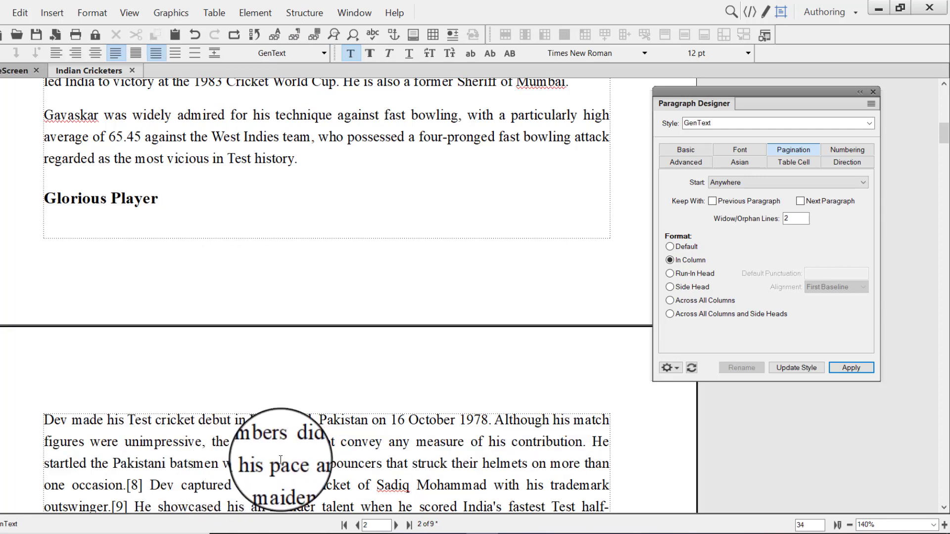
scroll(280, 461, down, 1)
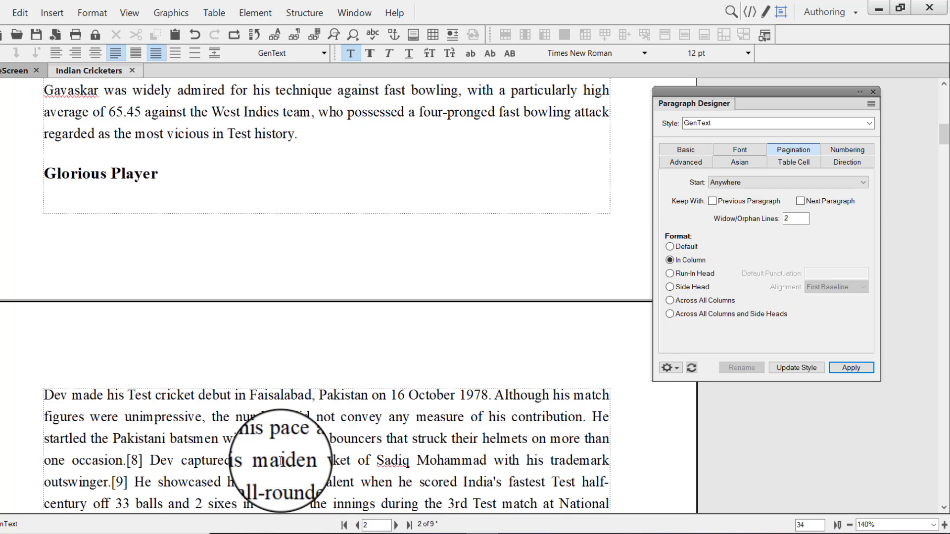
click(131, 179)
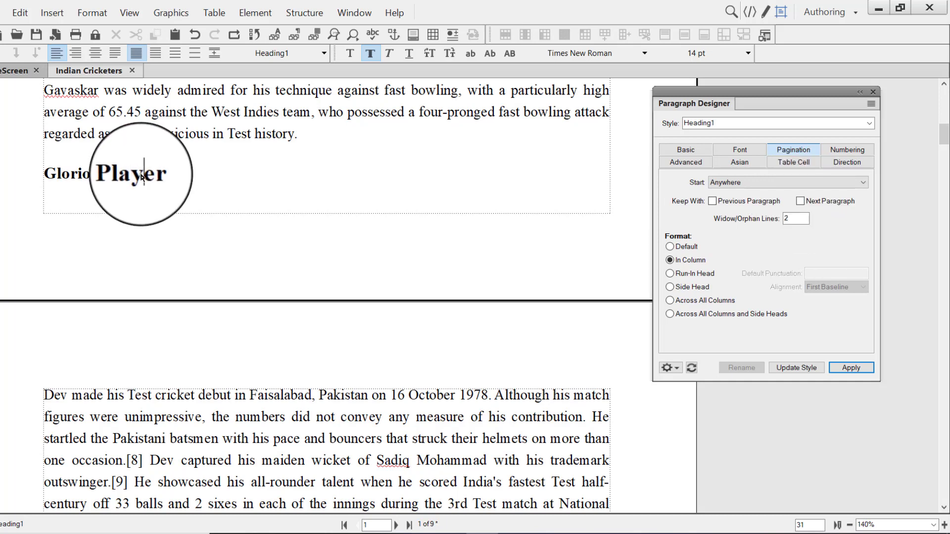
click(800, 201)
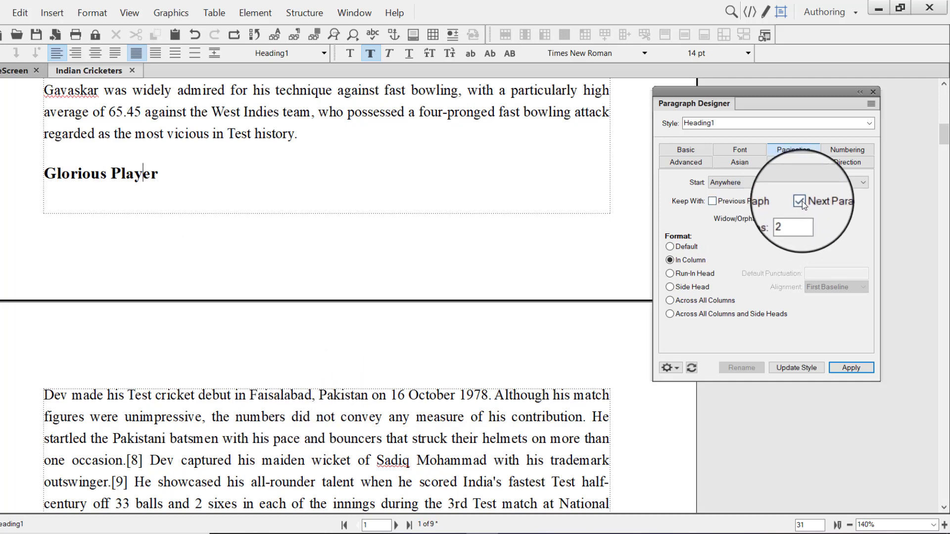
click(796, 367)
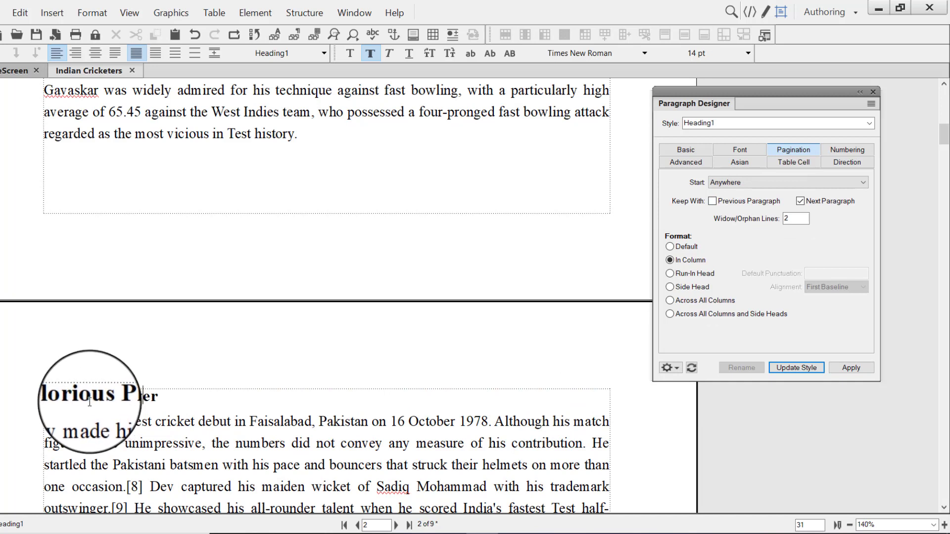
Check the paragraph below the Glorious Player heading and undo the Heading1 keep-with-next change.
click(112, 433)
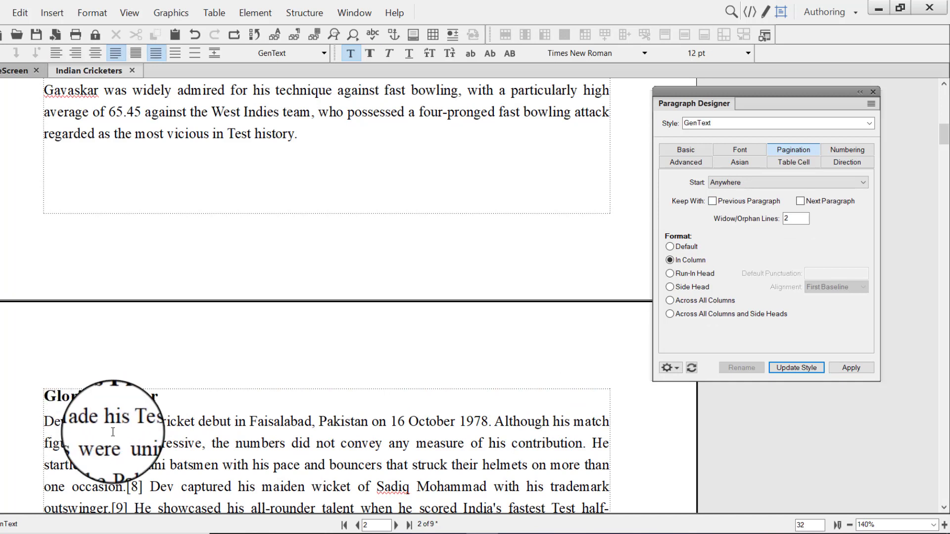
click(235, 413)
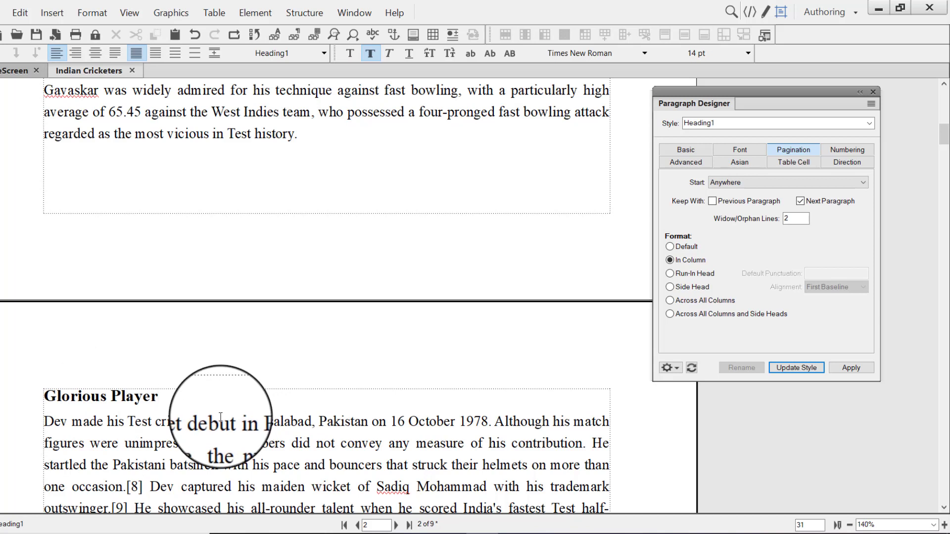
key(ctrl+z)
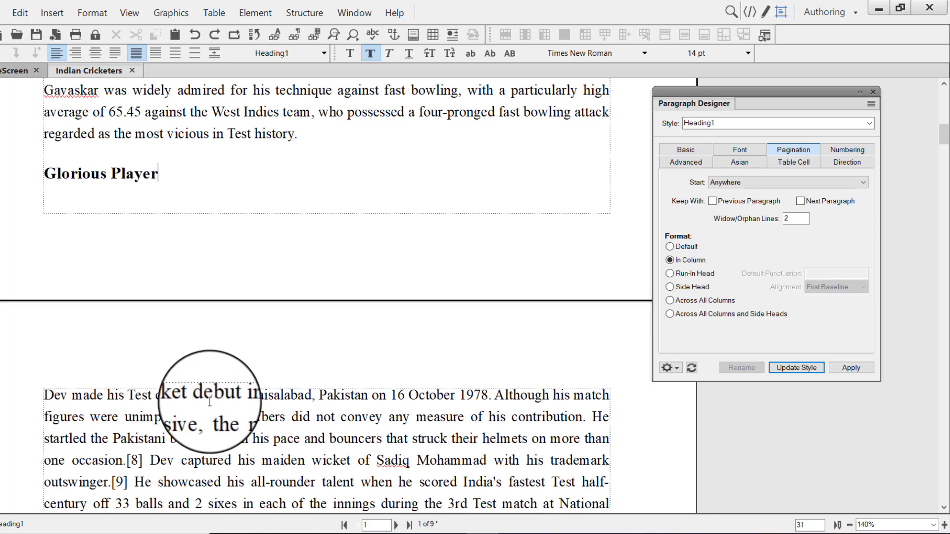
Keep the GenText style of the paragraph below Glorious Player with the previous paragraph and update the style.
click(162, 424)
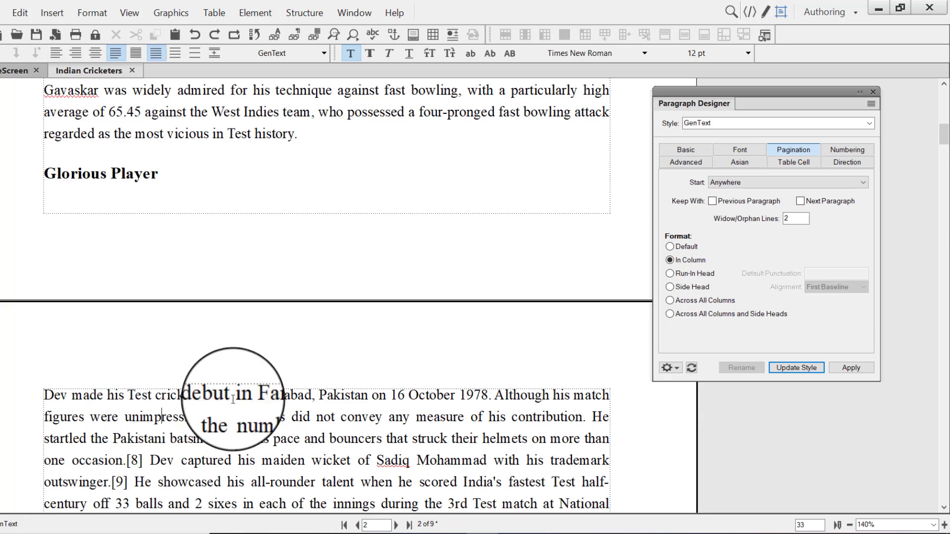
click(713, 202)
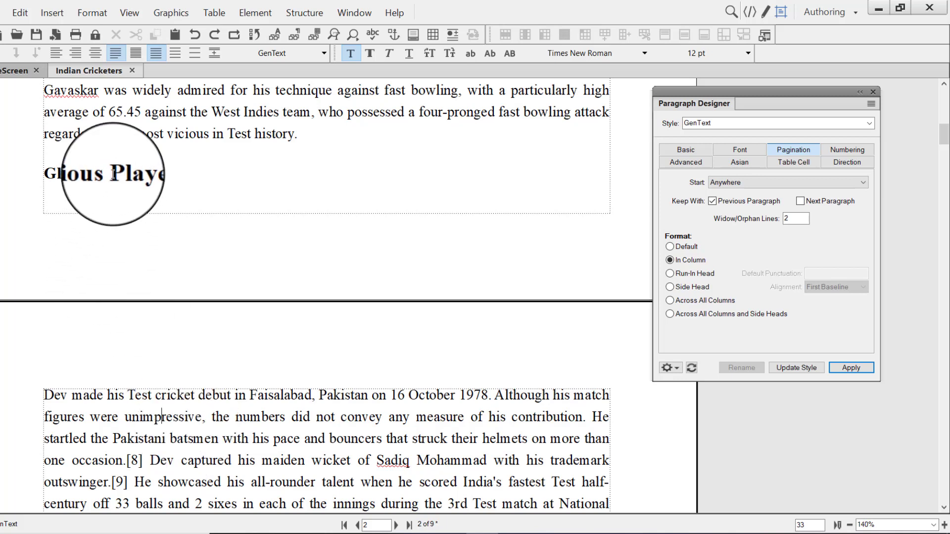
click(802, 370)
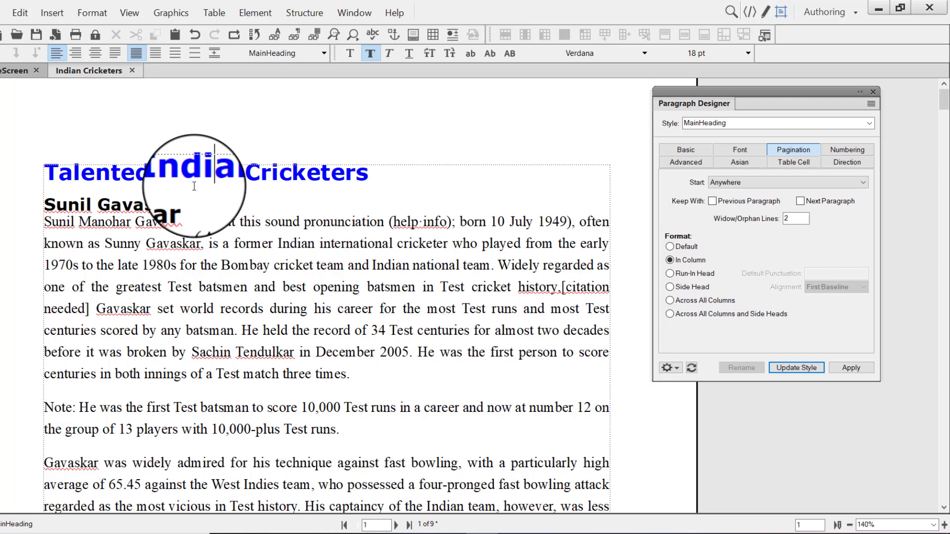
Enable room for side heads in the column layout, update the entire flow and review the resulting pages.
click(180, 173)
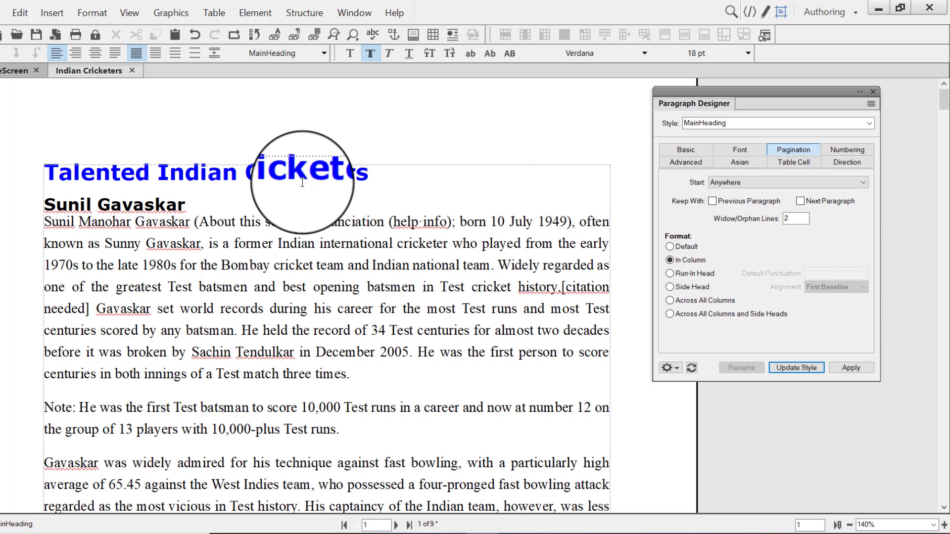
click(92, 14)
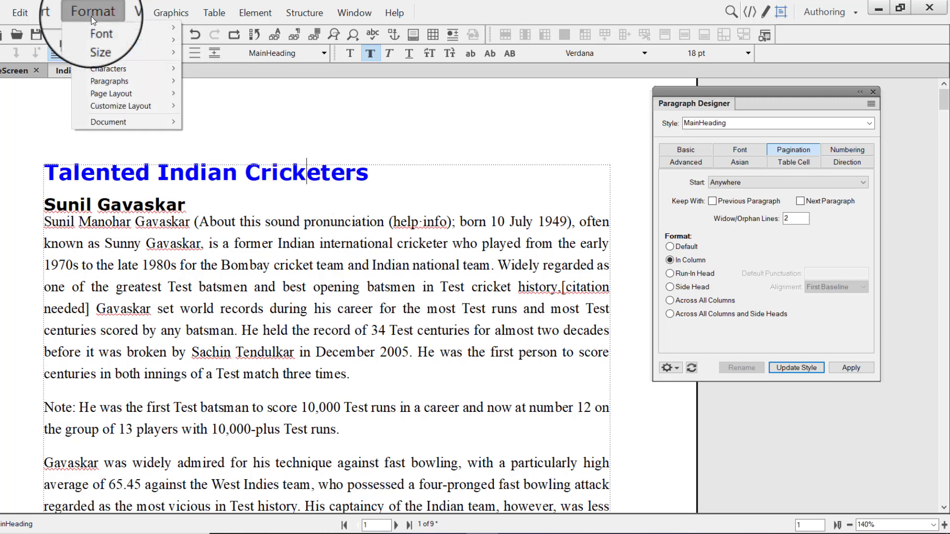
mouse_move(147, 106)
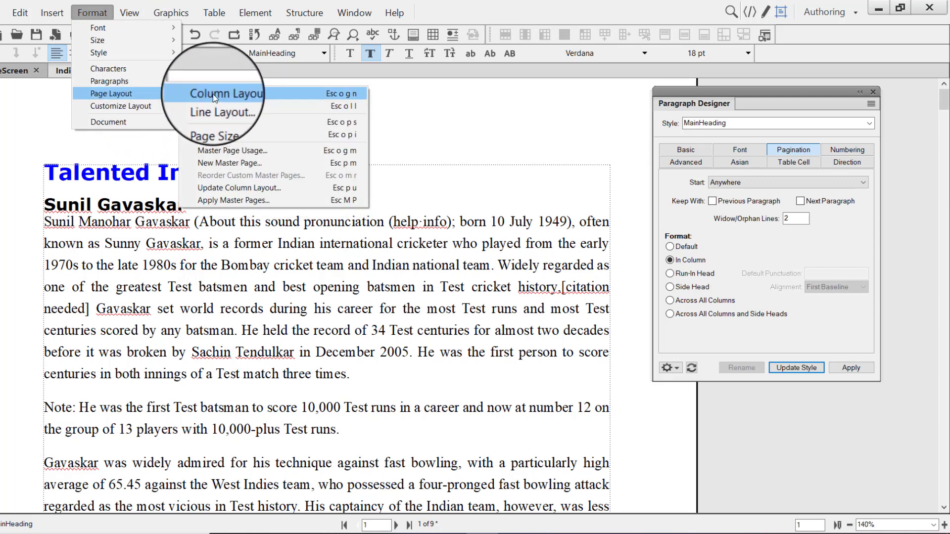
click(213, 94)
click(458, 181)
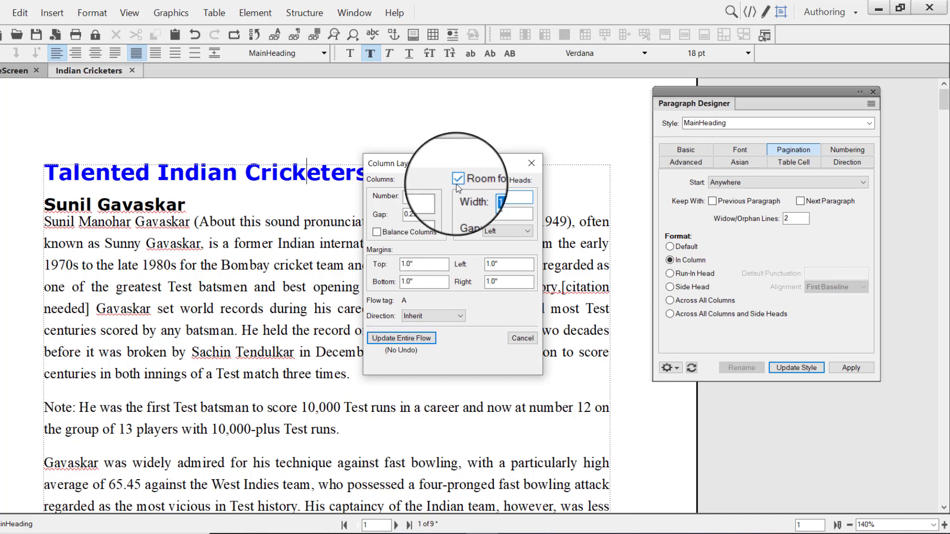
click(416, 339)
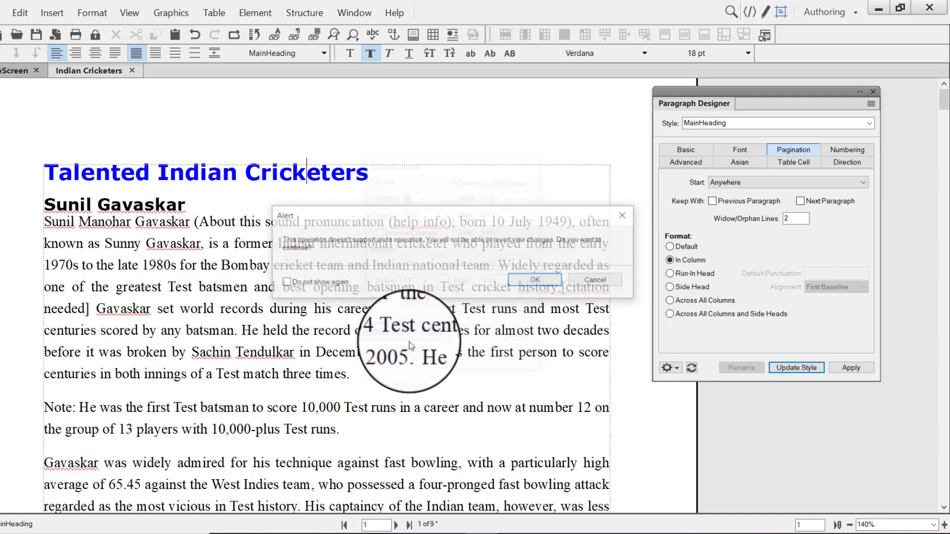
click(531, 284)
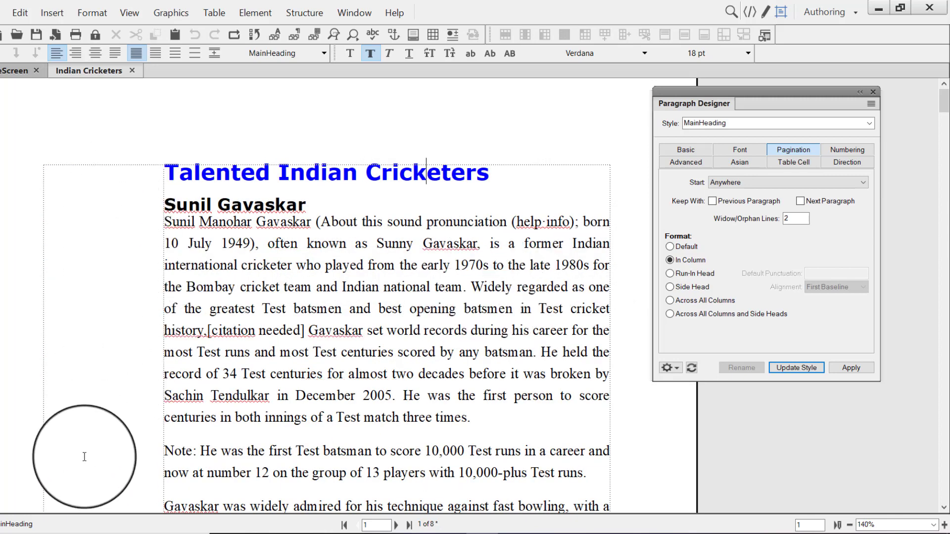
scroll(102, 414, down, 1)
scroll(103, 415, down, 4)
scroll(92, 419, up, 5)
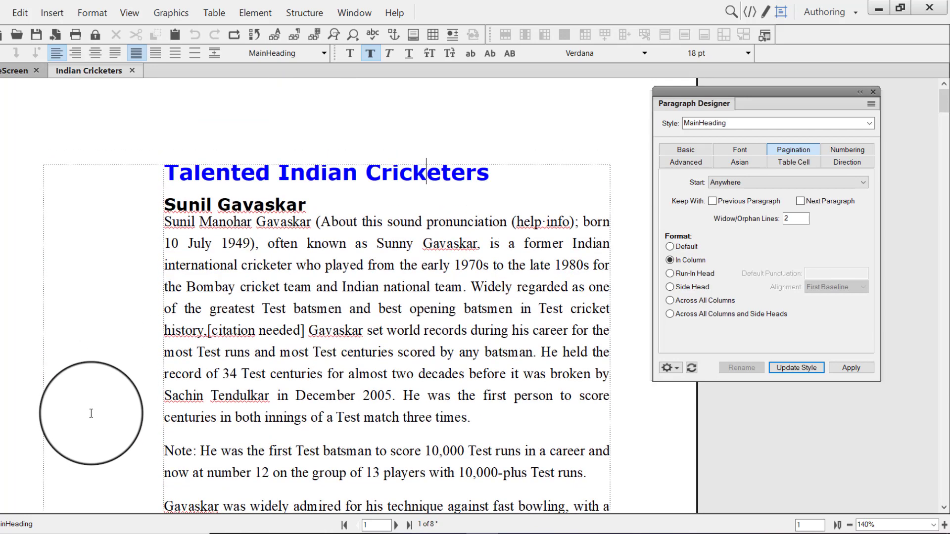
Set the MainHeading style's pagination format to Side Head, update the style and compare the side head with the body column.
click(244, 238)
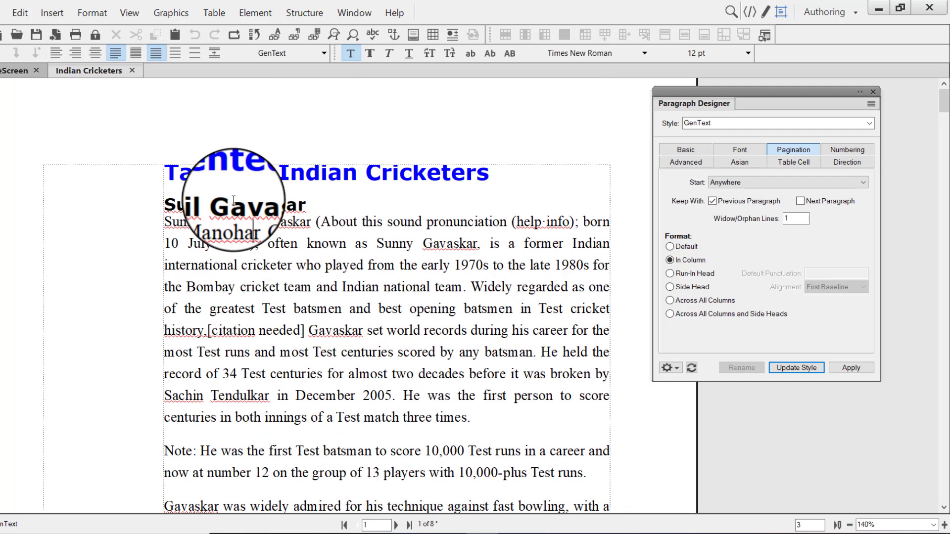
click(231, 172)
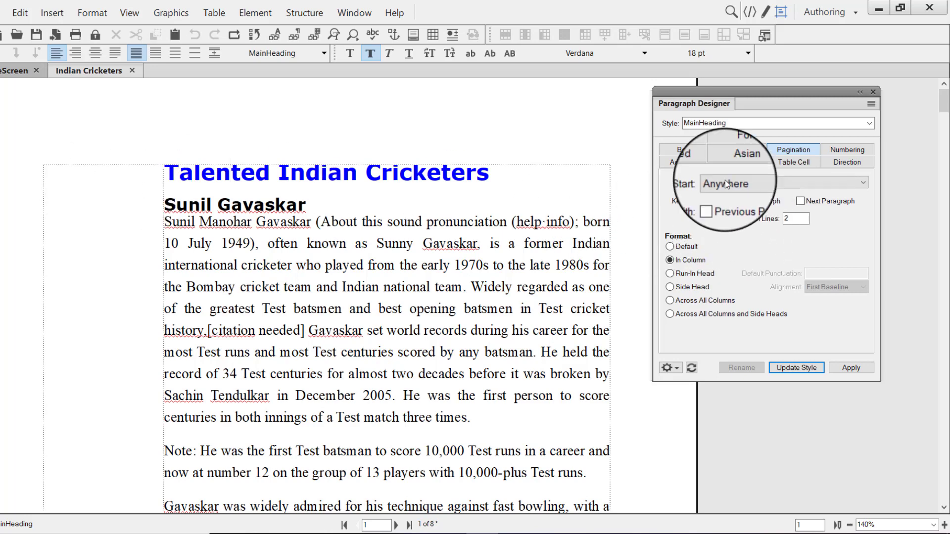
click(670, 287)
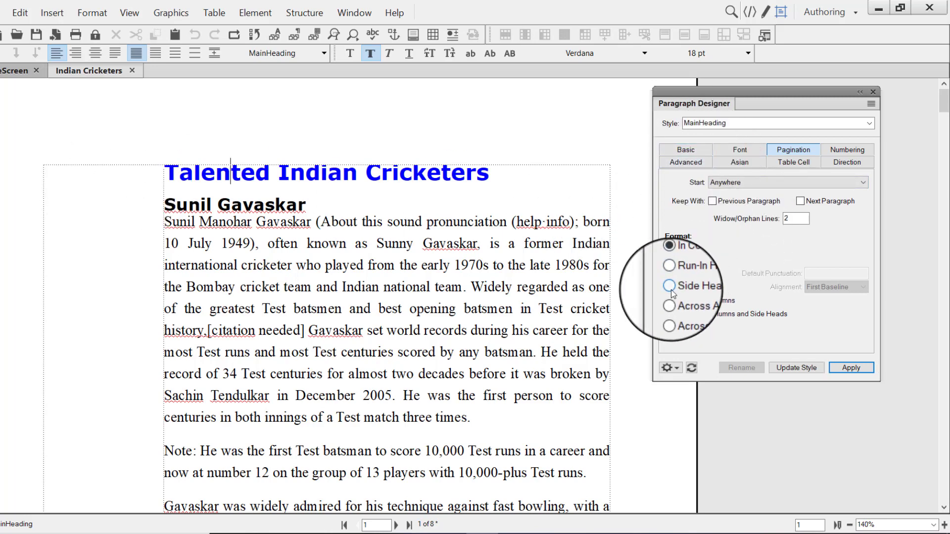
click(791, 367)
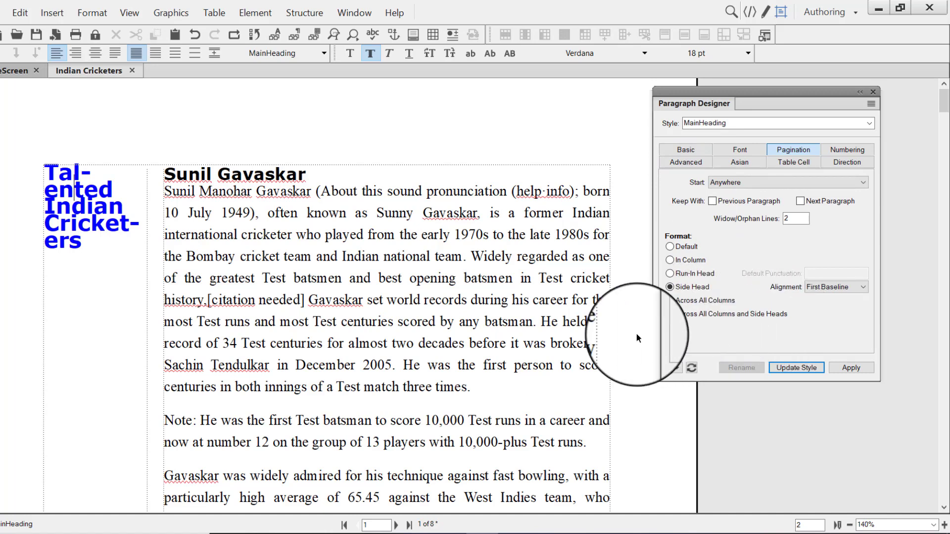
click(168, 176)
drag(164, 192, 591, 456)
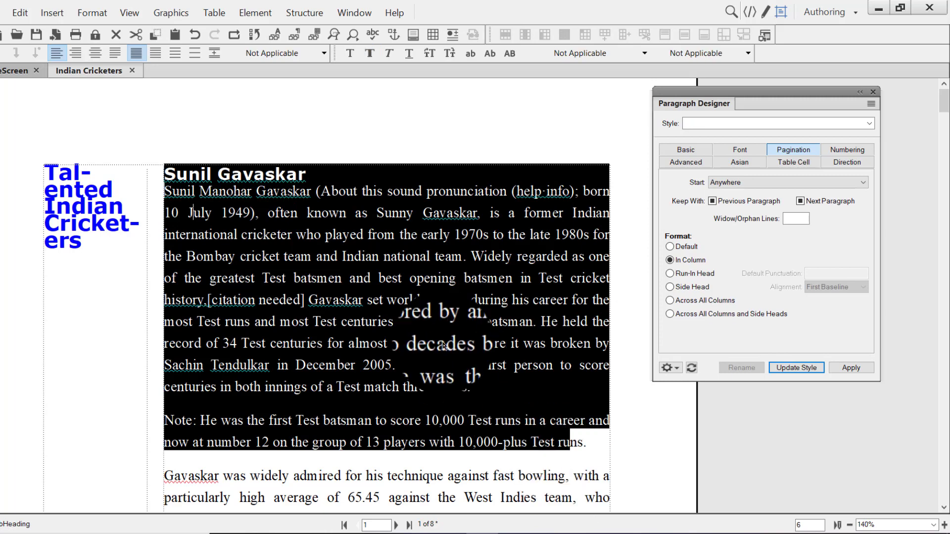
click(444, 344)
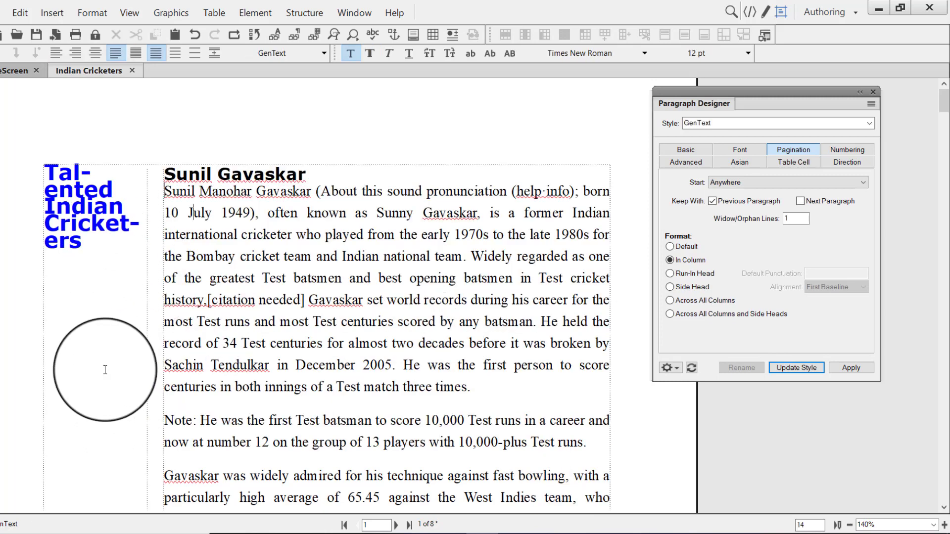
click(94, 228)
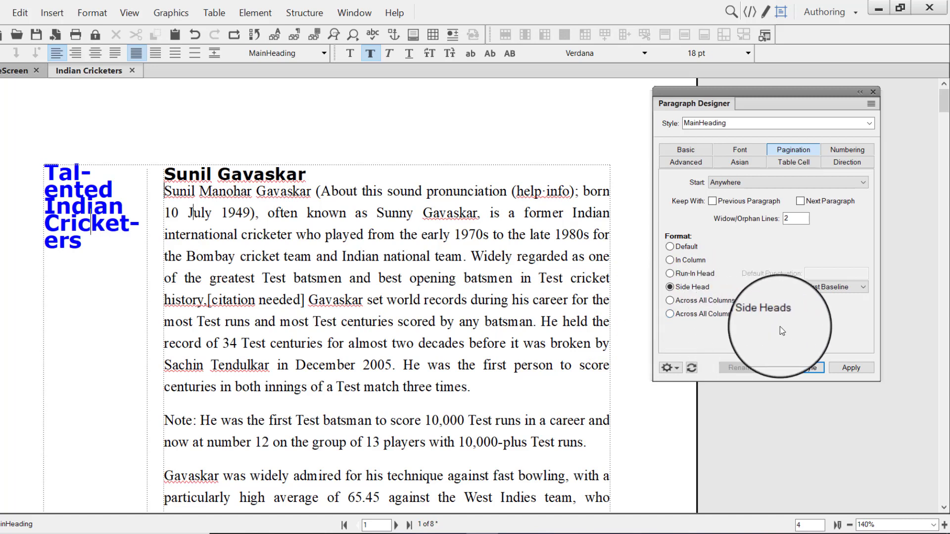
Set the MainHeading style's pagination format to Across All Columns and Side Heads and update the style.
click(684, 317)
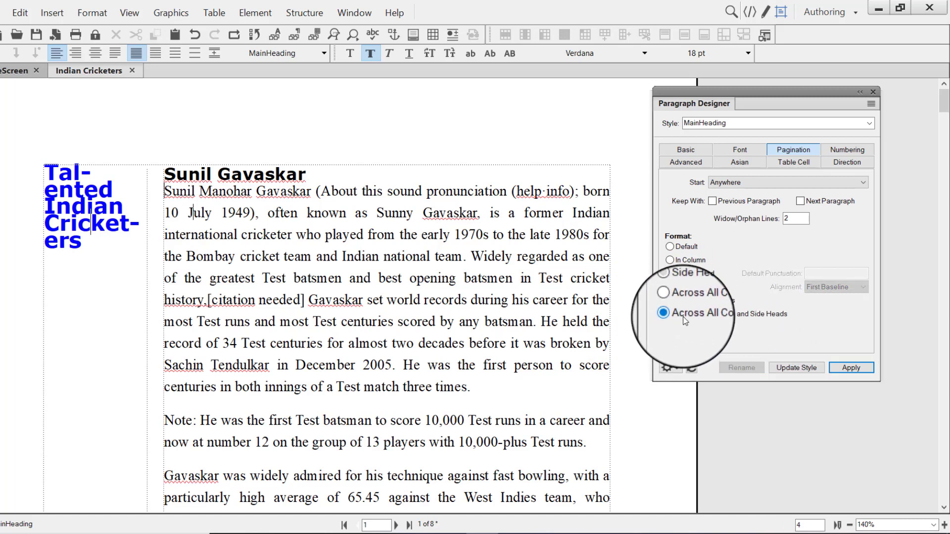
click(800, 372)
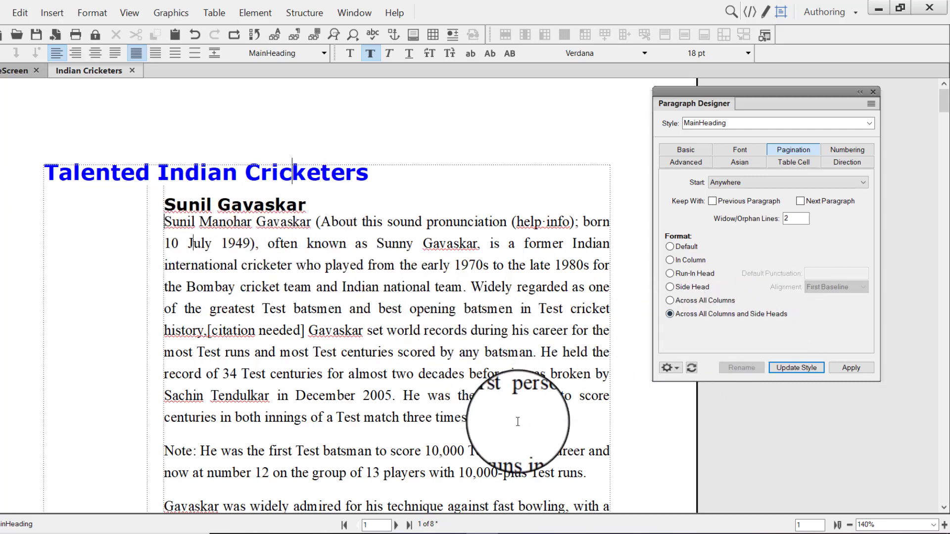
Set the SubHeading style of the Sunil Gavaskar heading to the Side Head pagination format and update the style.
click(195, 208)
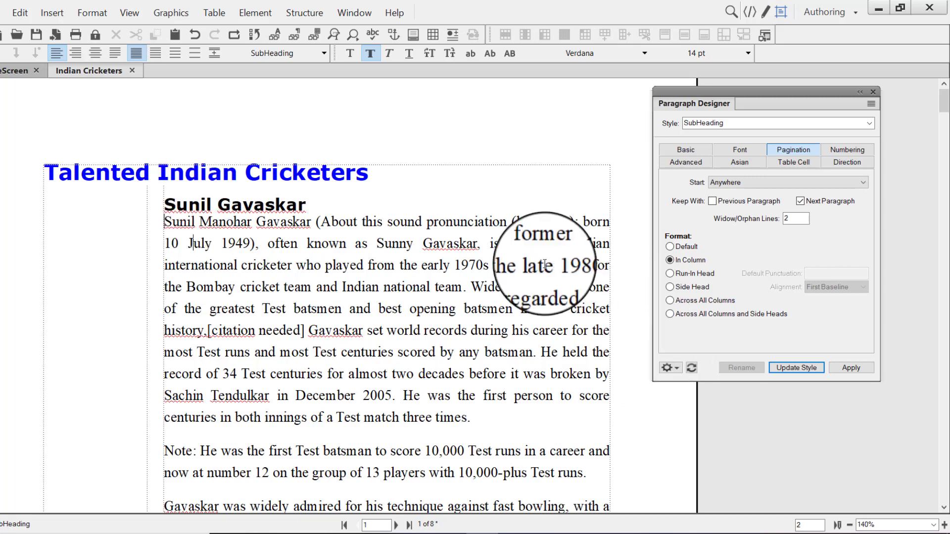
click(682, 289)
click(796, 370)
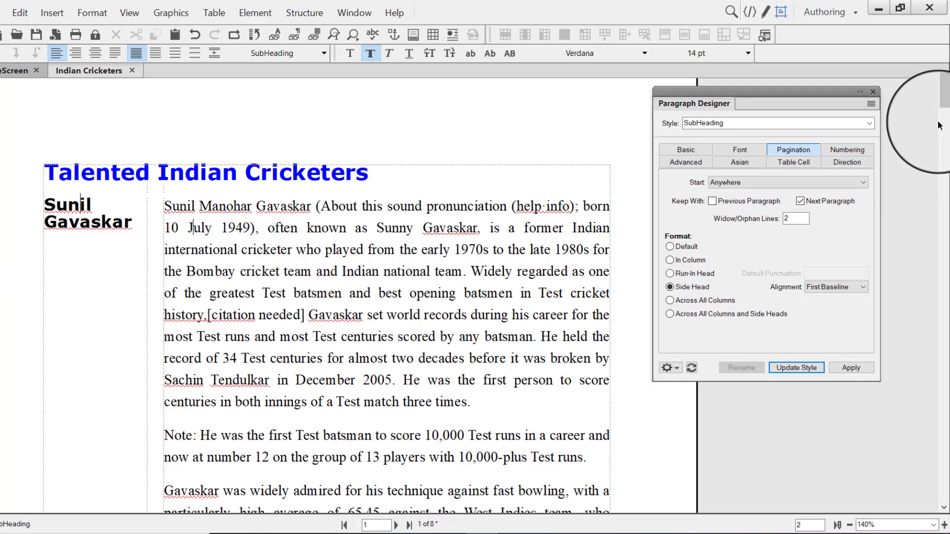
Suppress hyphenation of Dravid and Laxman in the Rahul Dravid and VVS Laxman side heads.
drag(945, 106, 946, 206)
drag(941, 215, 942, 271)
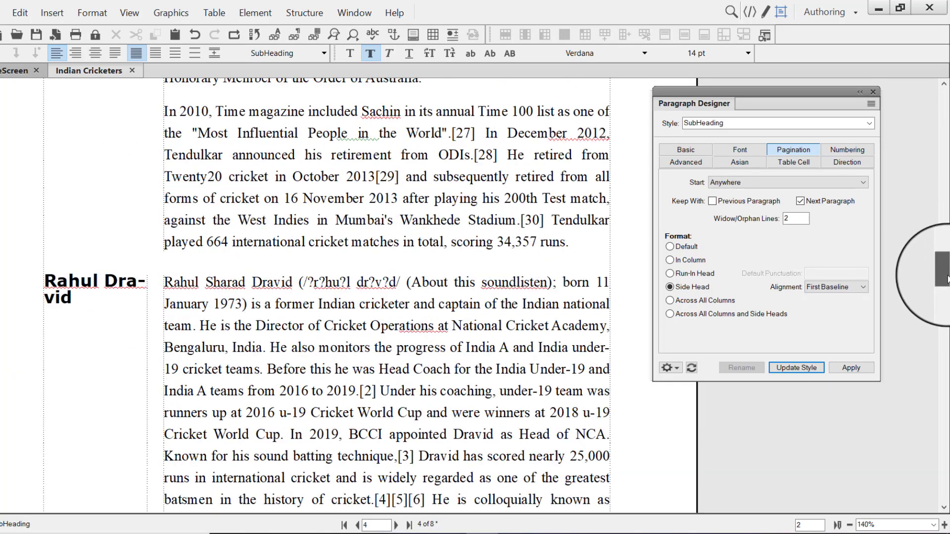
click(108, 283)
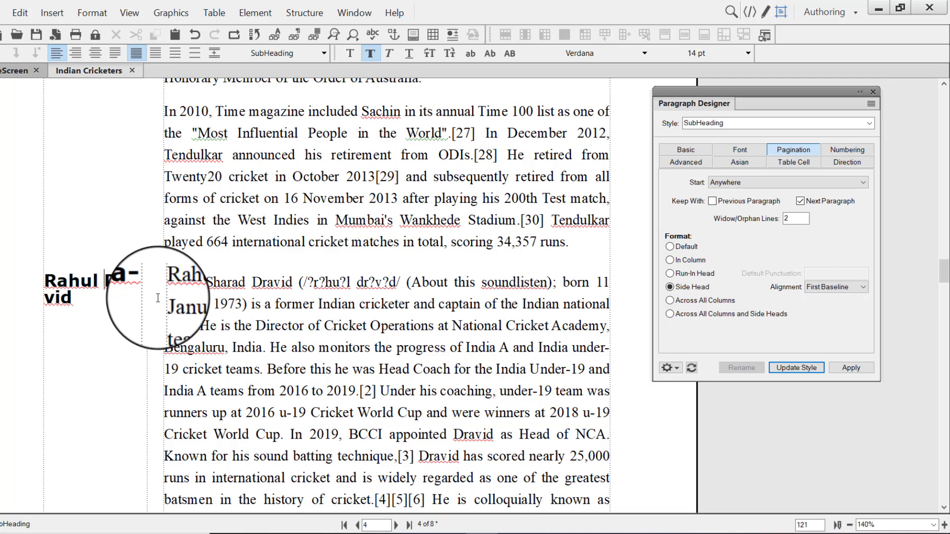
key(Escape)
key(n)
key(s)
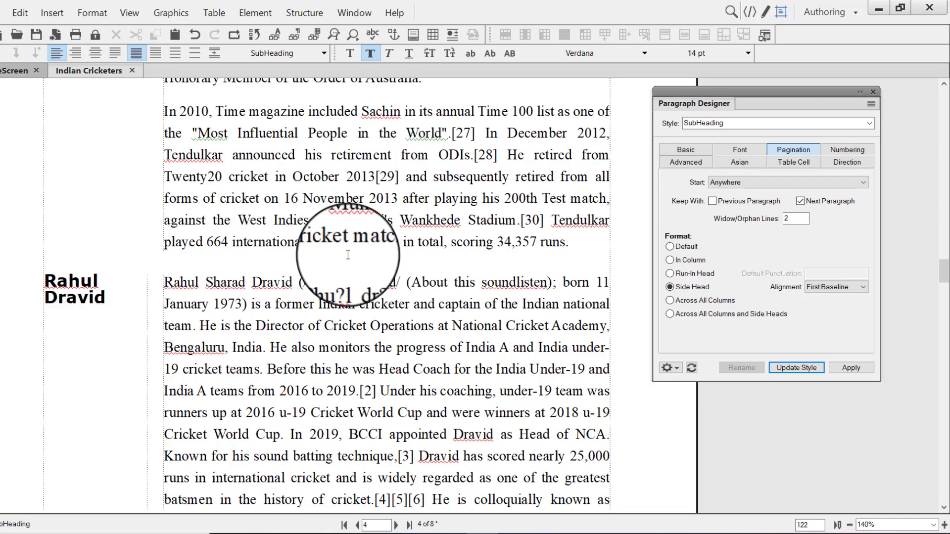
drag(942, 271, 943, 329)
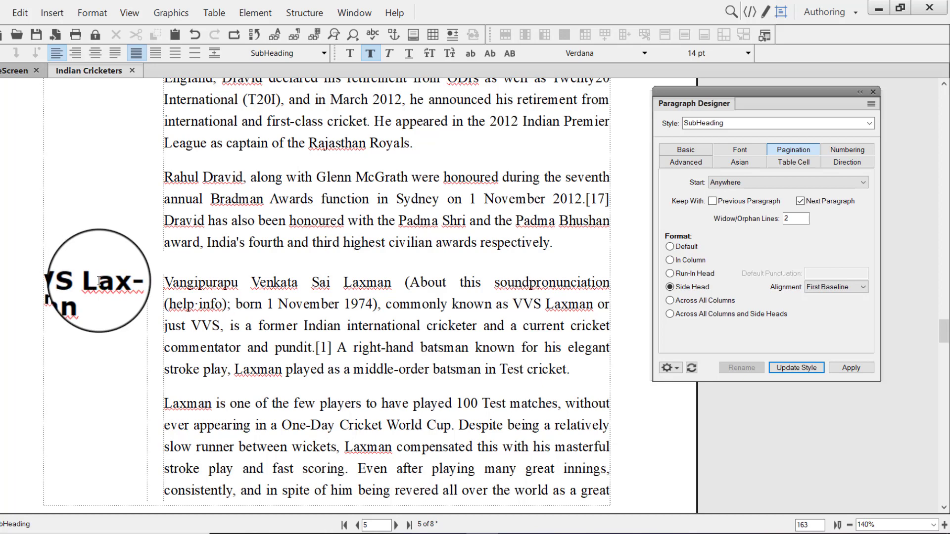
key(Escape)
key(n)
key(s)
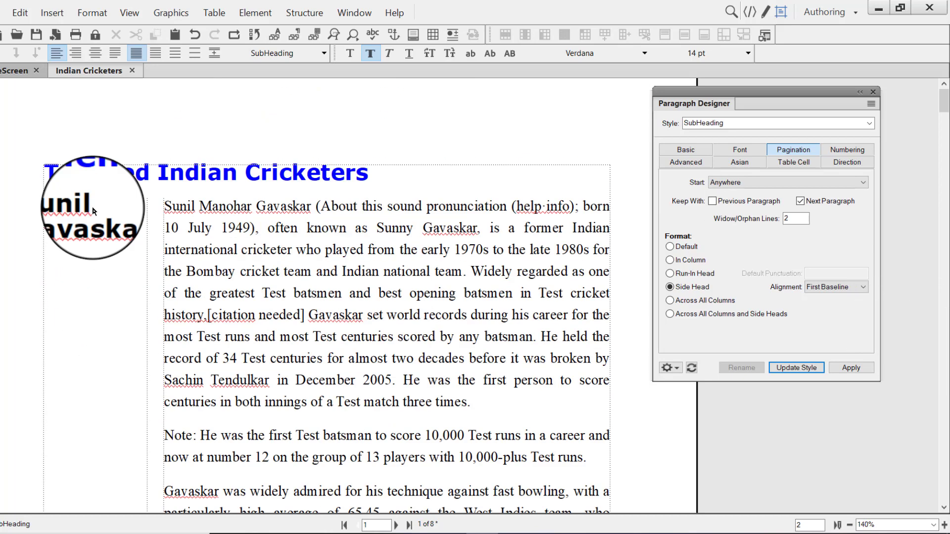
Set the SubHeading style's pagination format to Across All Columns and Side Heads, update the style and move the Paragraph Designer off the page.
click(678, 317)
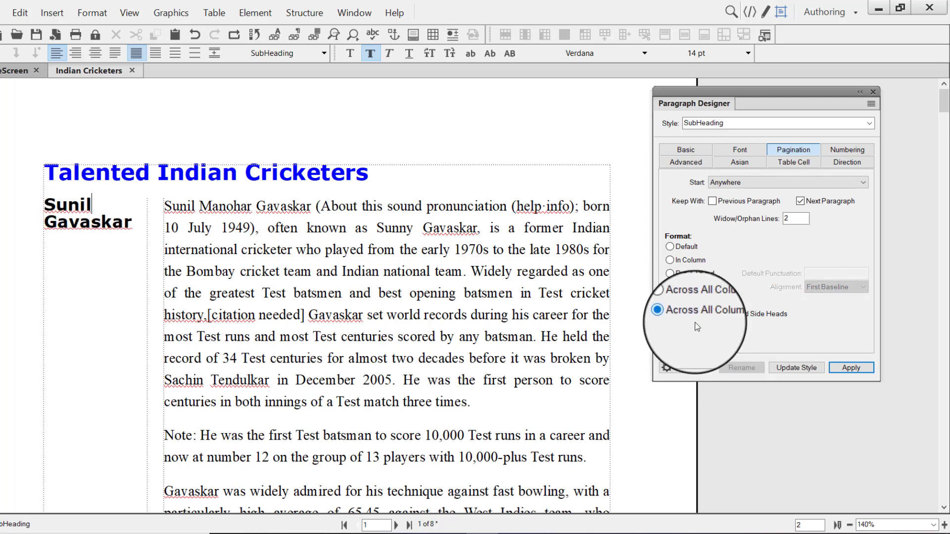
click(791, 368)
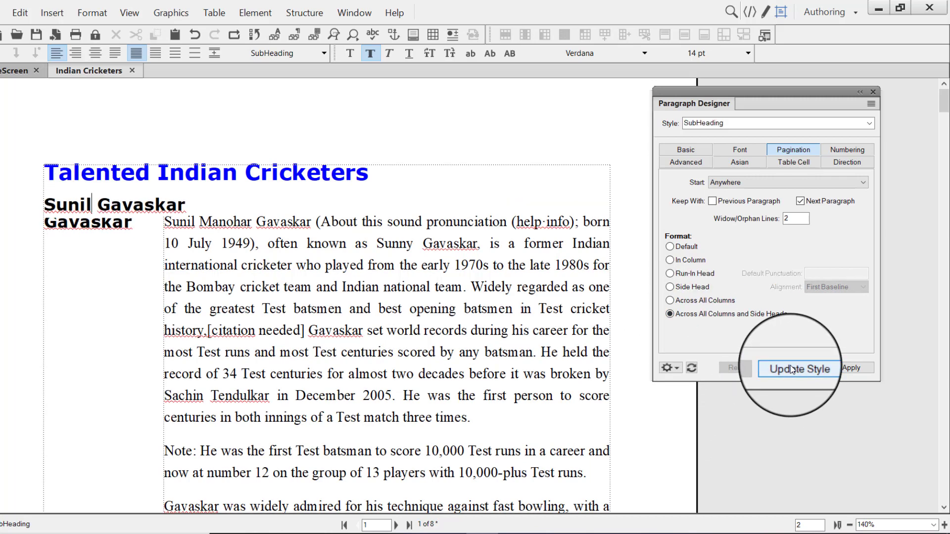
drag(703, 92, 759, 105)
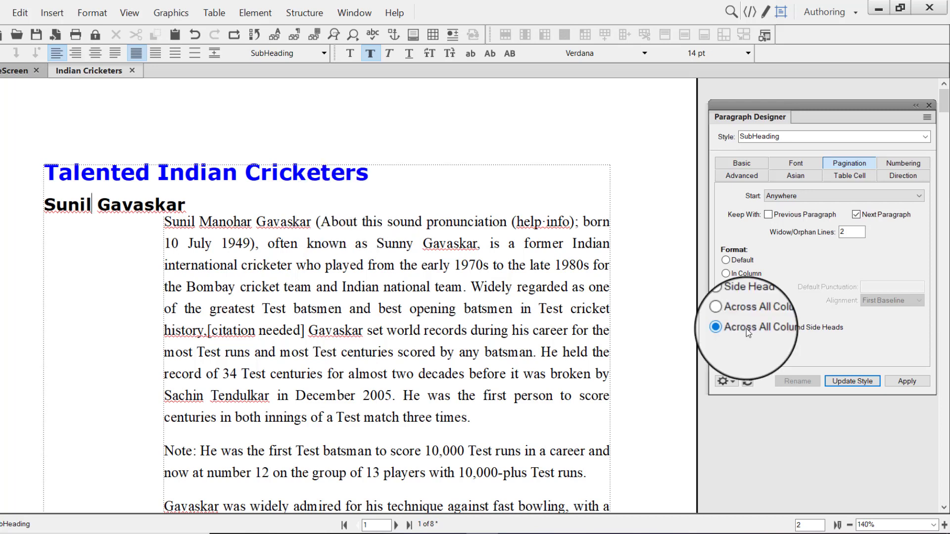
Review the SubHeading style's autonumbering properties and its advanced hyphenation and word spacing properties.
click(886, 165)
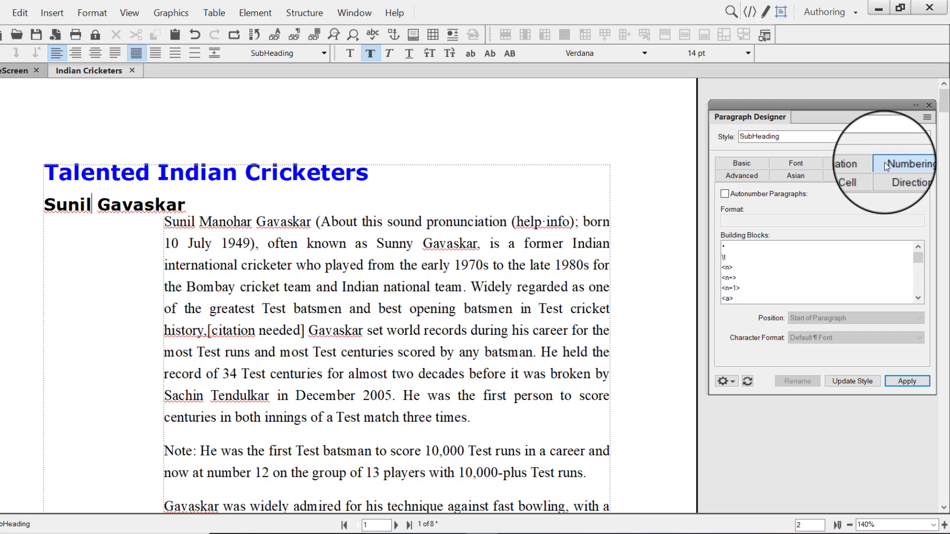
click(745, 175)
click(745, 206)
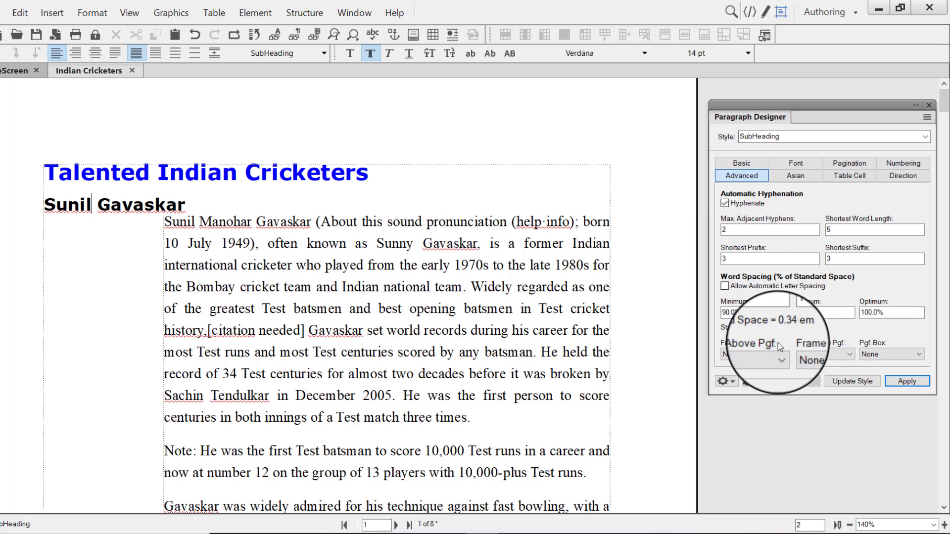
Set the SubHeading style's frame above the paragraph to Double Line and update the style.
click(218, 178)
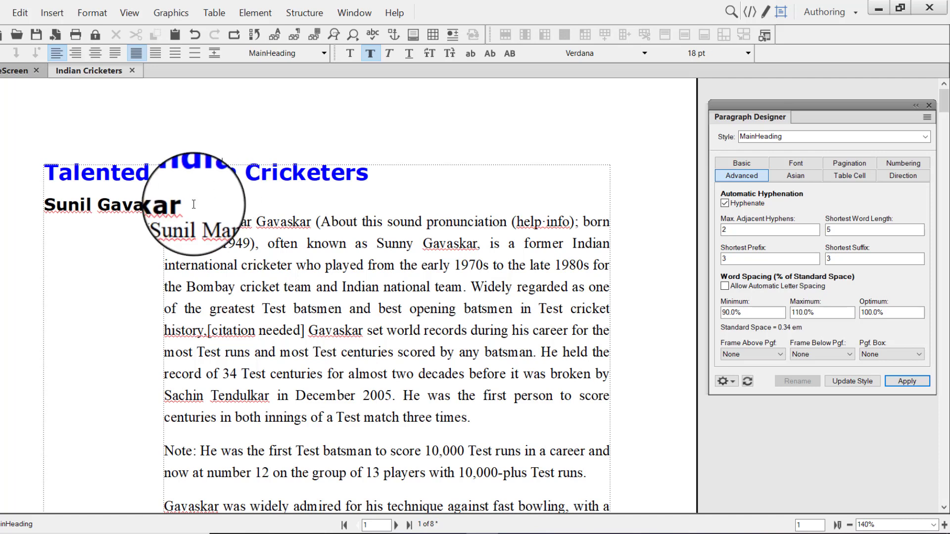
click(142, 209)
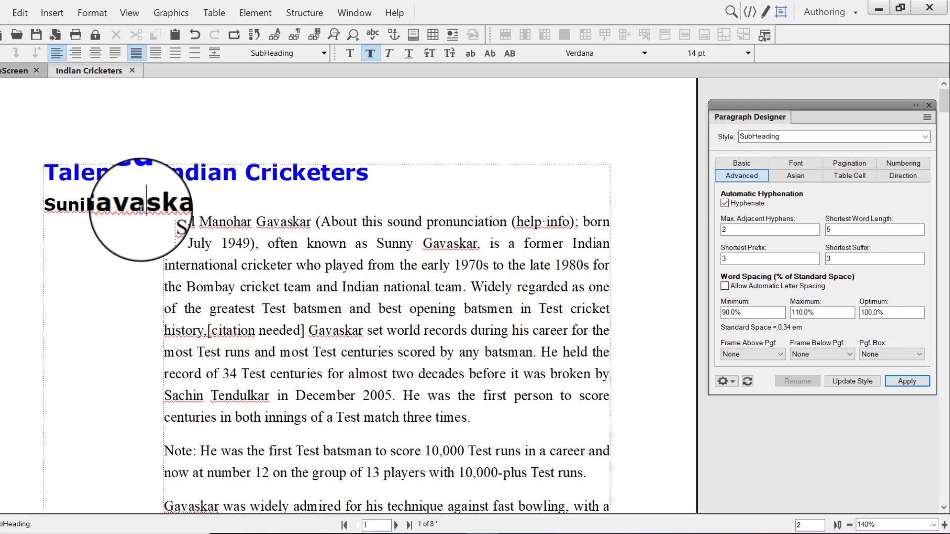
click(779, 355)
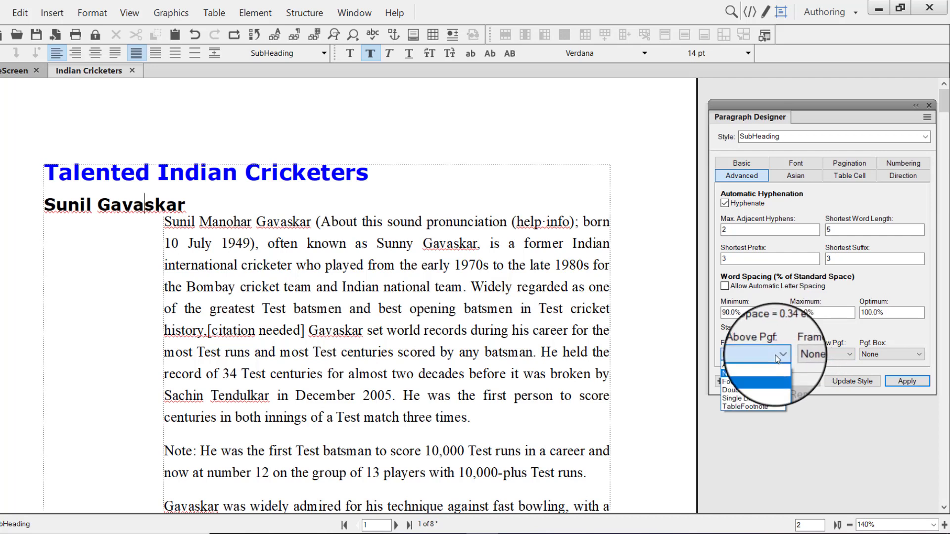
click(768, 393)
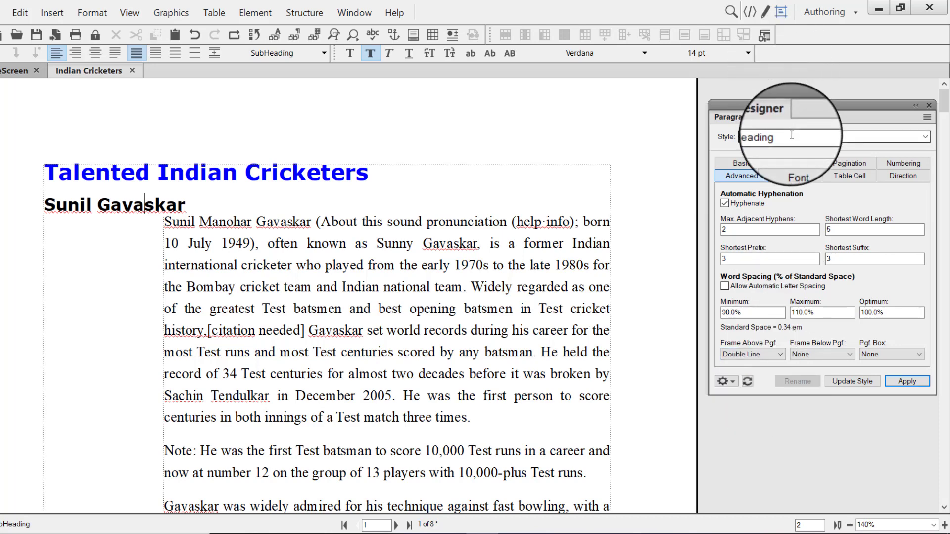
click(861, 381)
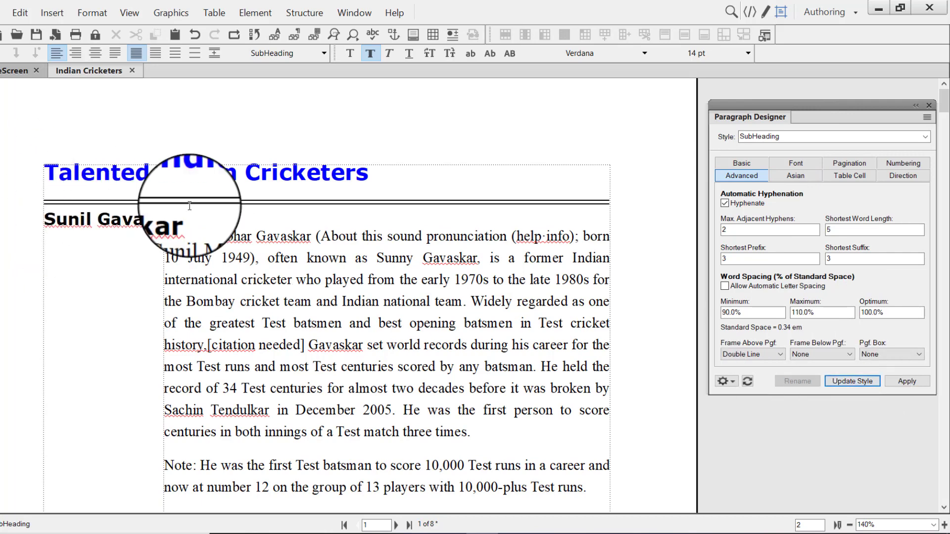
Set the SubHeading style's frame below the paragraph to Single Line, update the style and check the headings in the document.
click(815, 354)
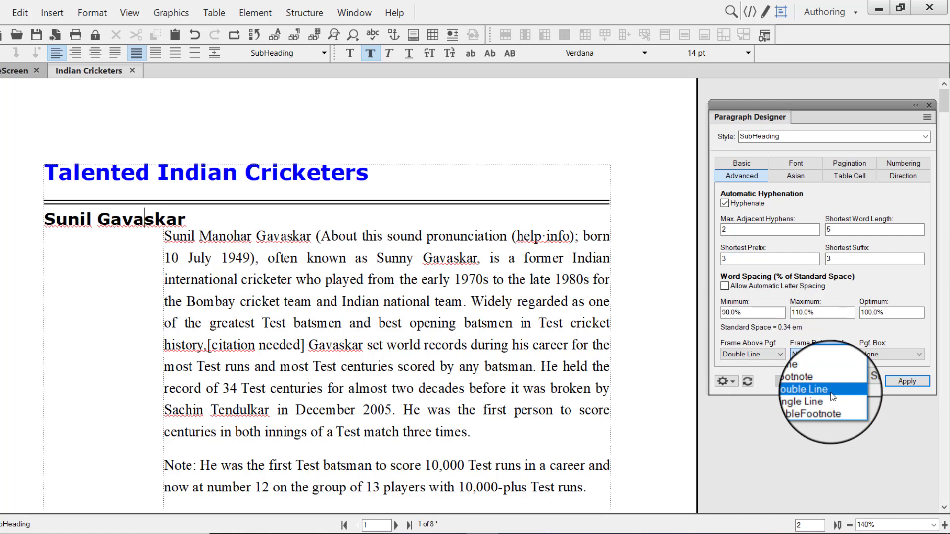
click(829, 399)
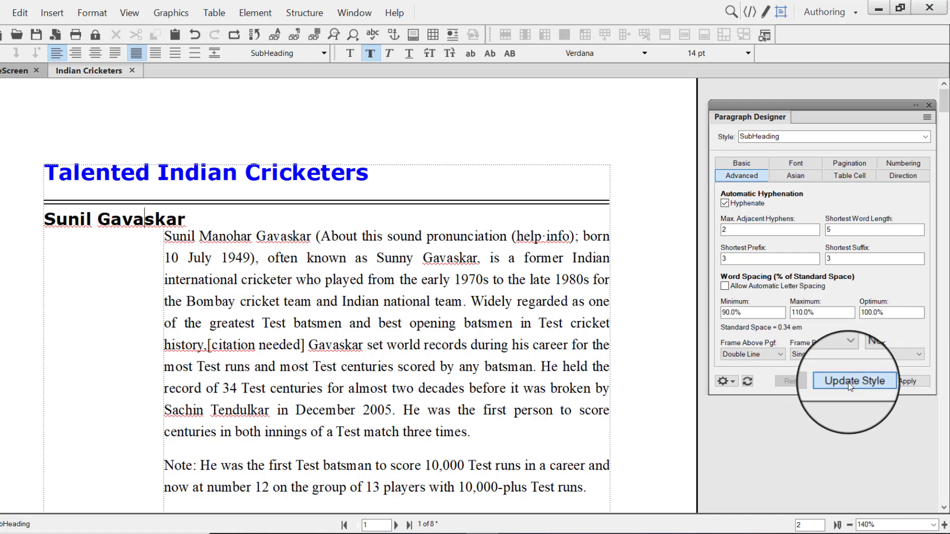
click(849, 383)
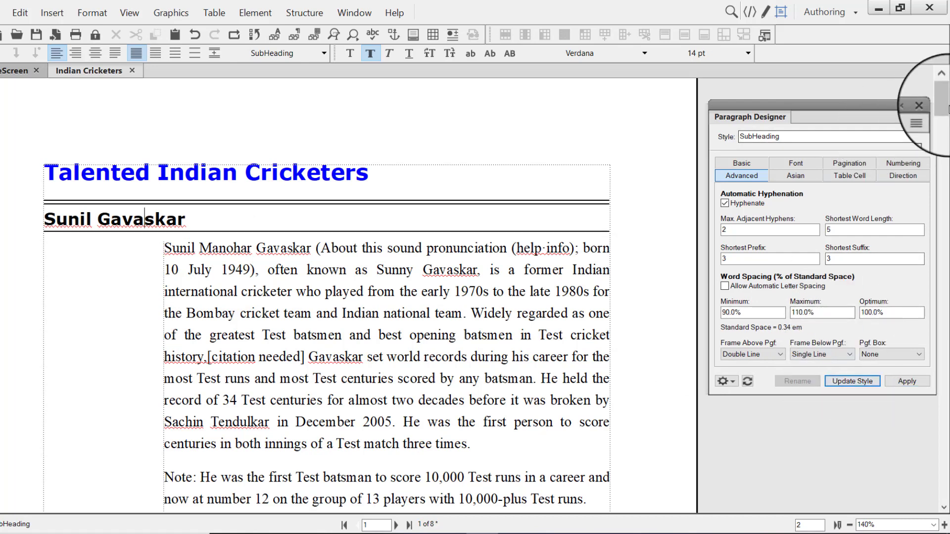
mouse_move(946, 109)
mouse_down()
mouse_move(946, 292)
mouse_move(943, 97)
mouse_up()
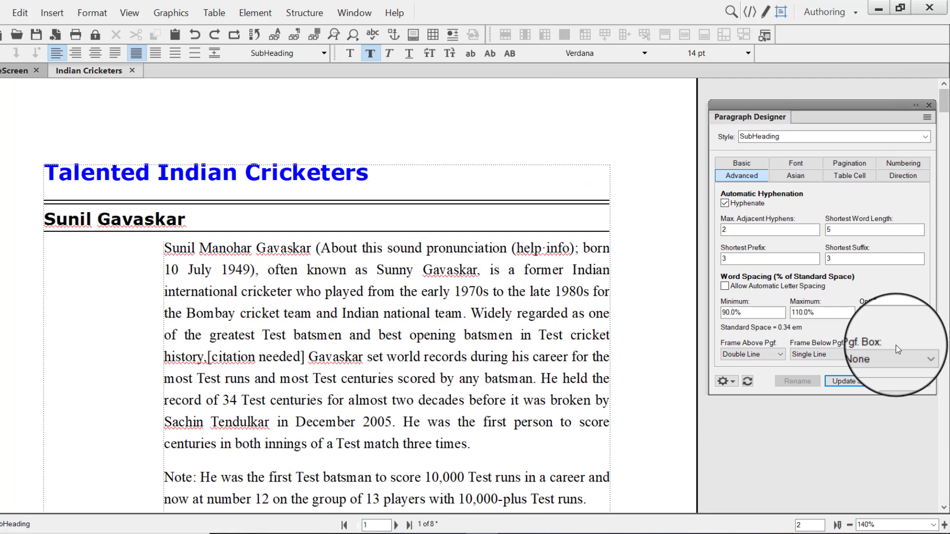
Set the SubHeading style's paragraph box color to Yellow and update the style.
click(912, 355)
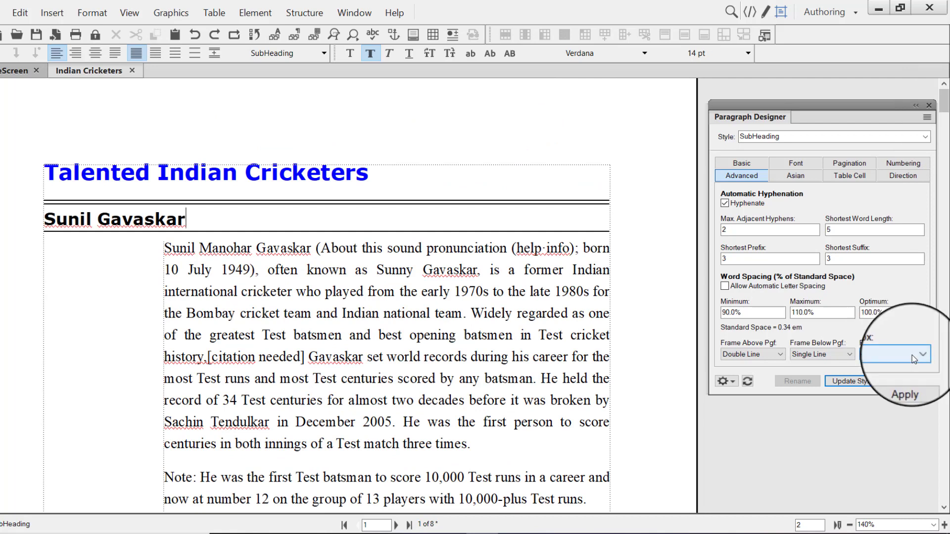
click(913, 355)
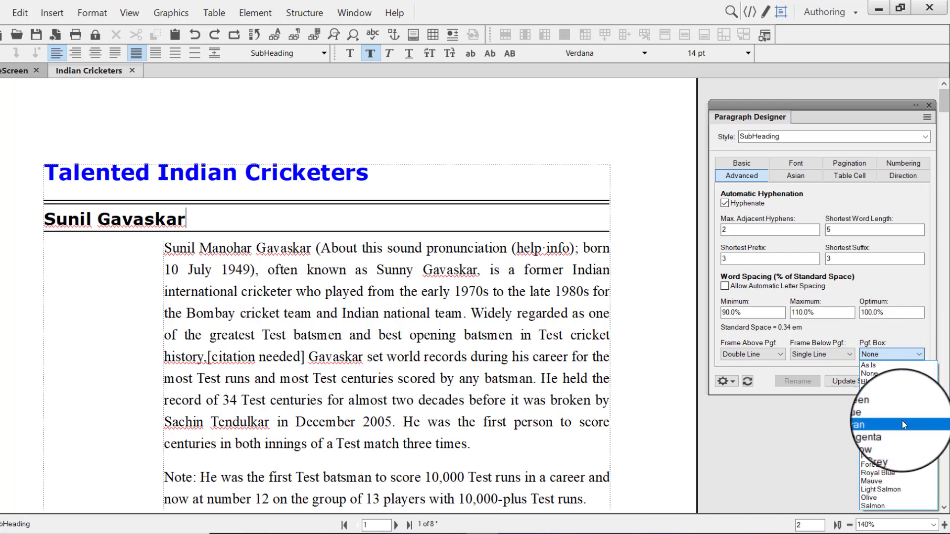
click(900, 441)
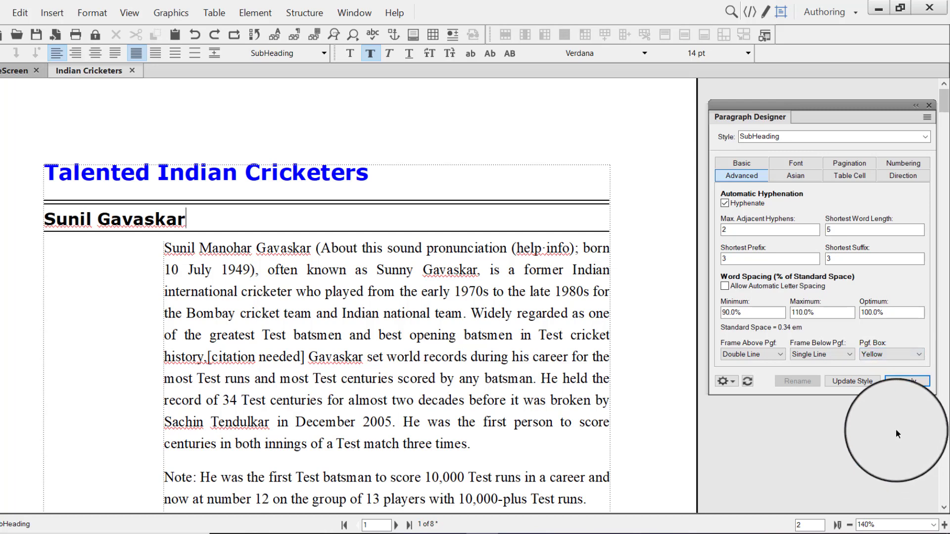
click(858, 381)
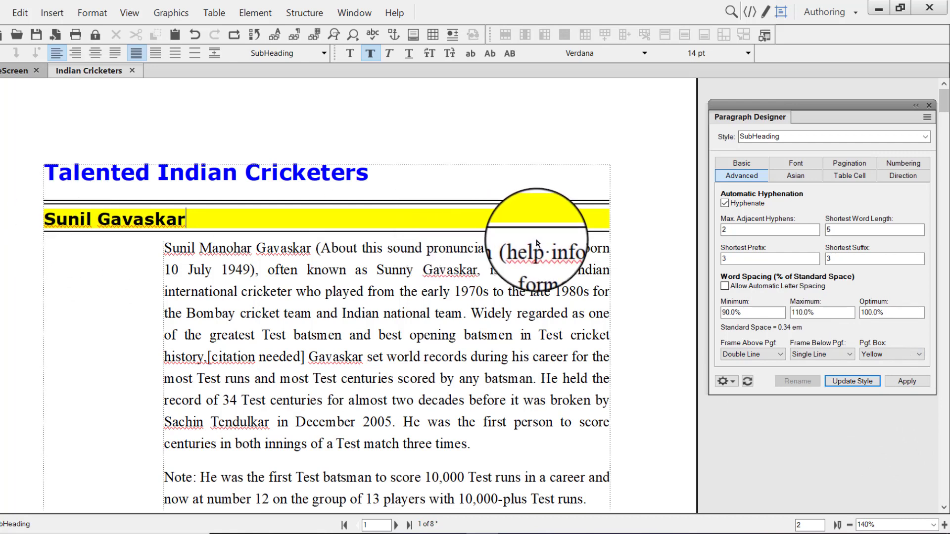
Review the SubHeading style's Asian spacing, table cell, text direction and basic properties.
click(788, 178)
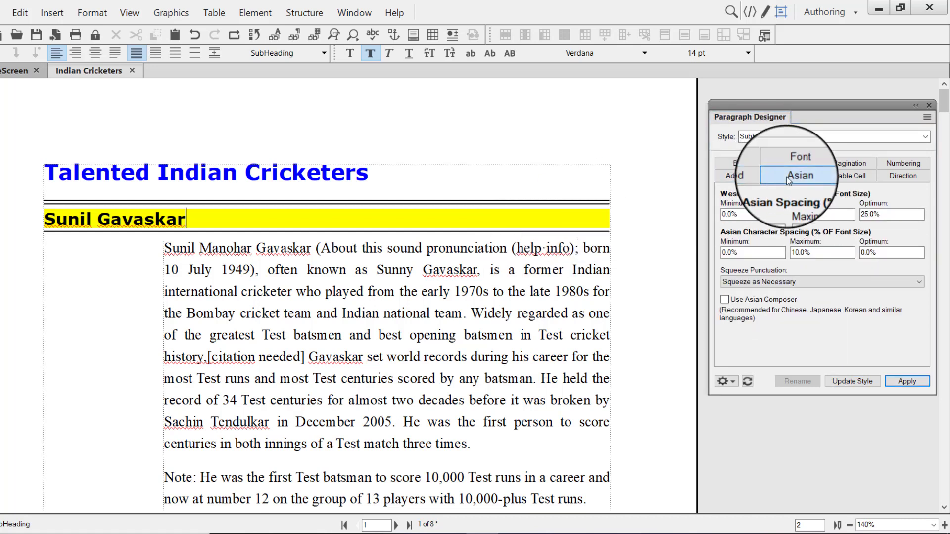
click(849, 179)
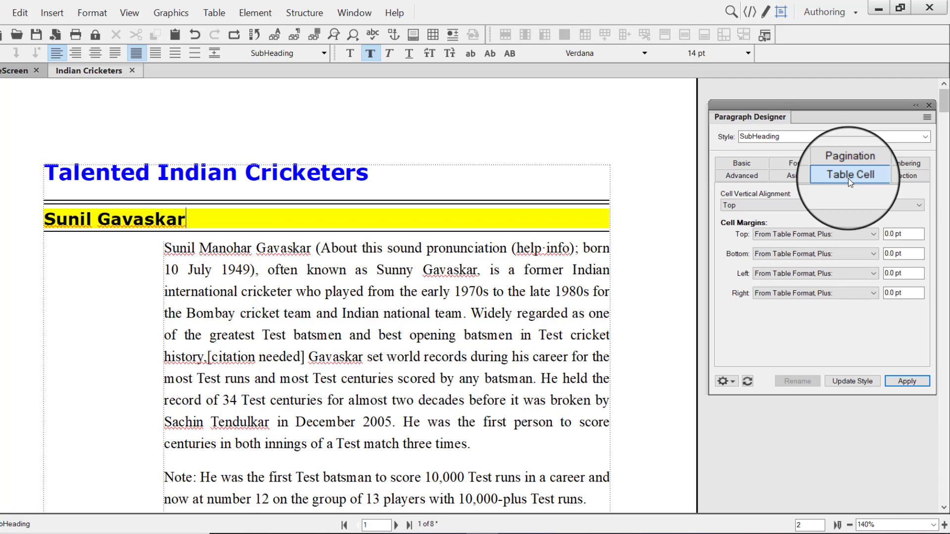
click(910, 176)
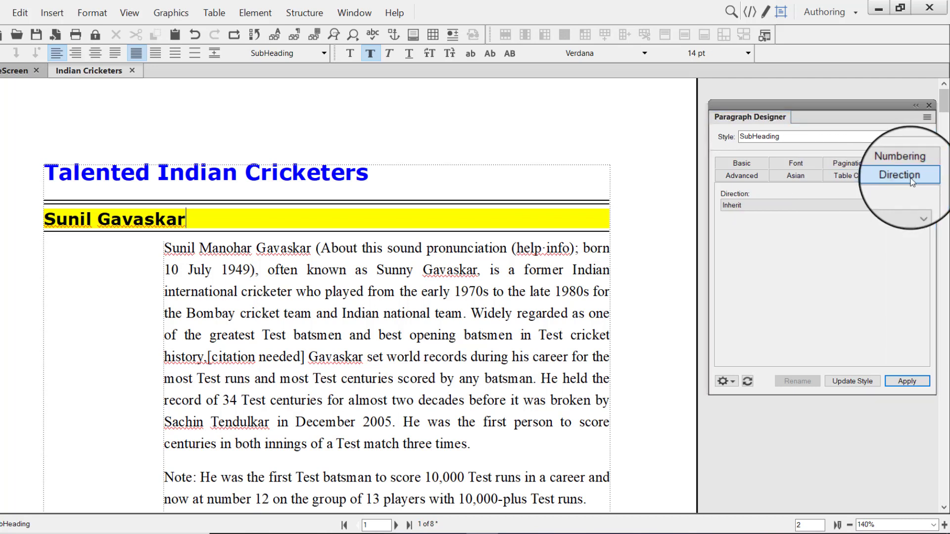
click(919, 207)
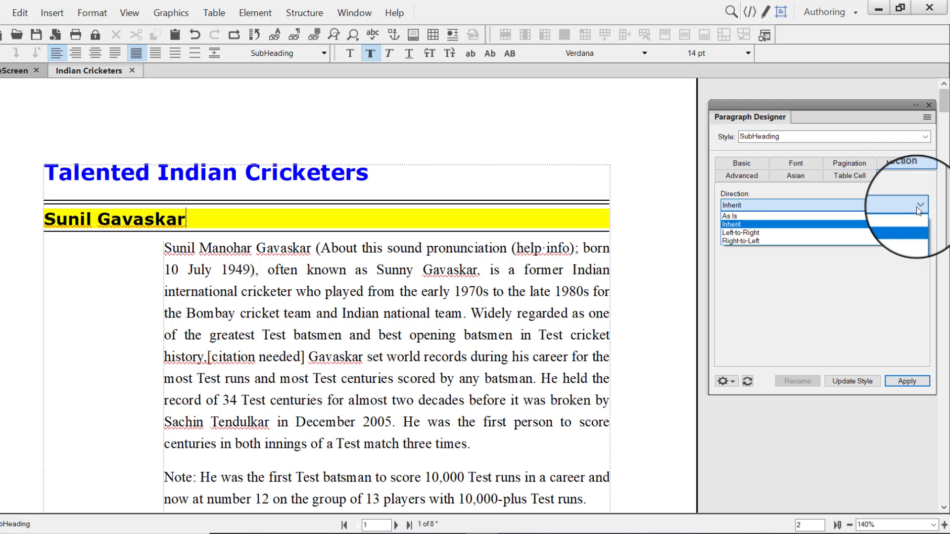
click(918, 208)
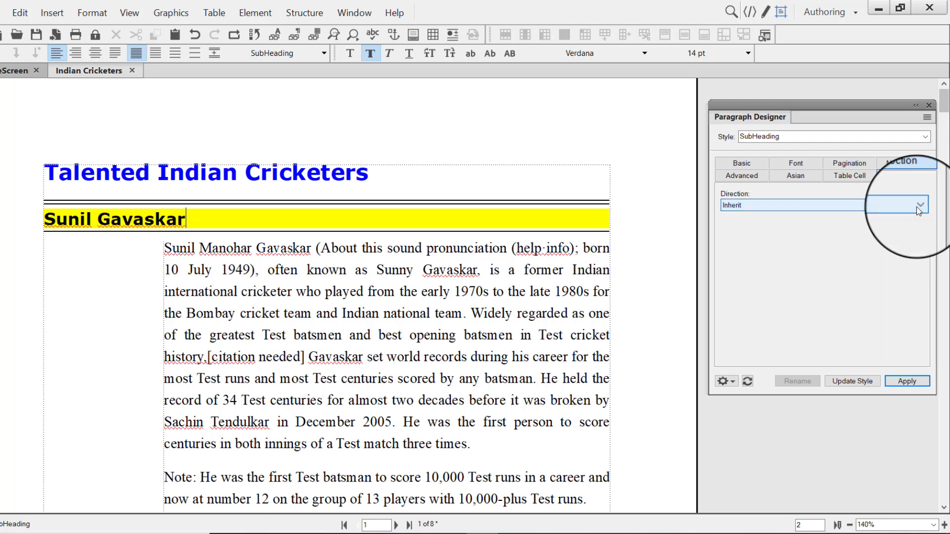
click(727, 166)
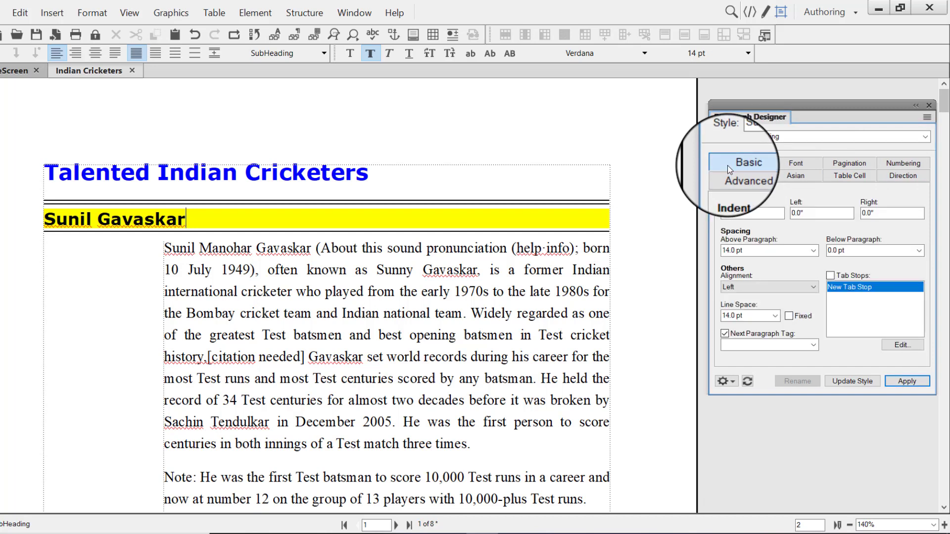